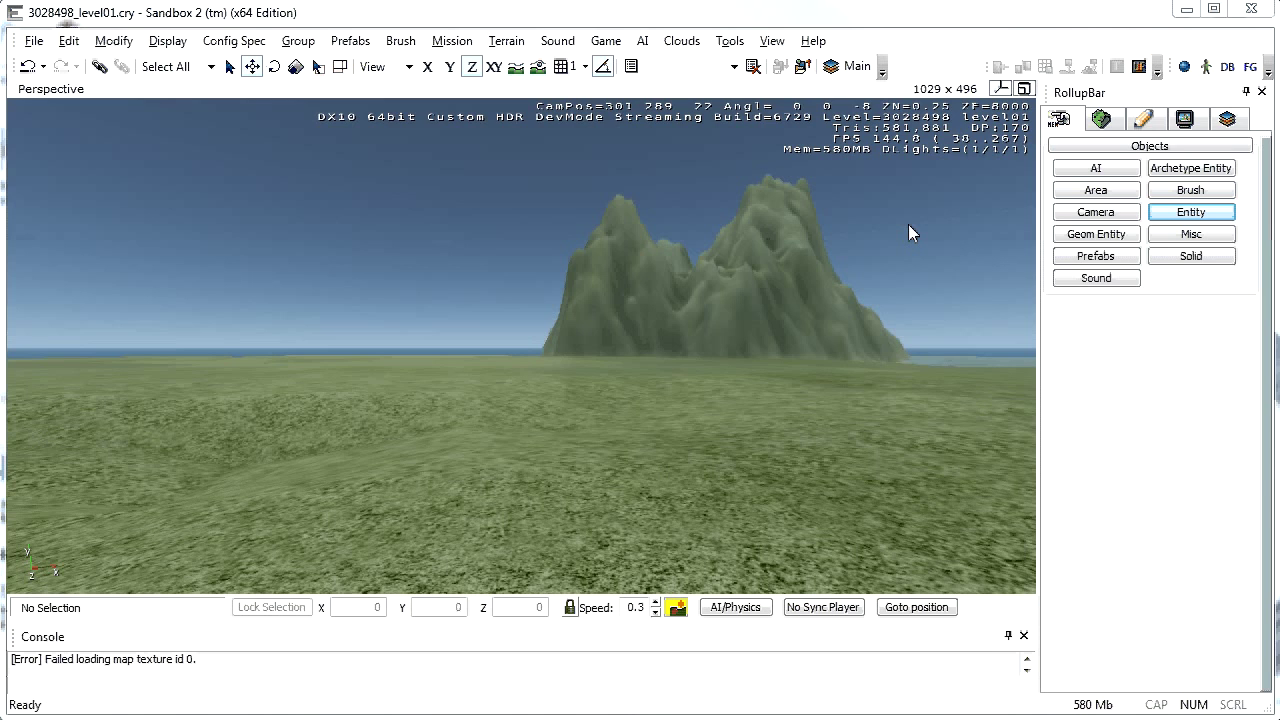
Step: Place a BasicEntity from the Physics entities on the grass in front of the mountains
click(1156, 214)
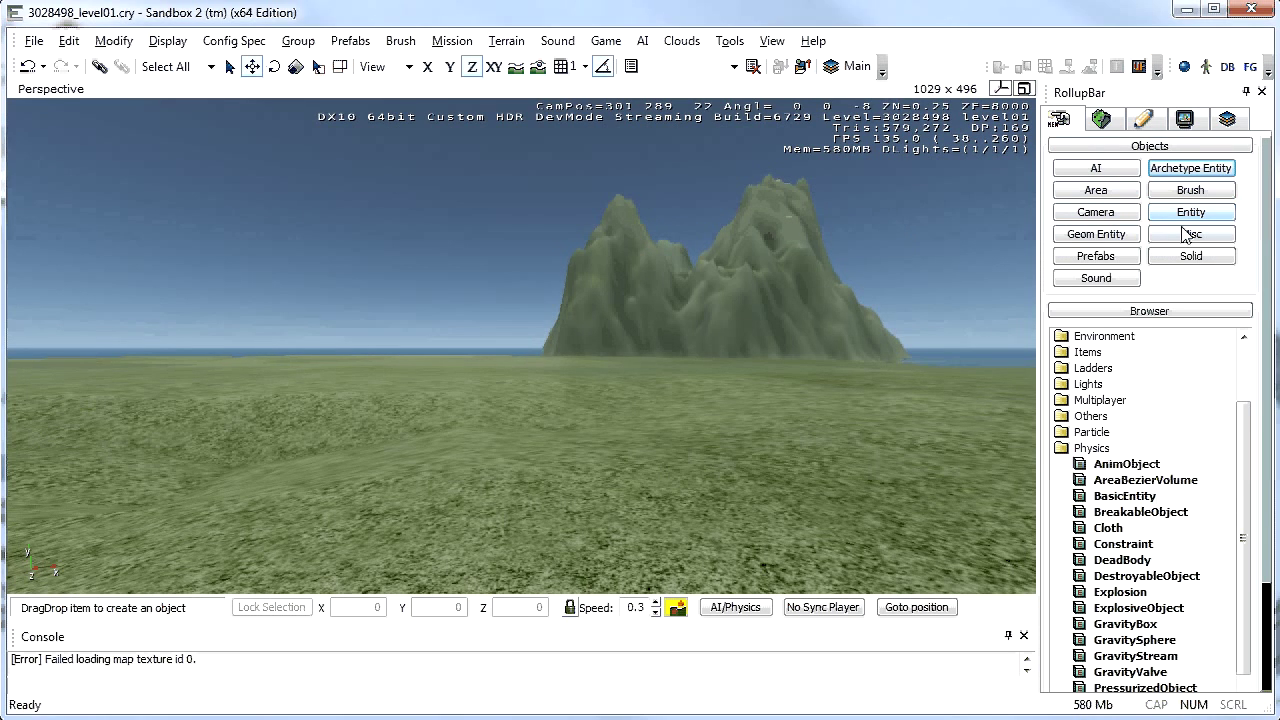
click(1190, 195)
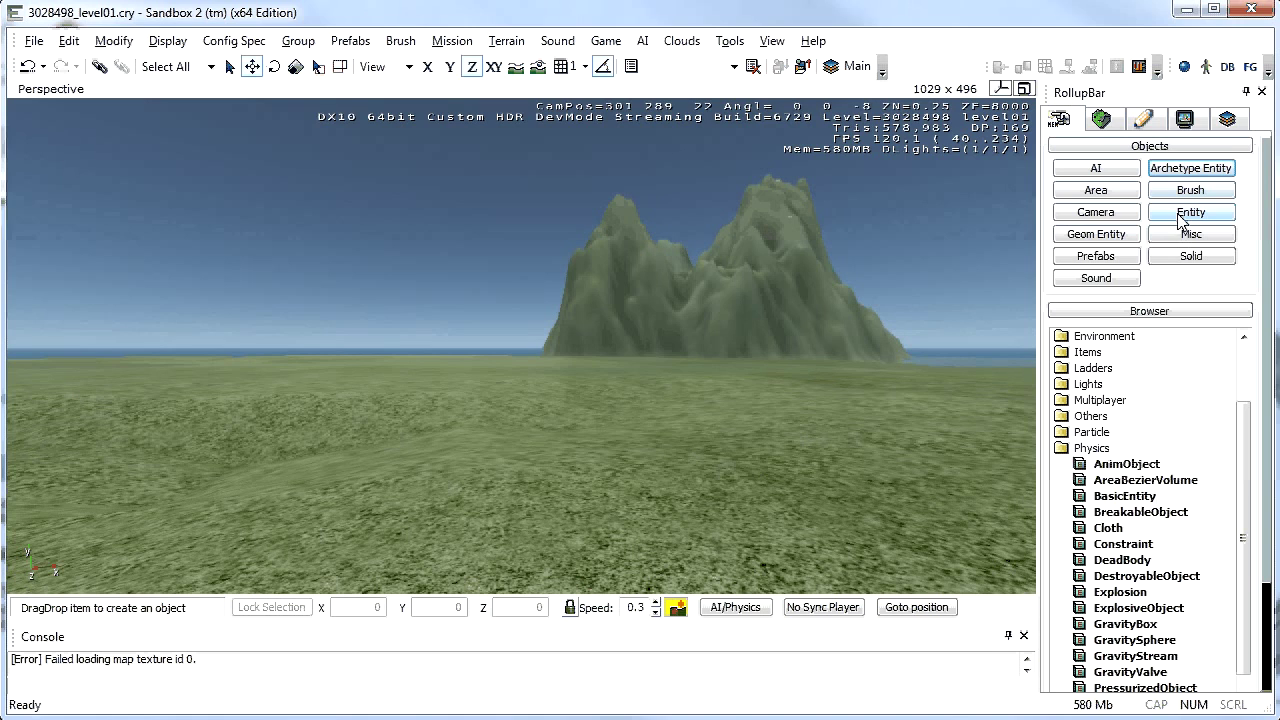
double_click(1066, 450)
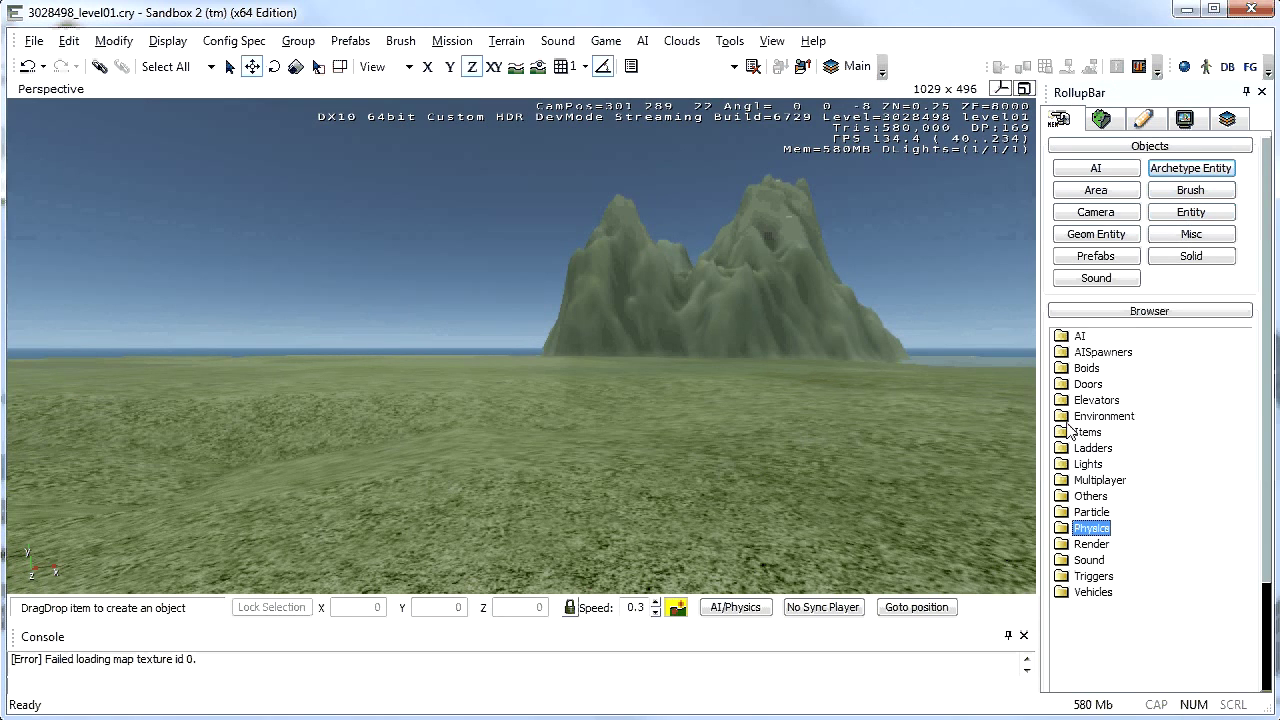
double_click(1064, 530)
click(1108, 497)
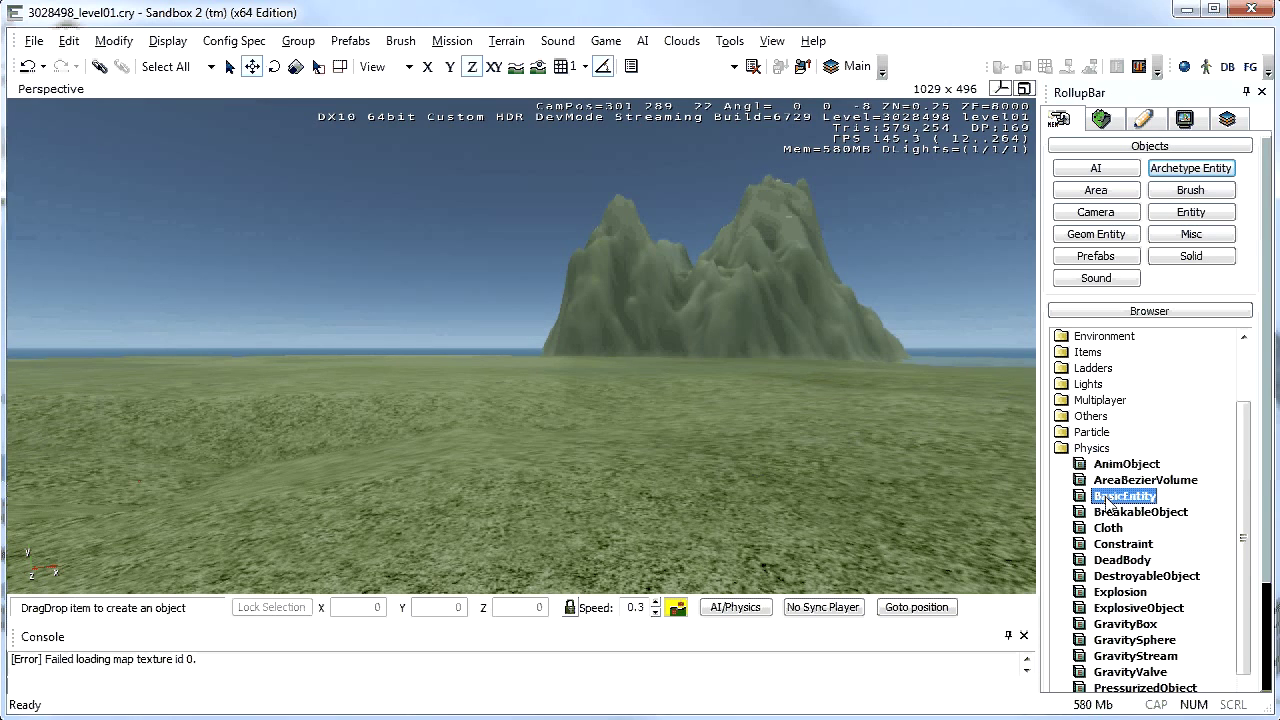
drag(1126, 500, 571, 418)
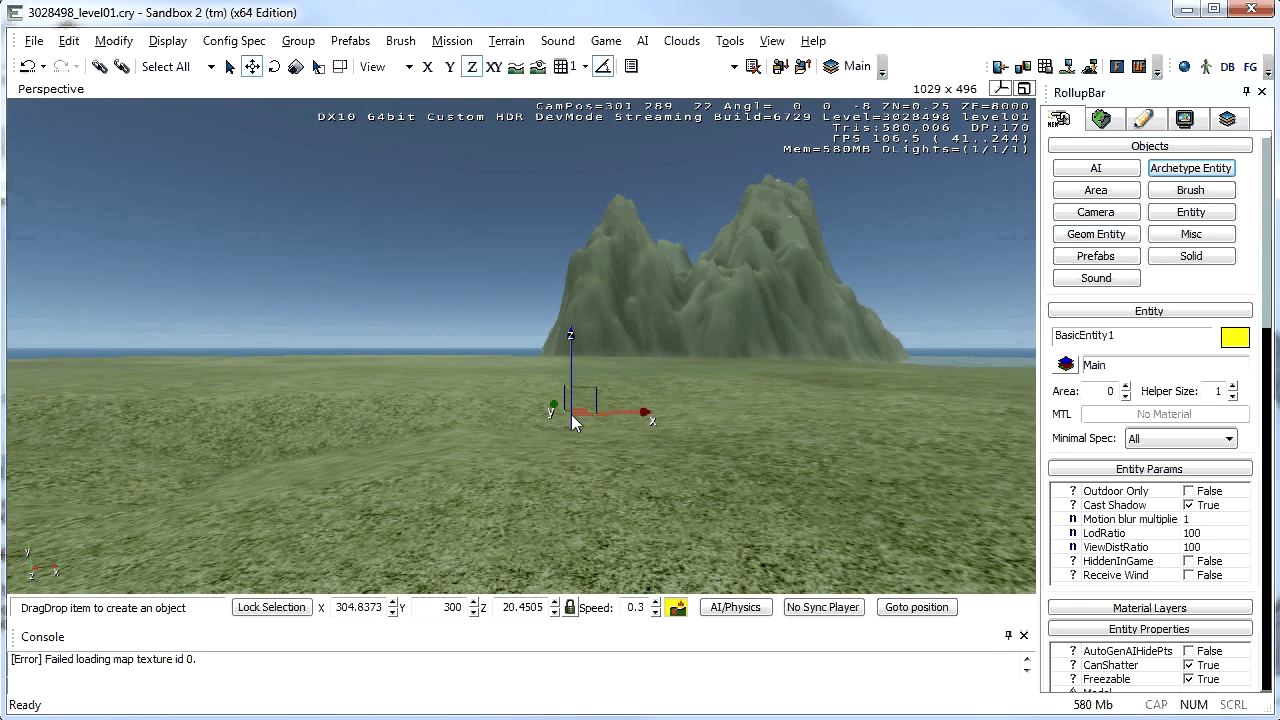
click(571, 414)
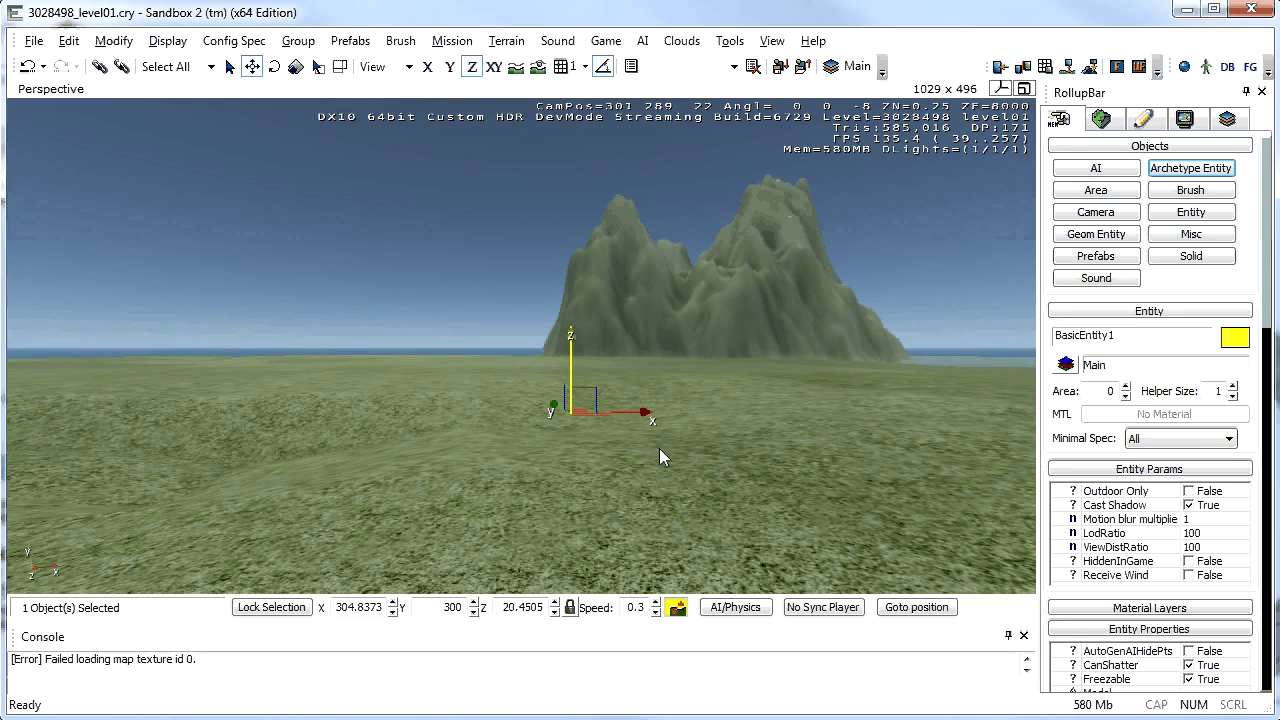
scroll(1275, 330, down, 3)
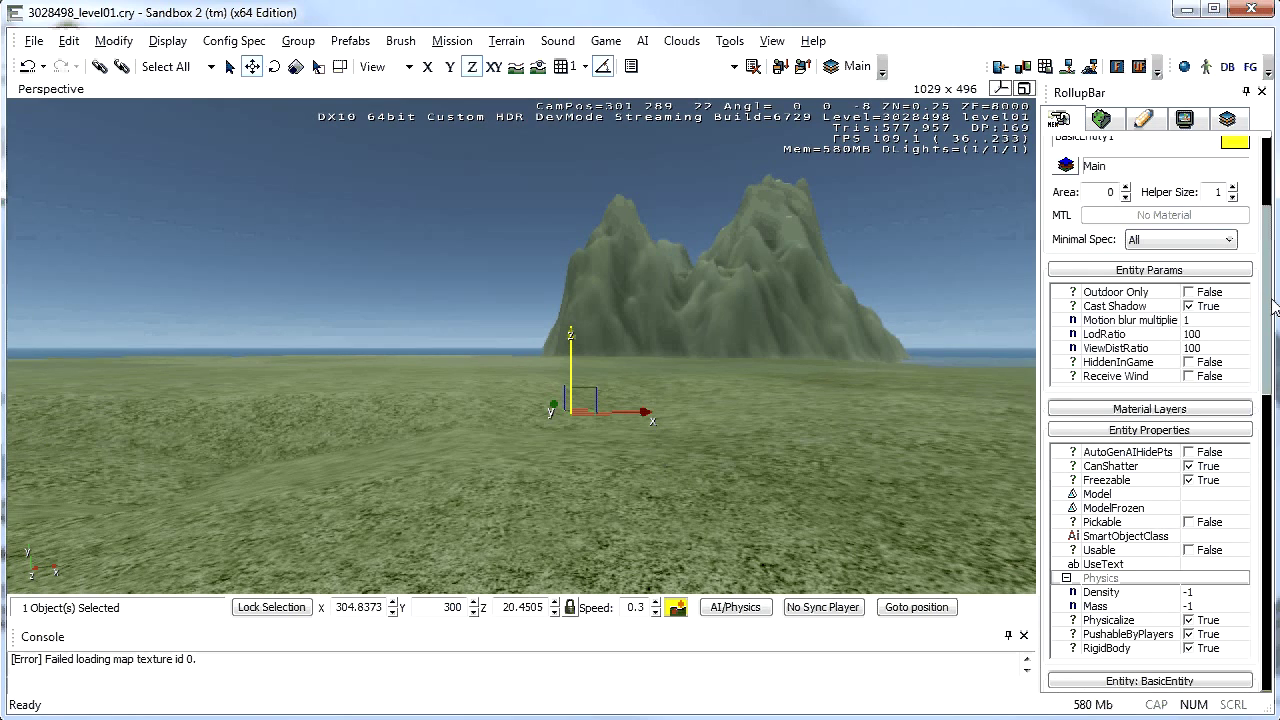
scroll(1163, 398, down, 1)
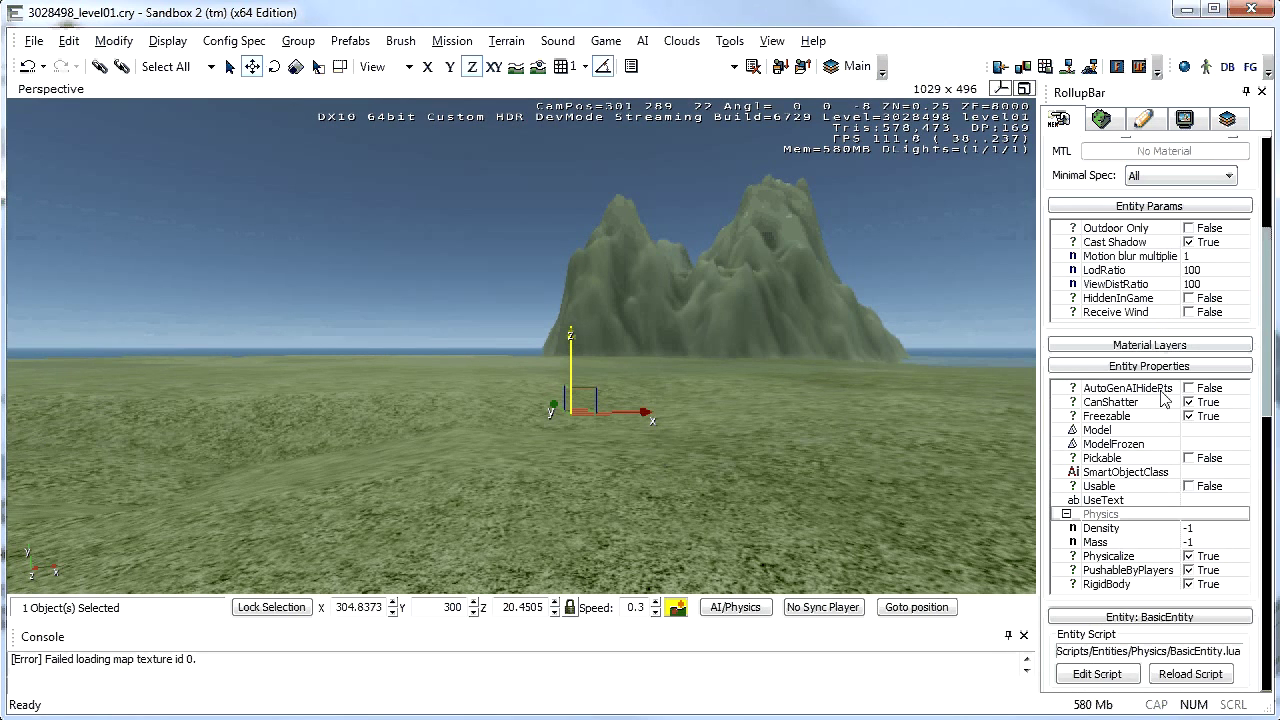
click(1202, 431)
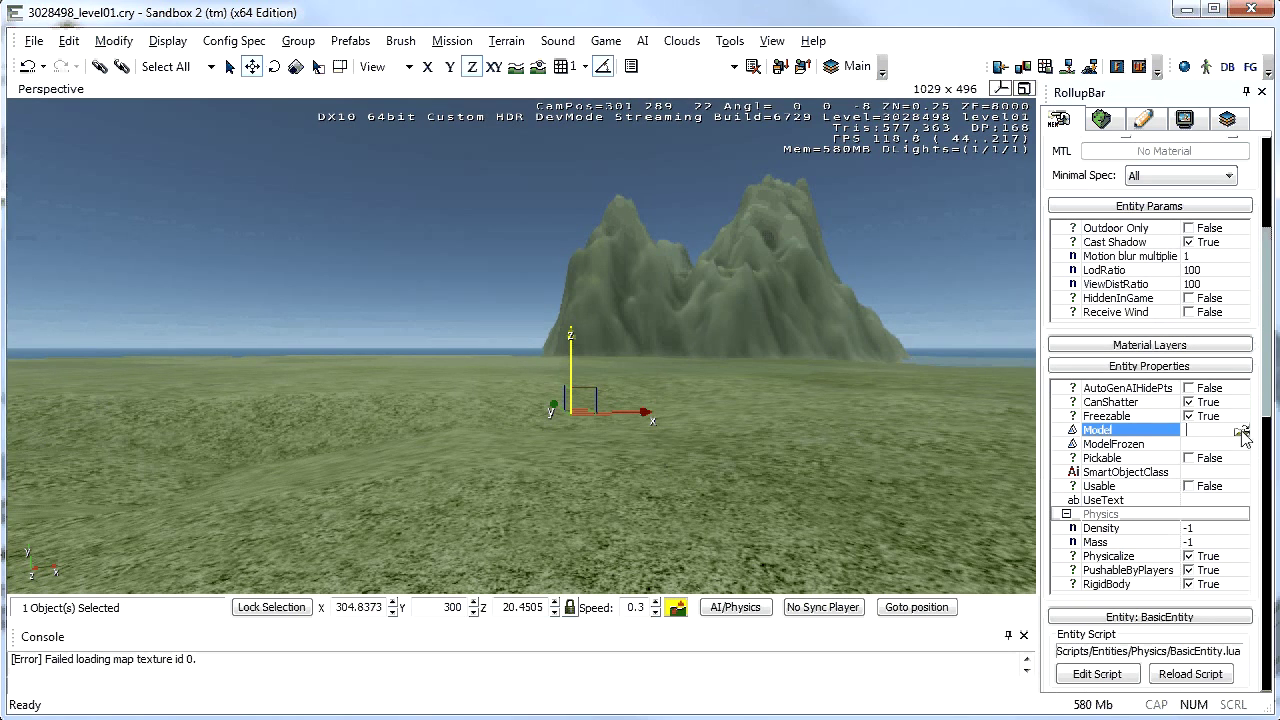
click(1241, 431)
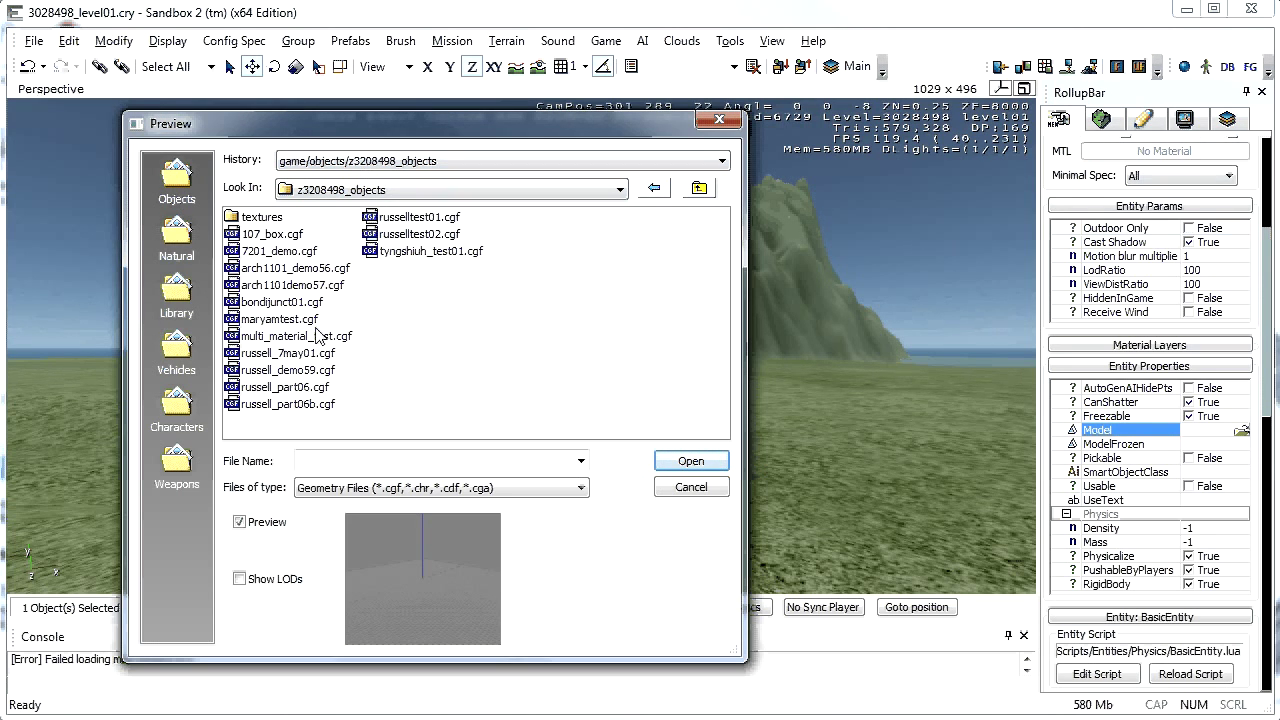
click(290, 354)
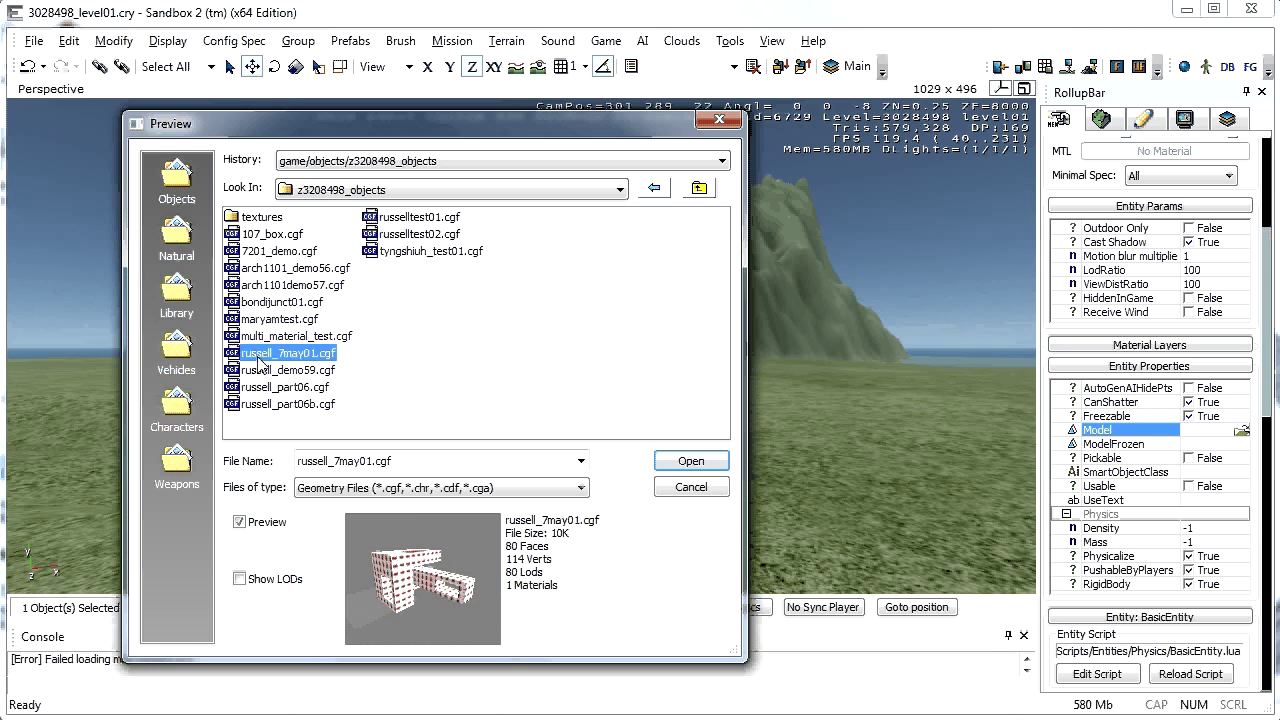
click(691, 463)
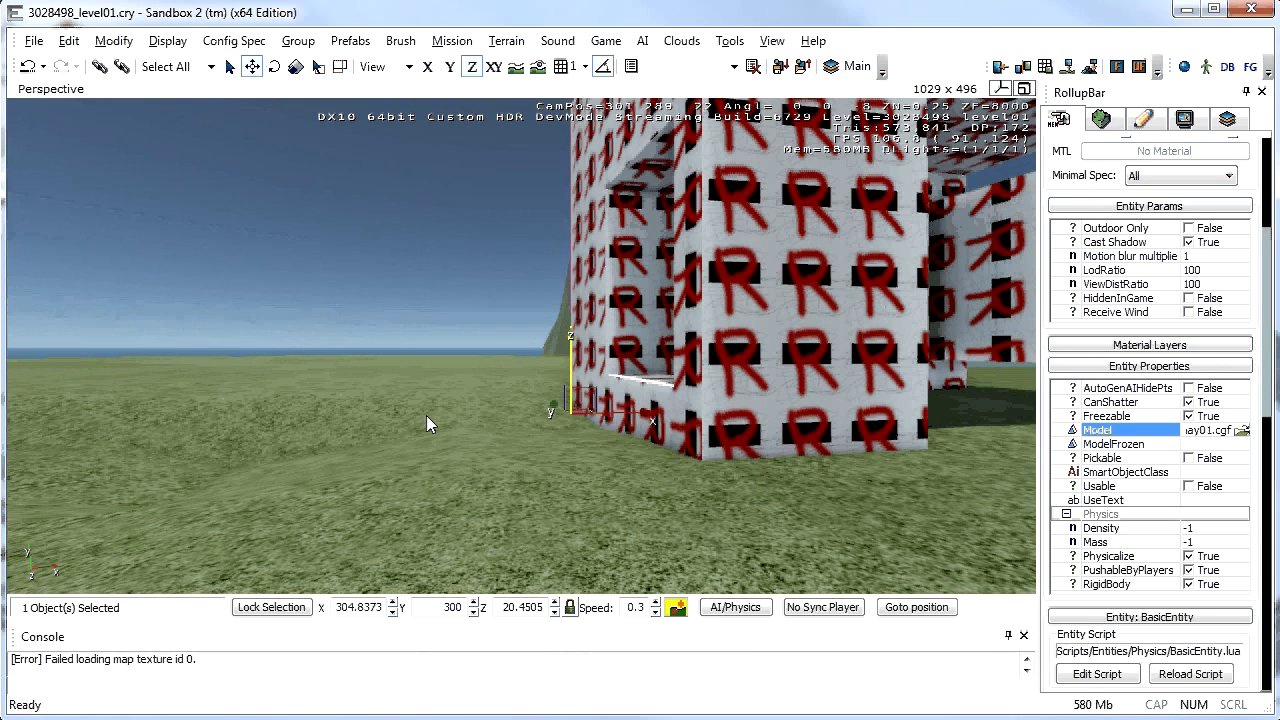
Step: Rotate the entity -90 degrees about its local X axis
right_drag(426, 415, 283, 411)
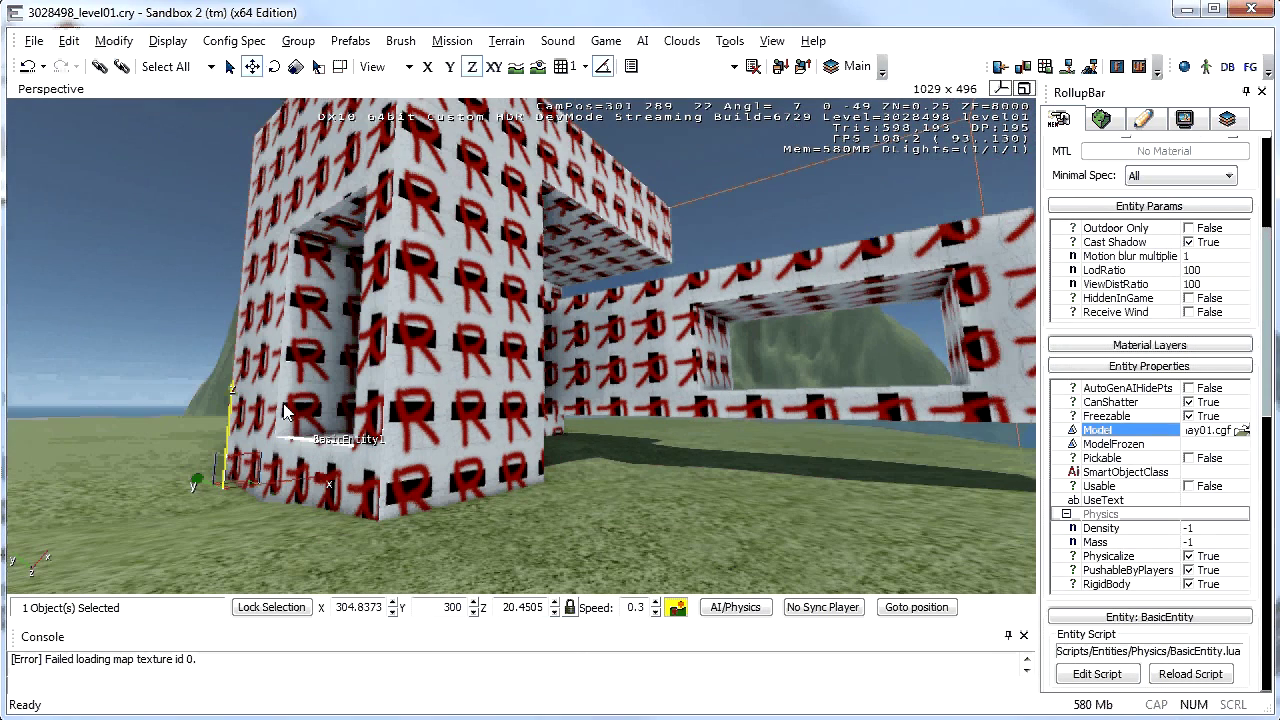
key(2)
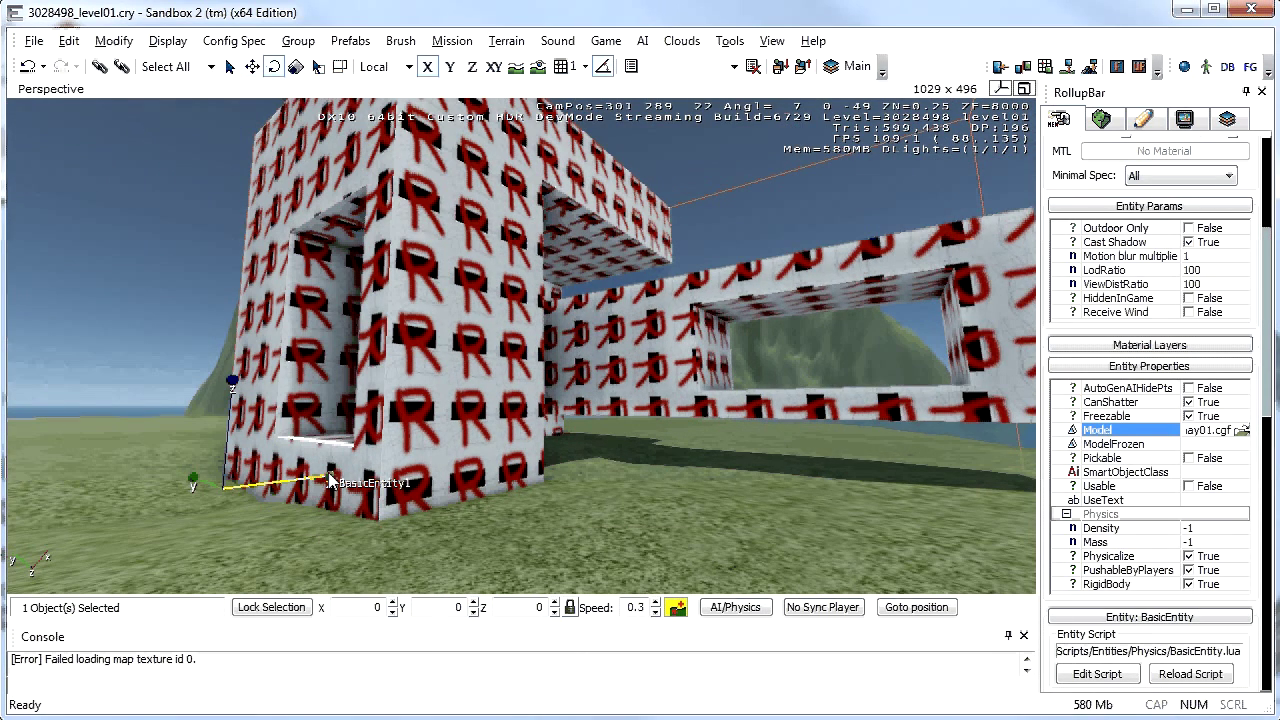
drag(330, 481, 349, 564)
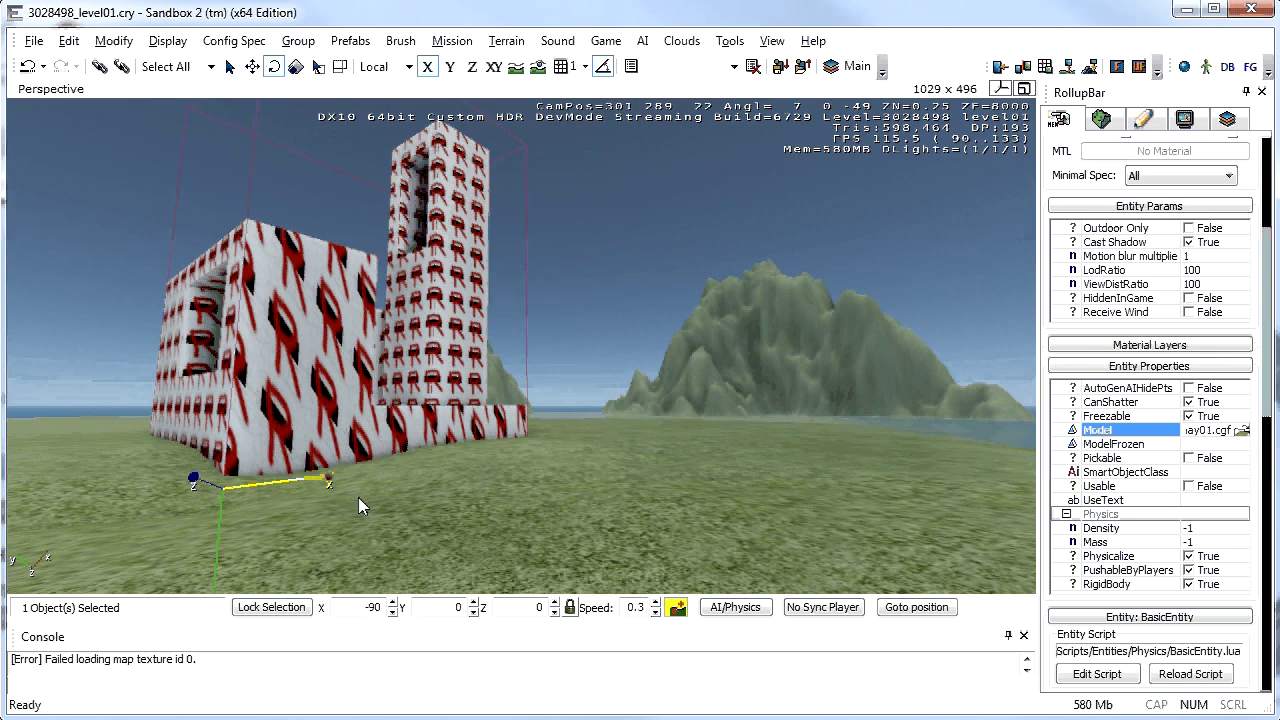
Step: Lower the entity along the Z axis into the terrain, to a height of about 15.7
key(2)
drag(228, 425, 224, 556)
right_drag(224, 556, 338, 358)
key(s)
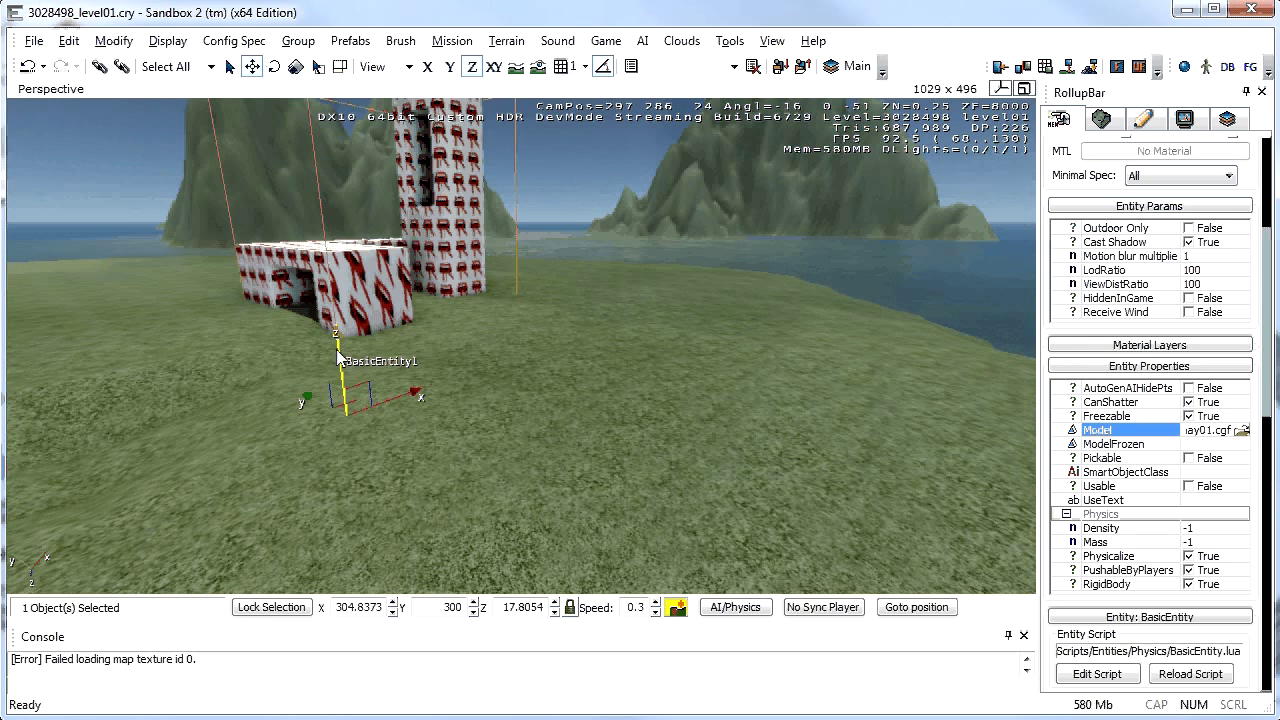
drag(337, 357, 352, 405)
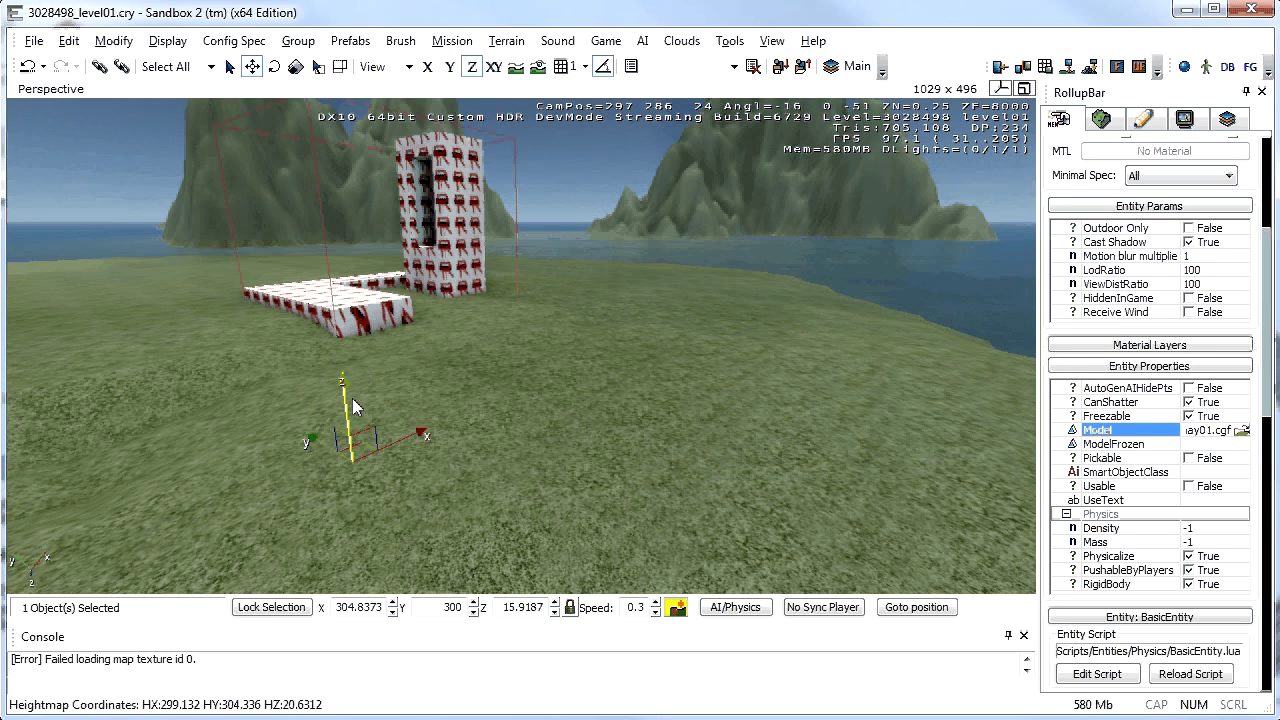
right_drag(352, 405, 355, 615)
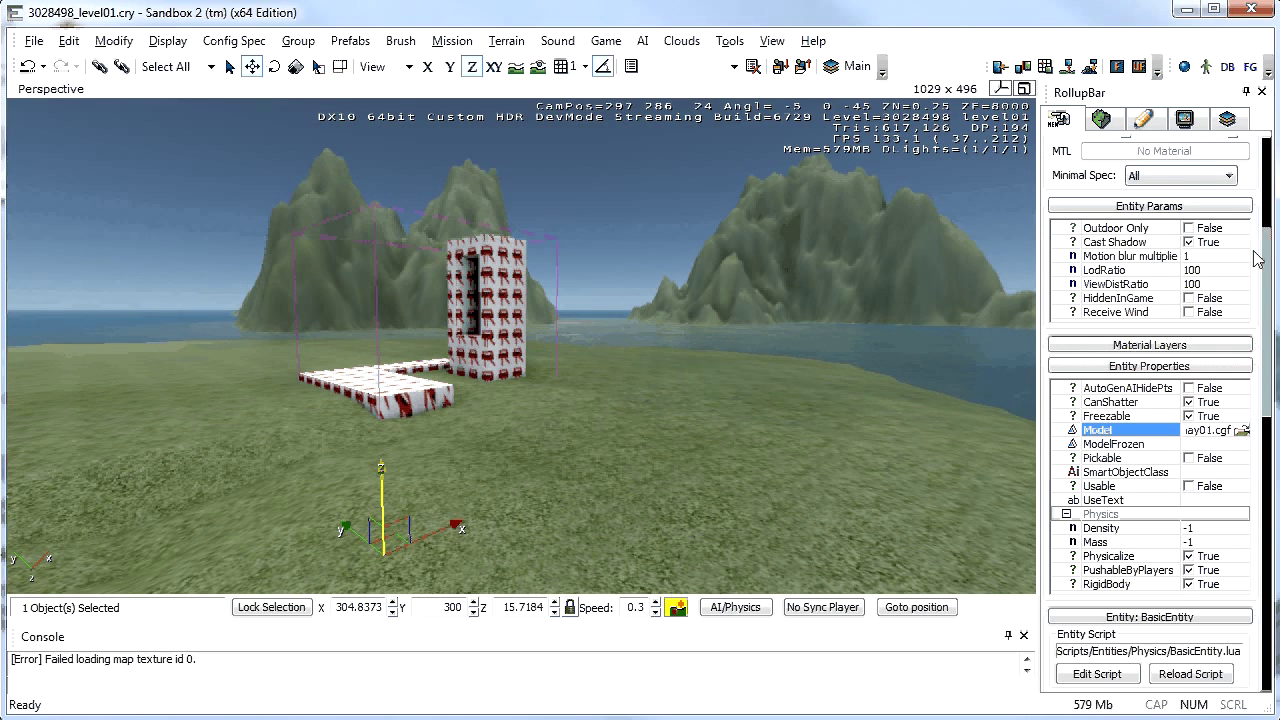
Step: Create a flow graph for the entity in the group elevator01 and move its window clear of the model
drag(1265, 247, 1271, 355)
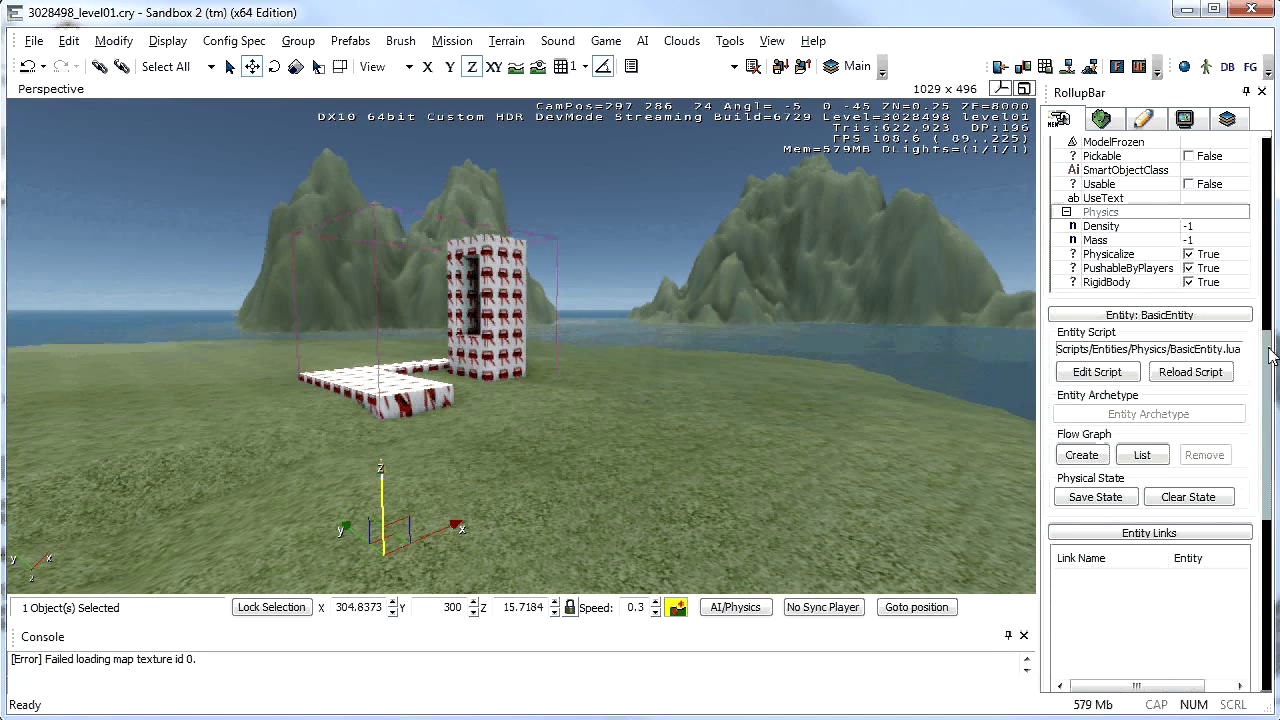
click(1092, 455)
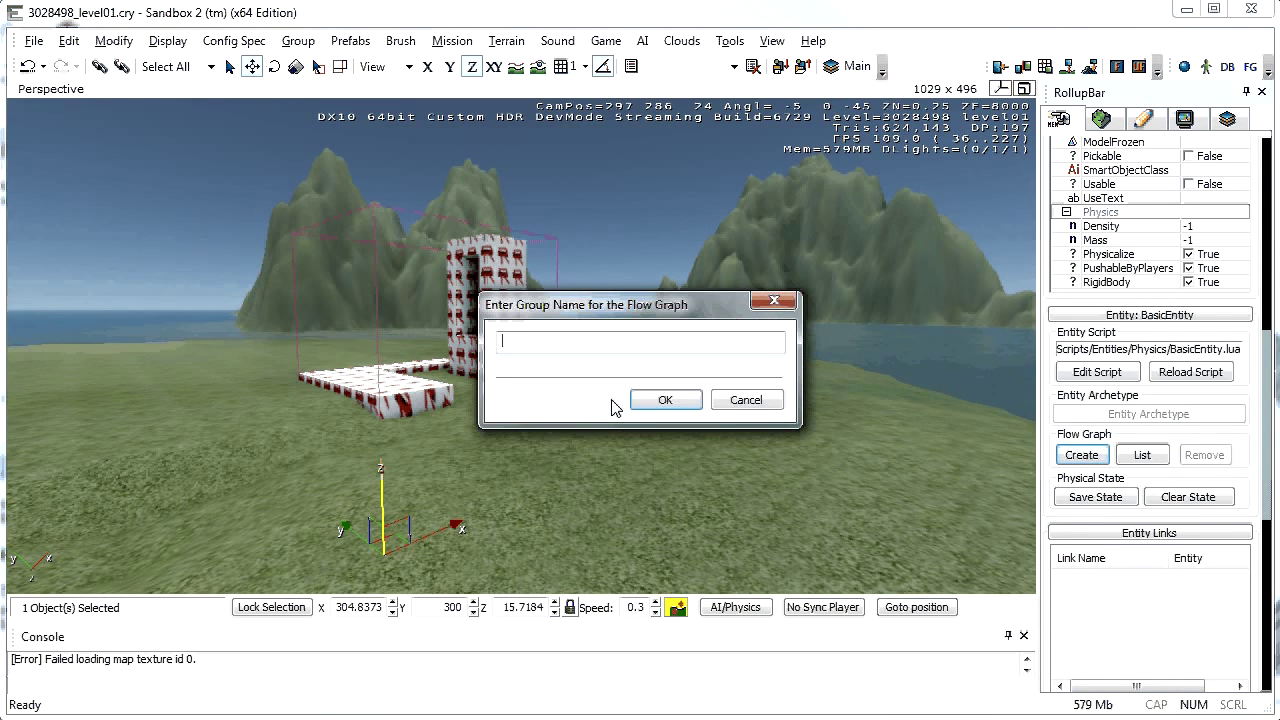
text(e)
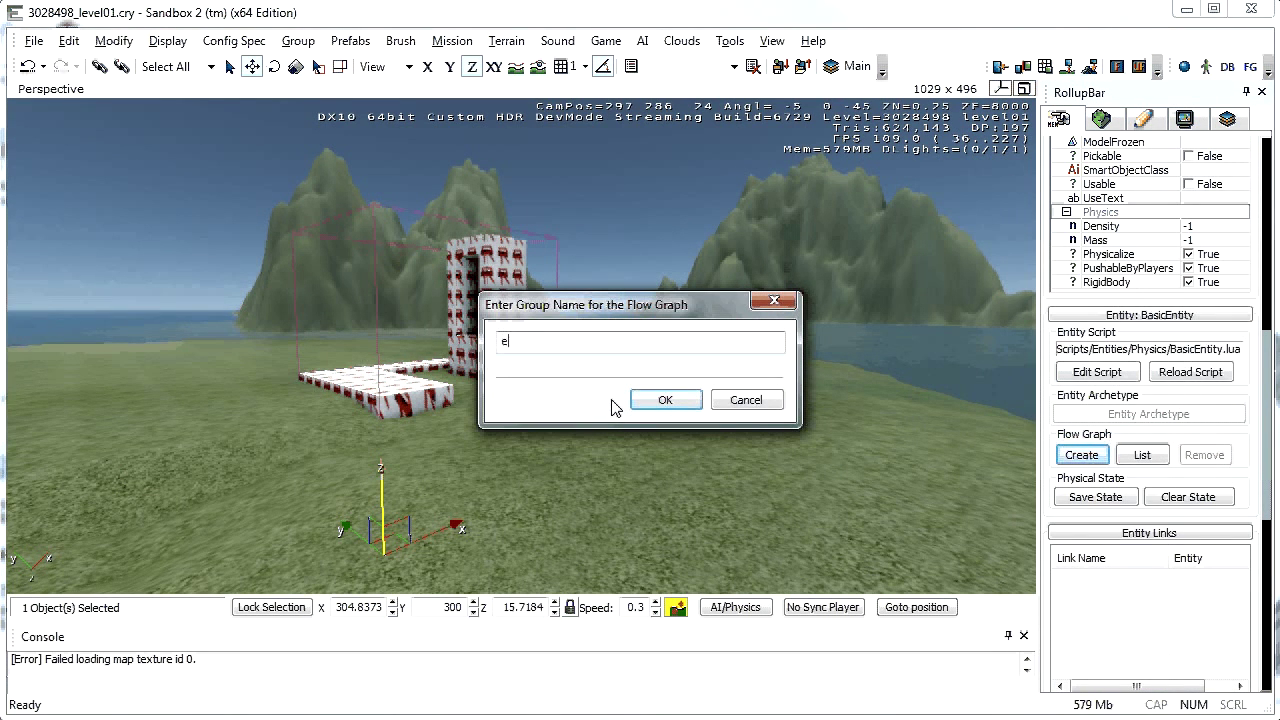
text(levator01)
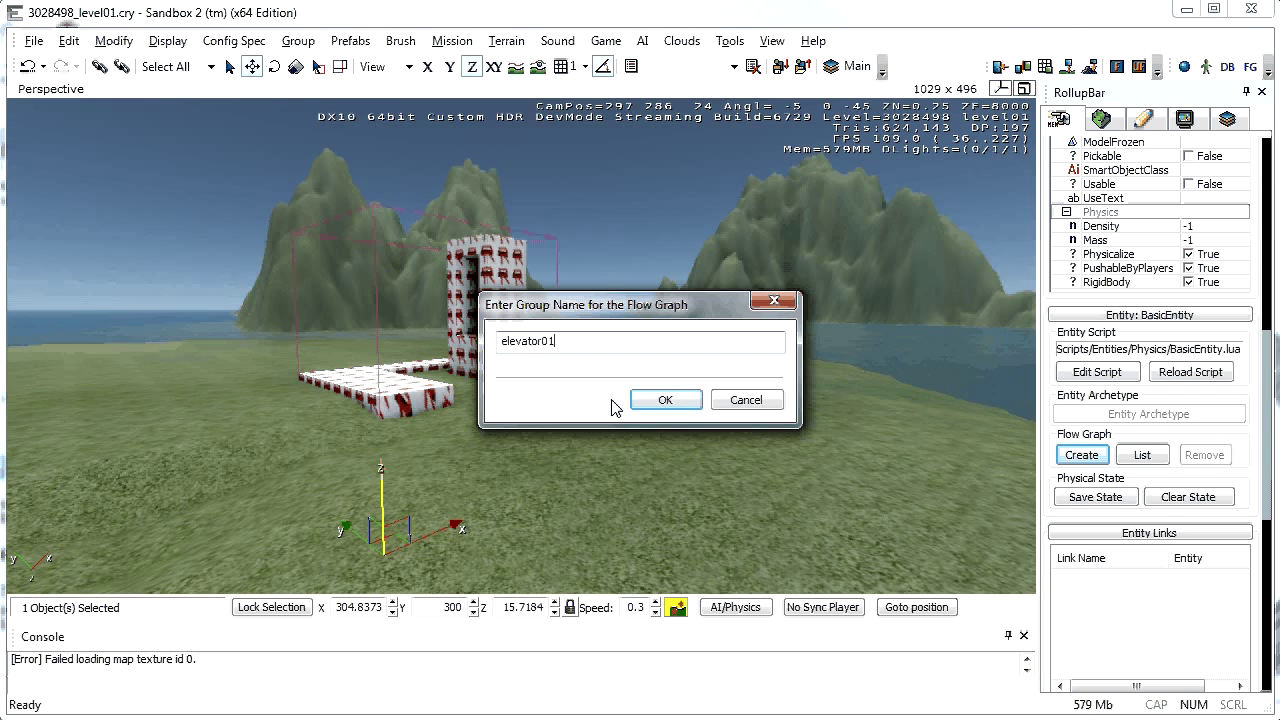
click(690, 402)
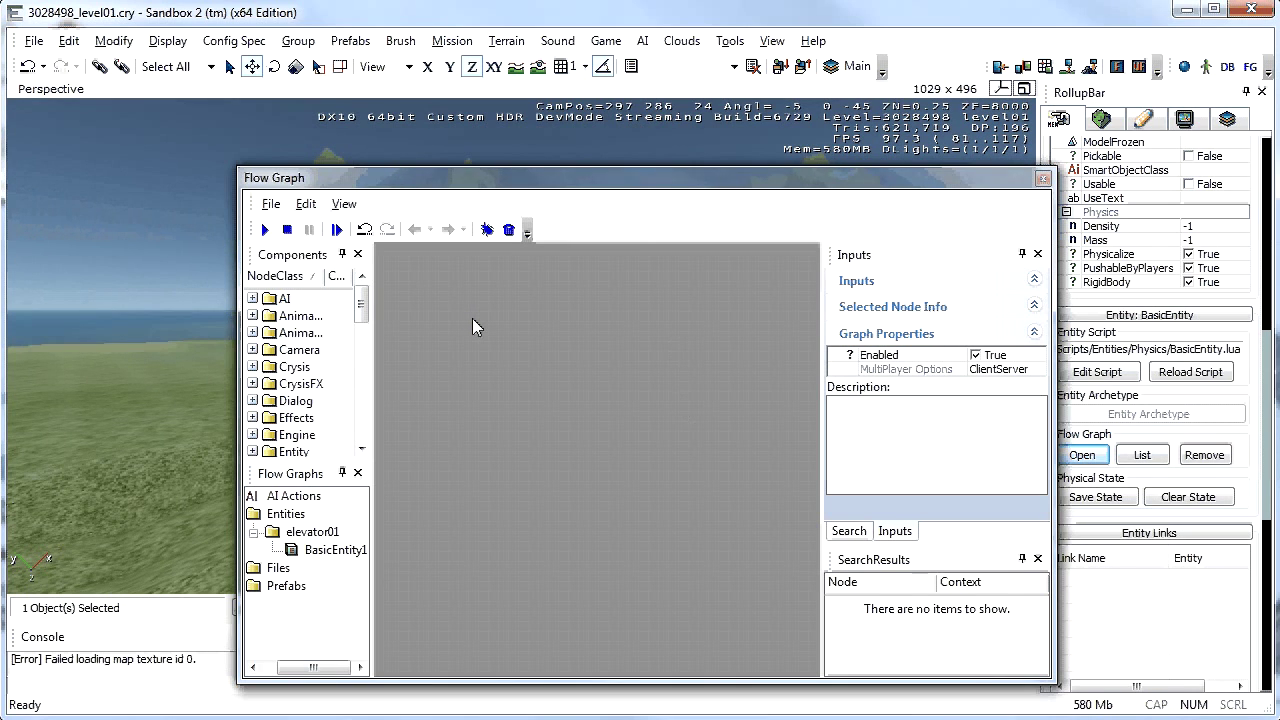
drag(500, 185, 630, 246)
right_drag(195, 334, 193, 340)
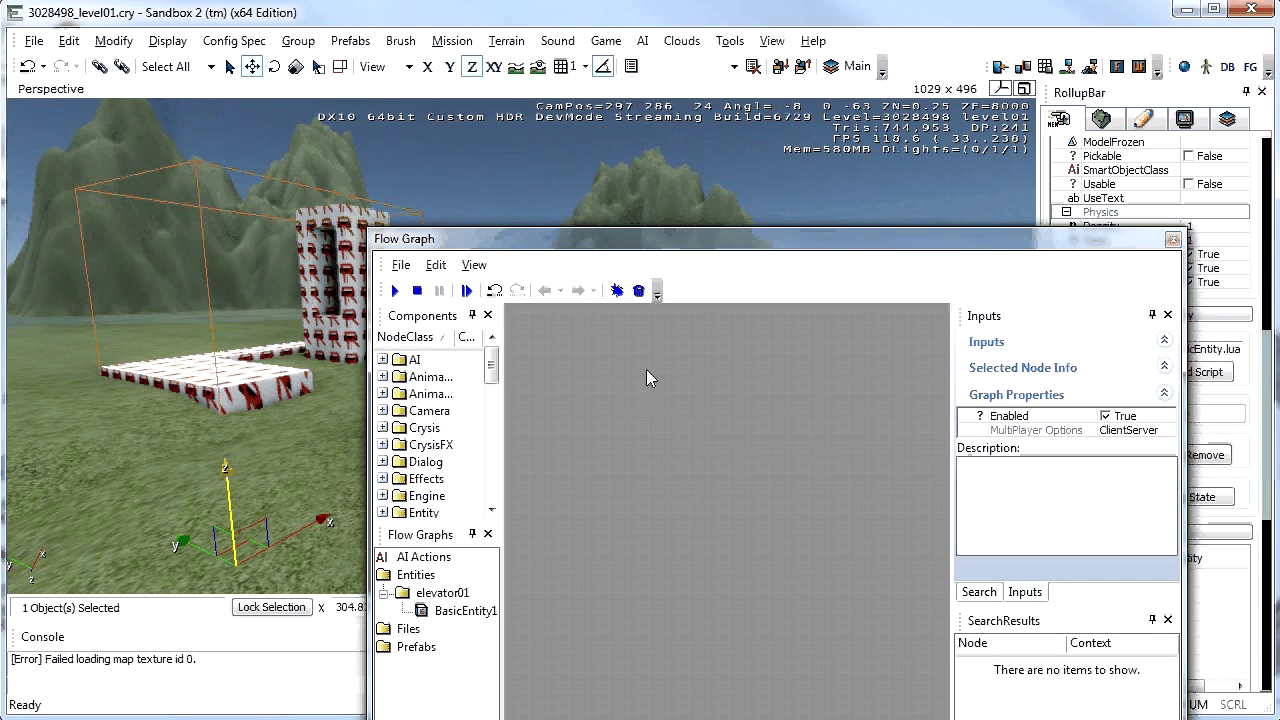
right_click(579, 360)
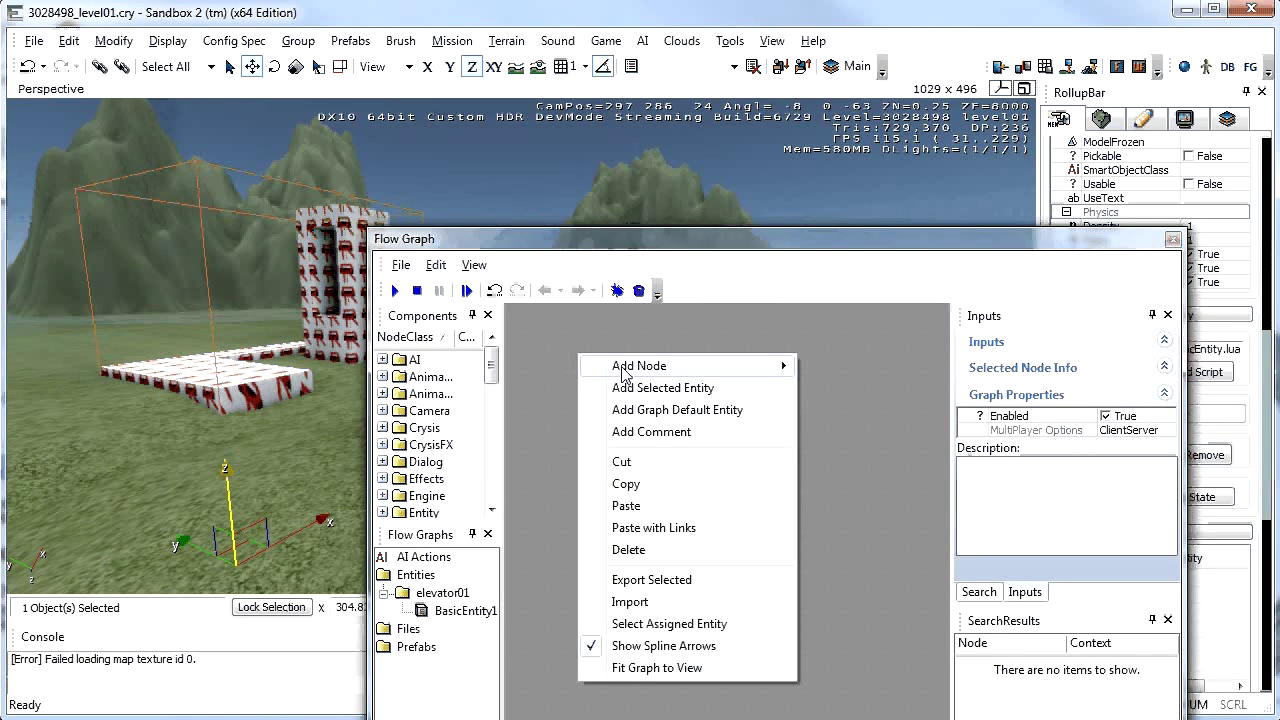
mouse_move(687, 374)
mouse_move(805, 378)
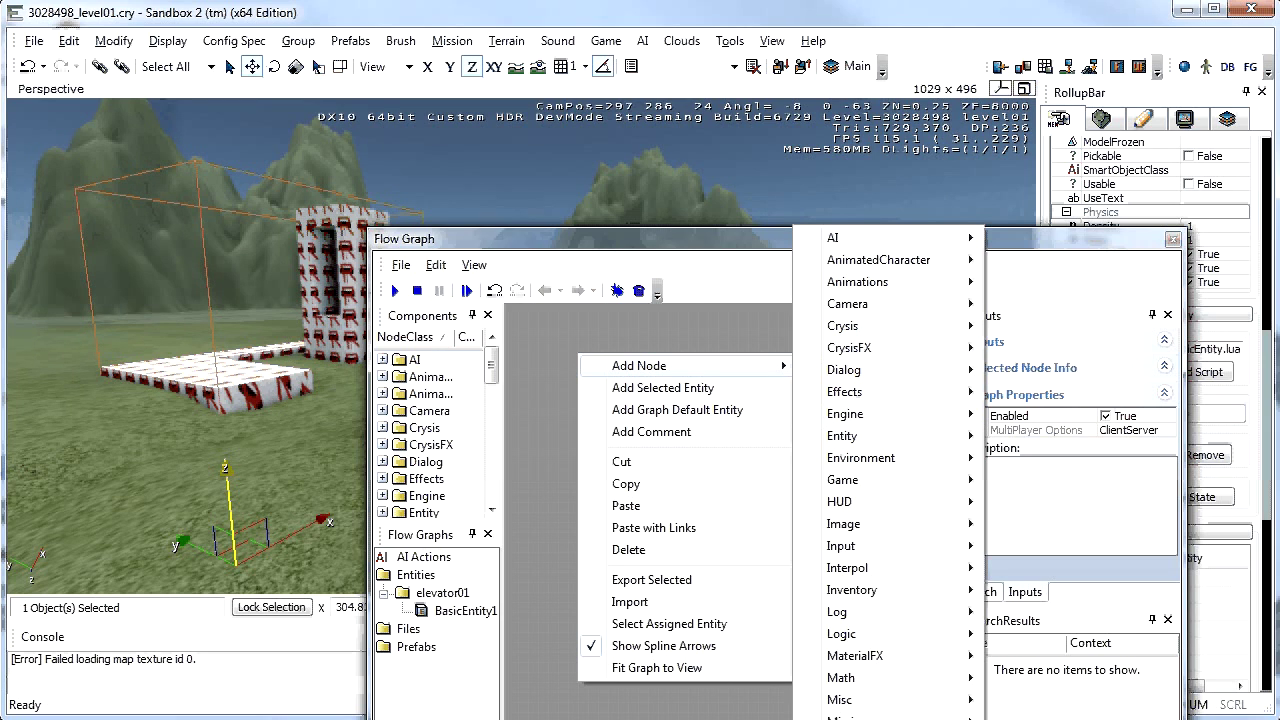
click(538, 437)
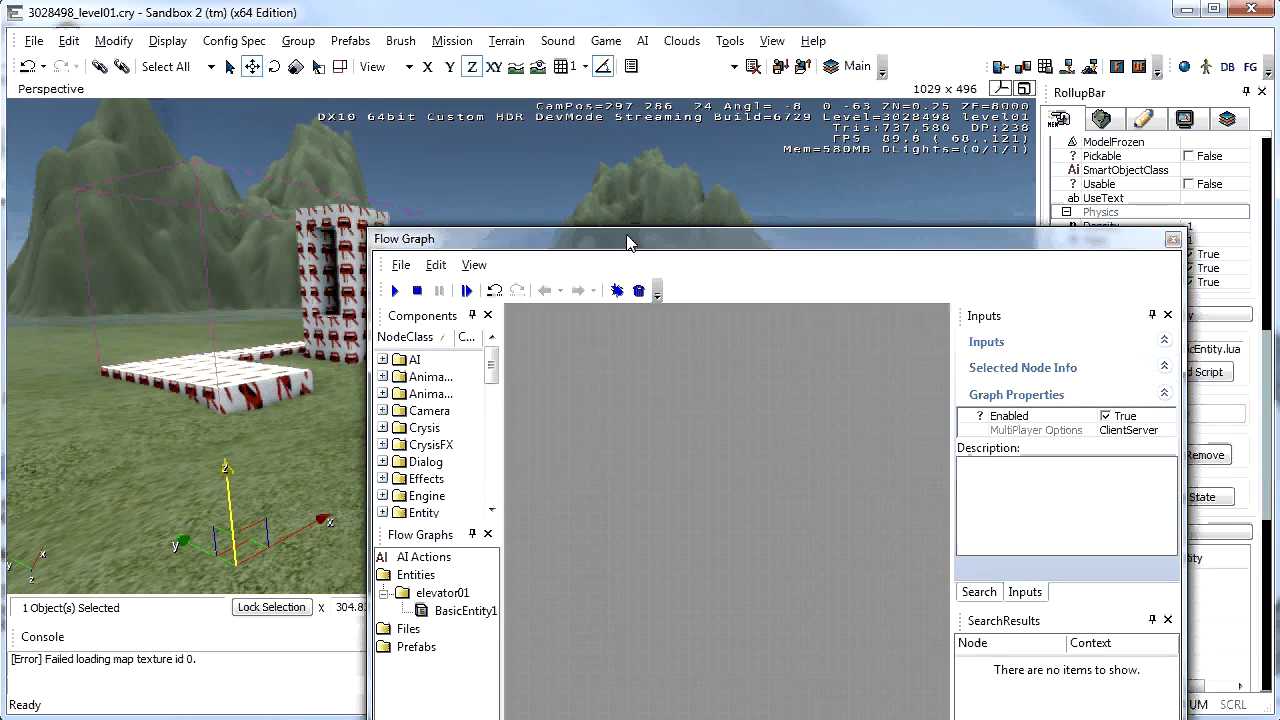
Step: Add a Movement:MoveEntityTo node to the flow graph, keeping the model in the viewport uncovered
drag(628, 240, 590, 142)
right_click(484, 222)
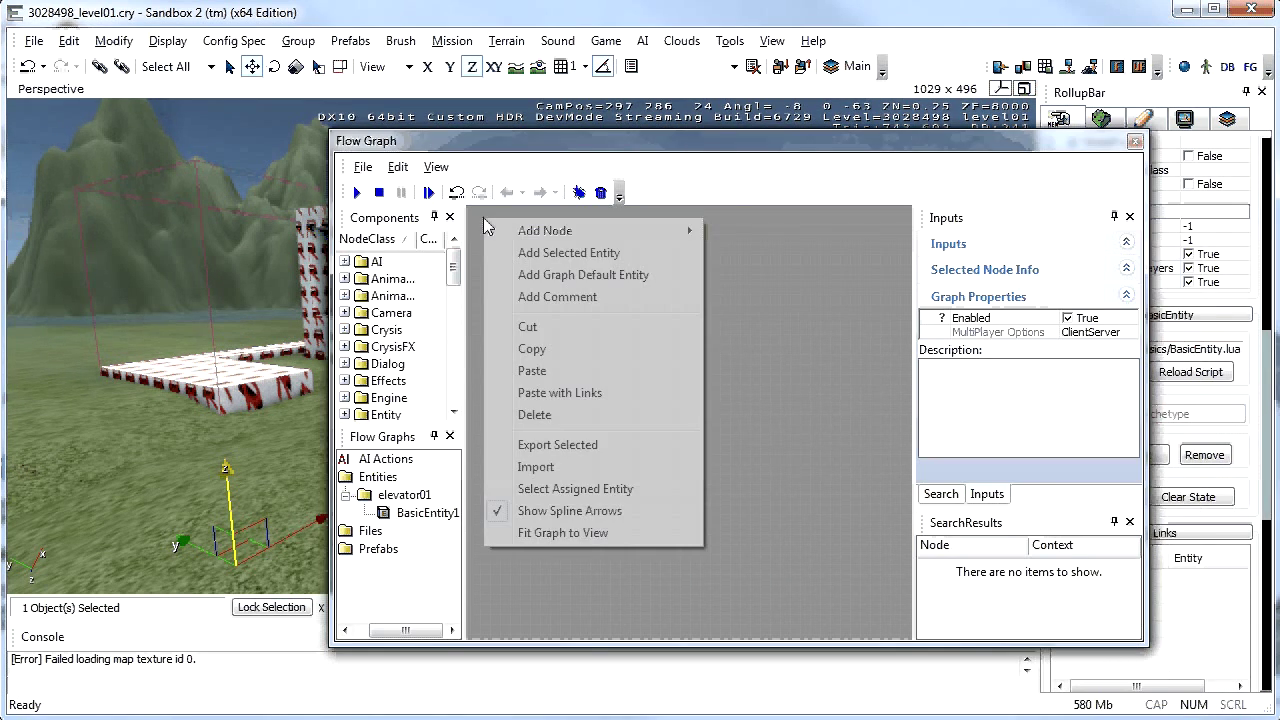
mouse_move(560, 230)
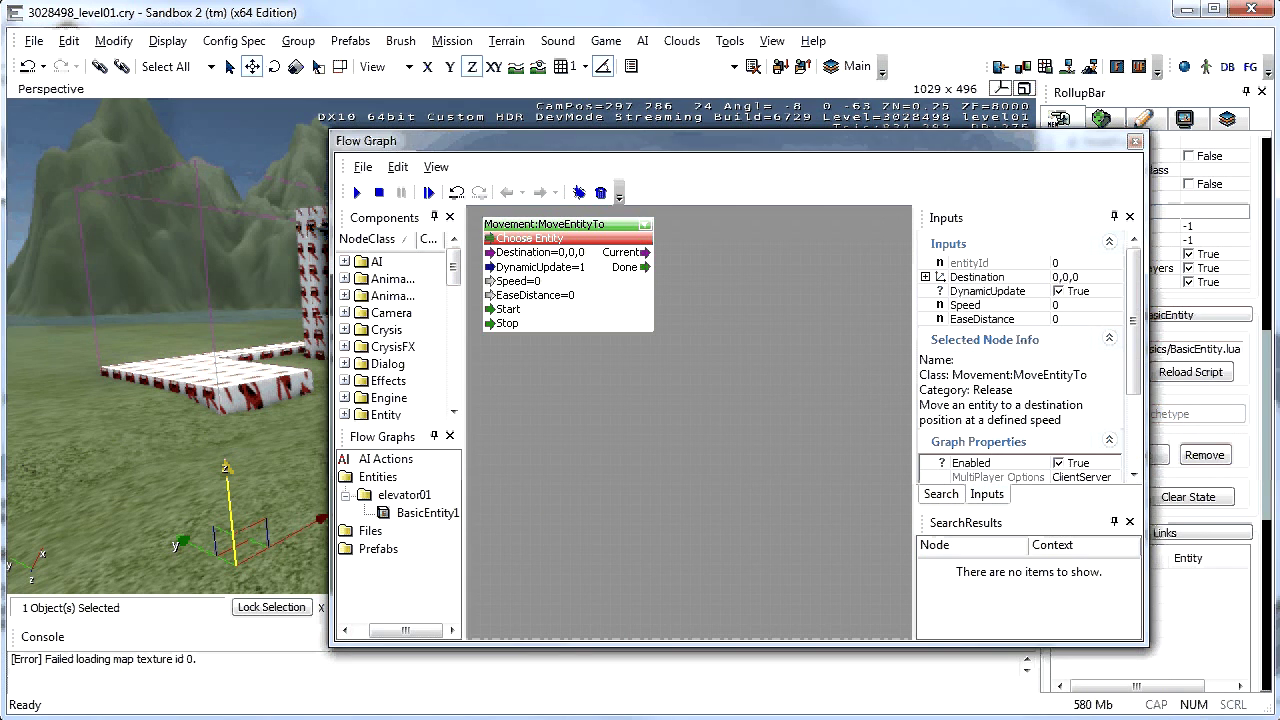
drag(670, 140, 700, 240)
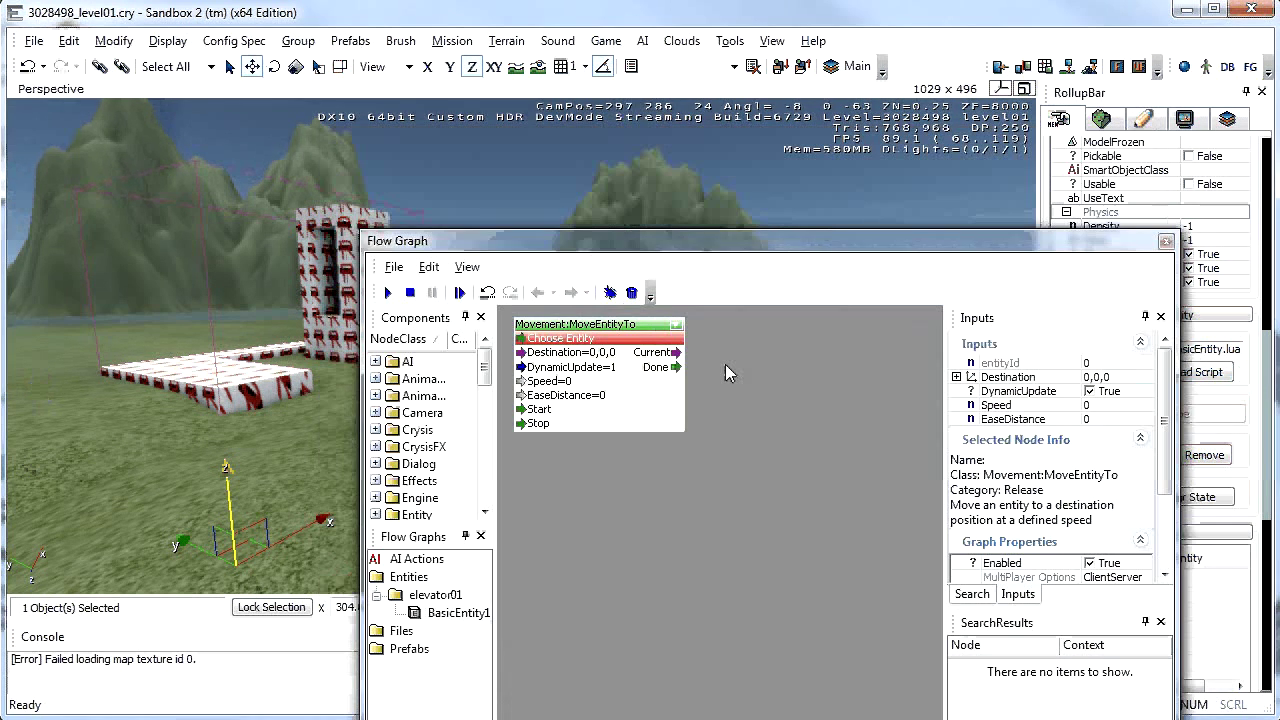
Step: Move the MoveEntityTo node towards the middle of the graph and assign the graph entity to it
drag(579, 369, 666, 406)
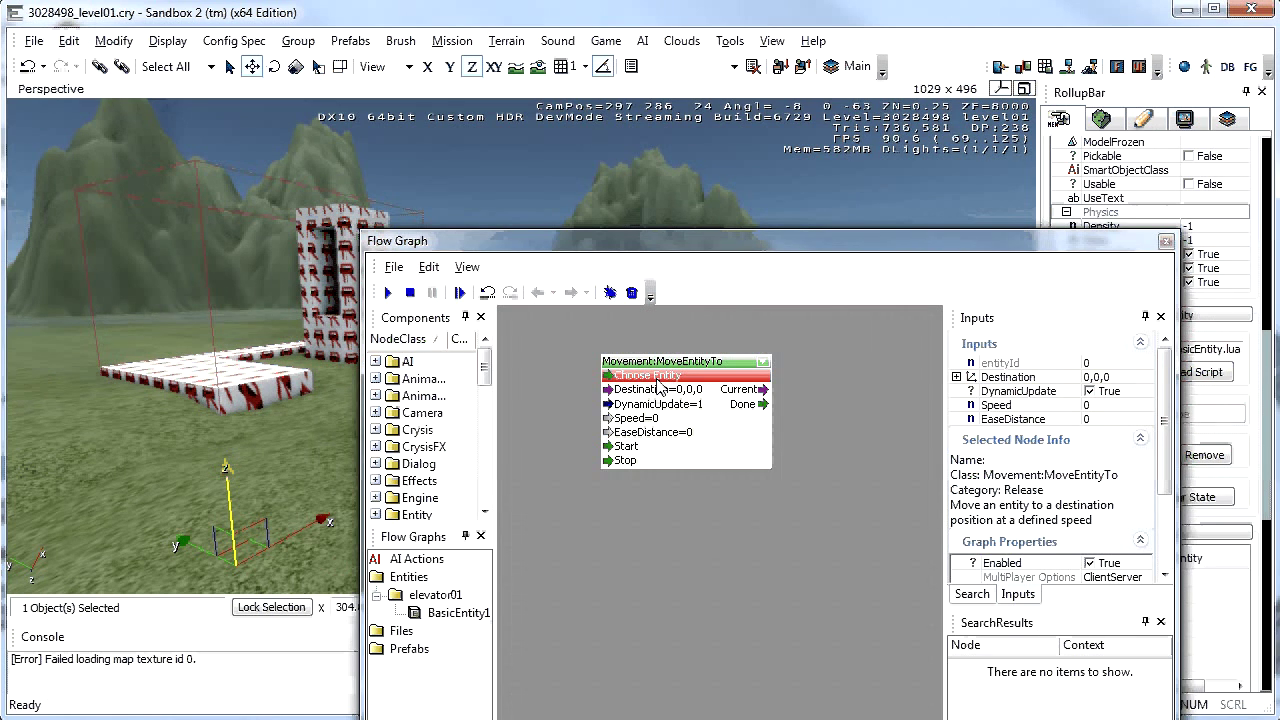
right_click(658, 385)
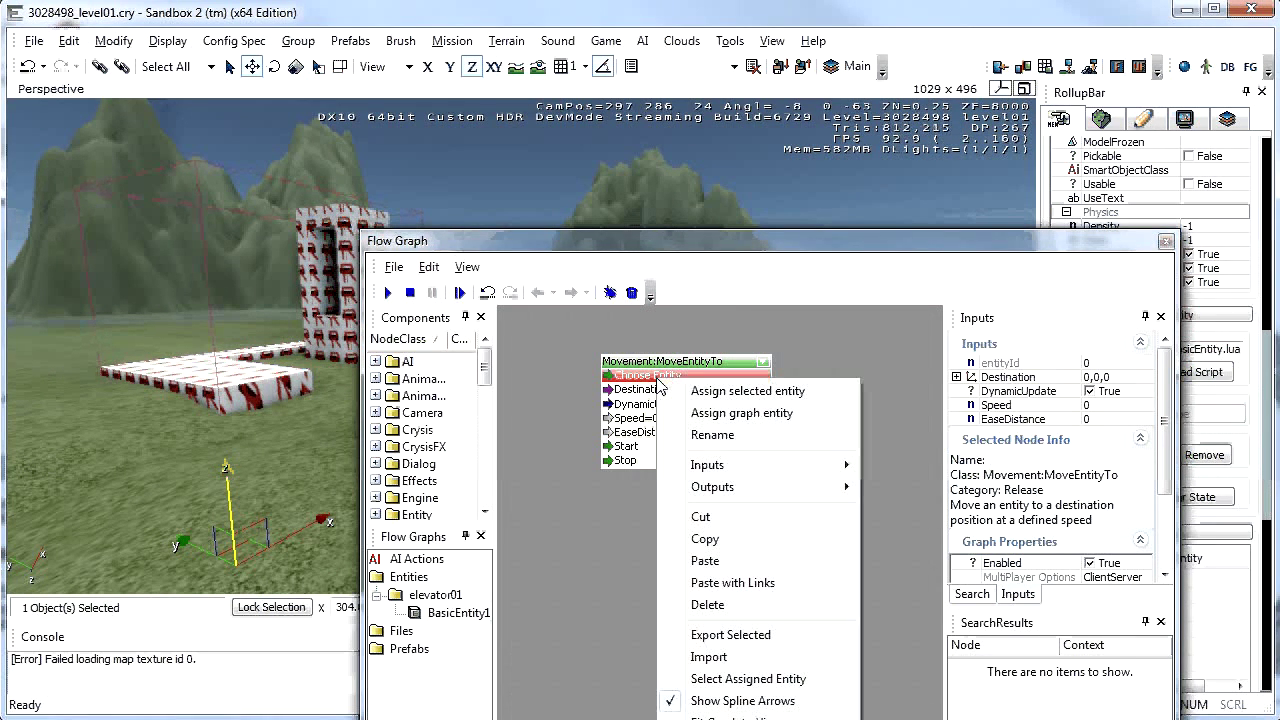
click(720, 414)
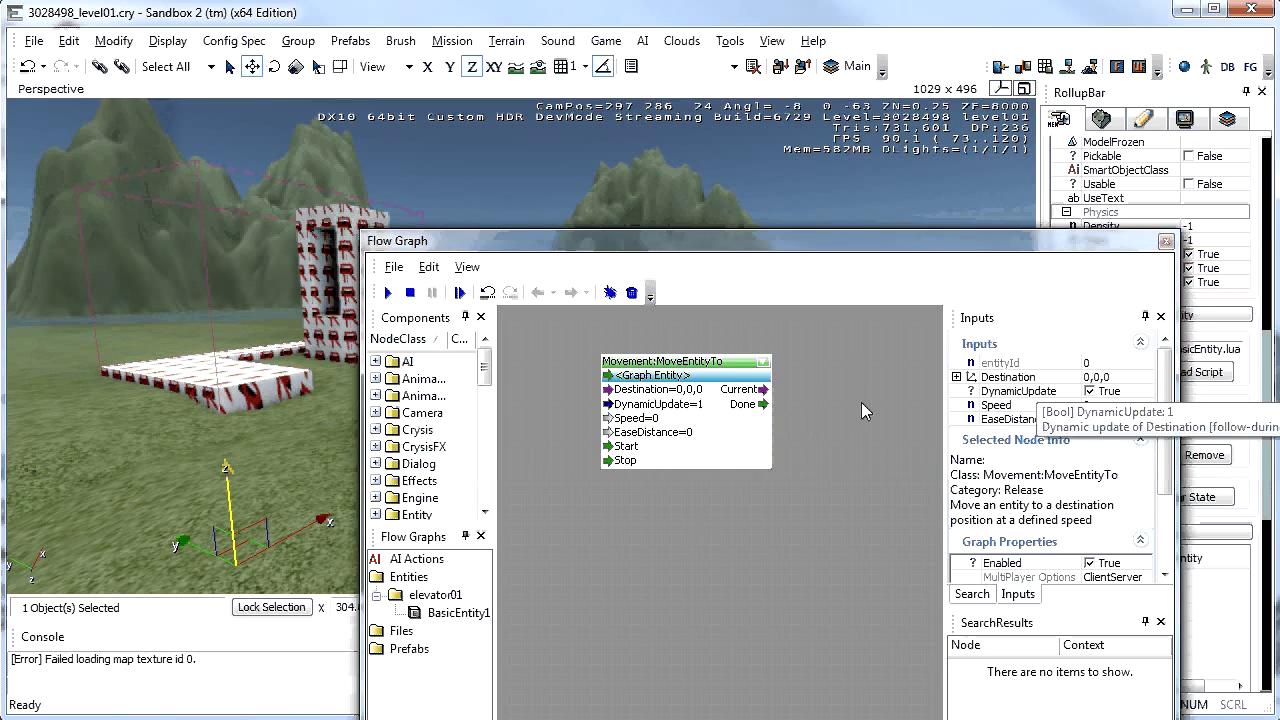
Step: Expand the MoveEntityTo node's Destination components, then set the X position of the selected entity in the level to 300
click(955, 377)
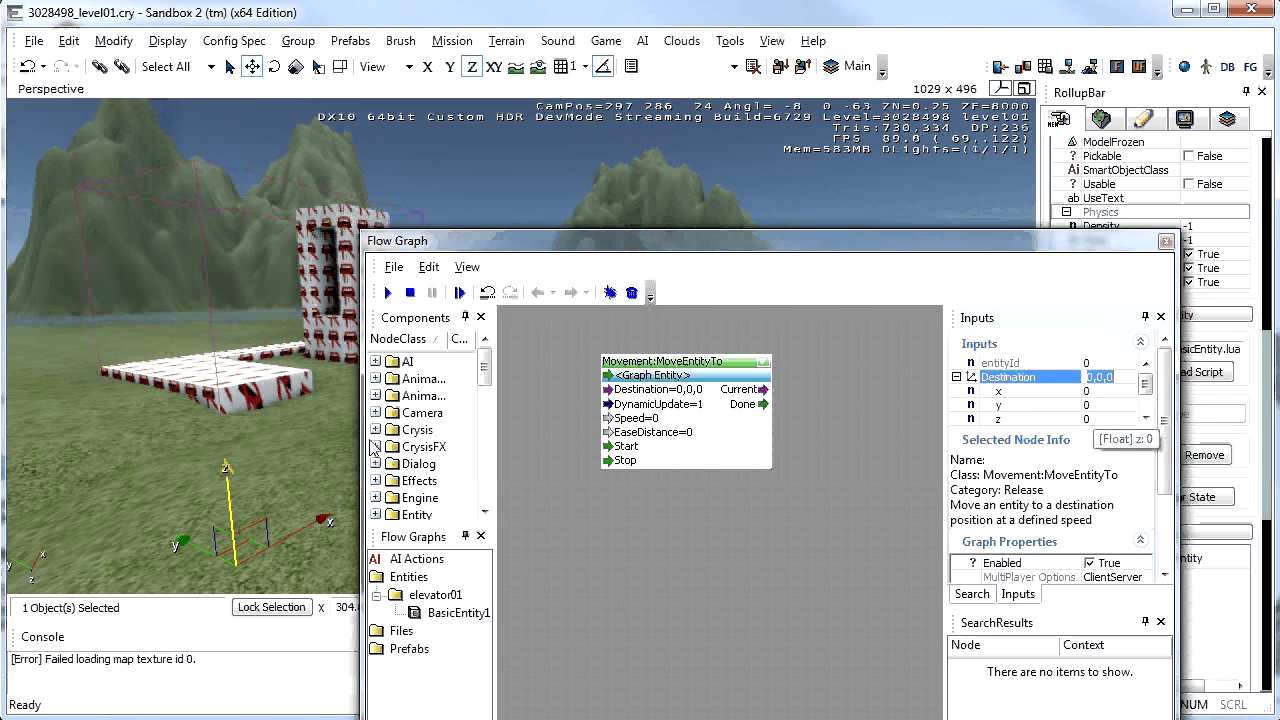
mouse_move(142, 480)
right_down()
mouse_move(178, 480)
mouse_move(143, 471)
right_up()
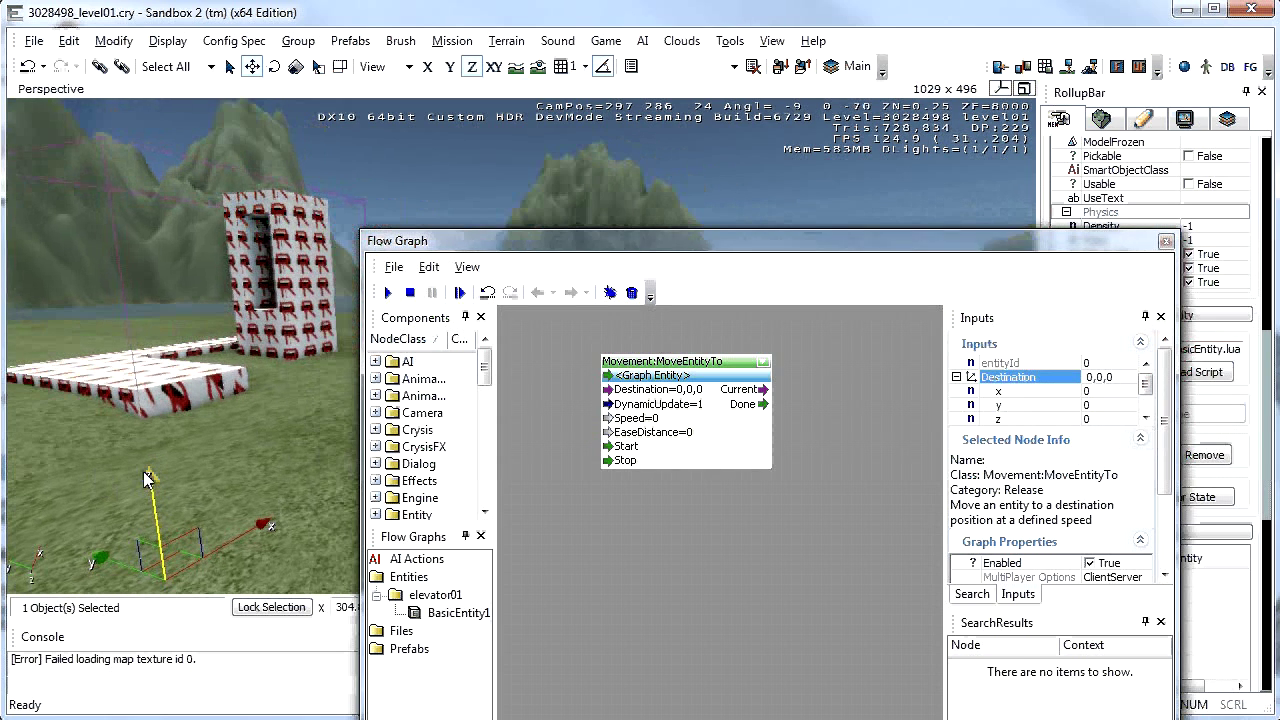
drag(545, 250, 706, 229)
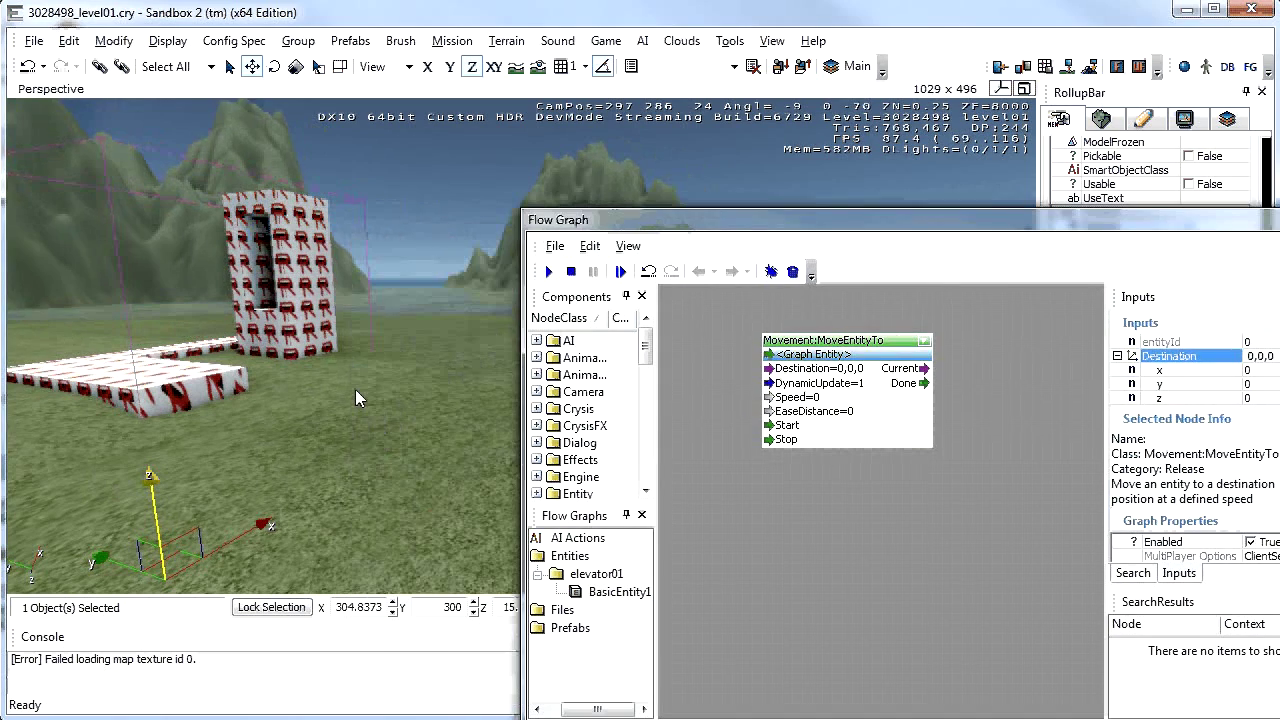
right_drag(355, 389, 298, 366)
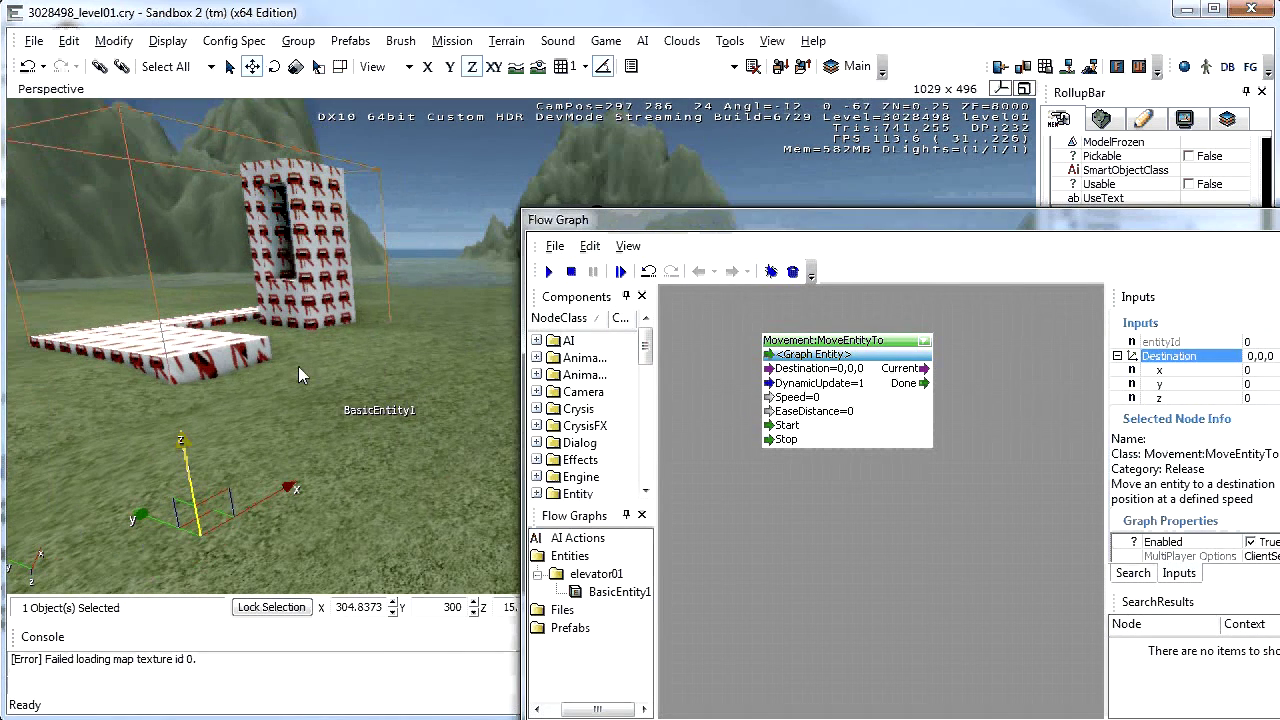
right_drag(352, 588, 362, 600)
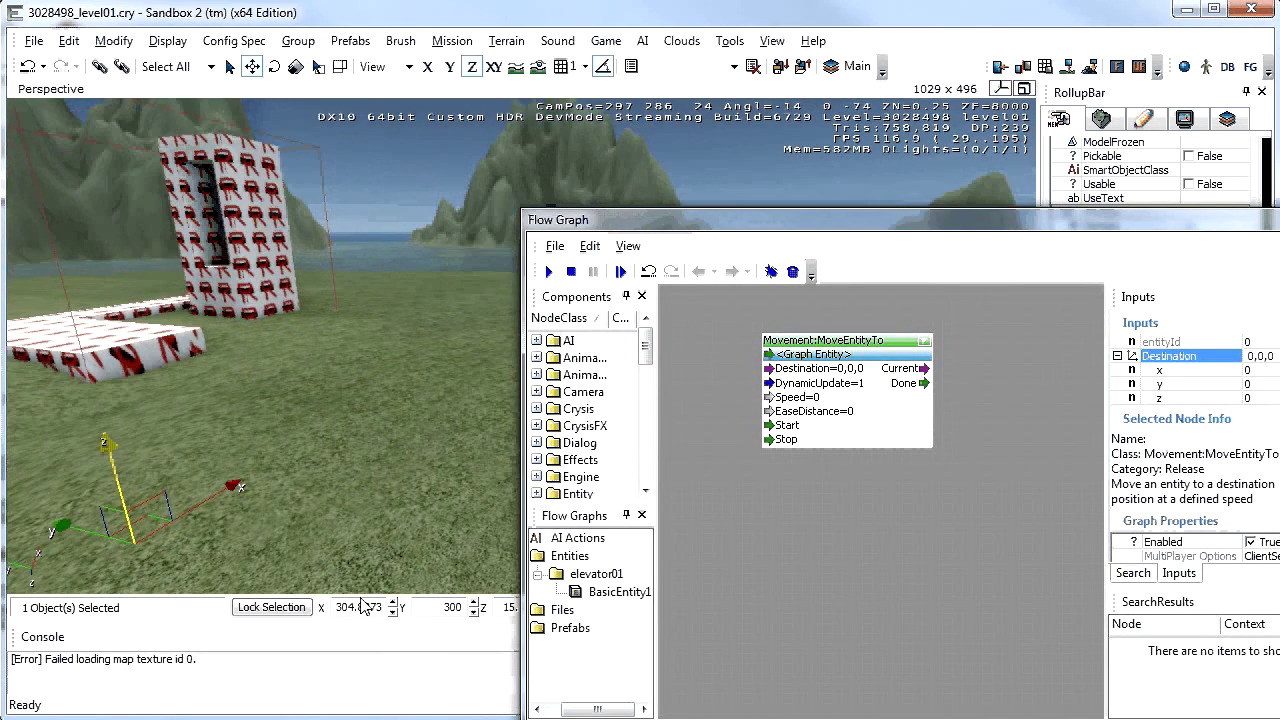
double_click(362, 607)
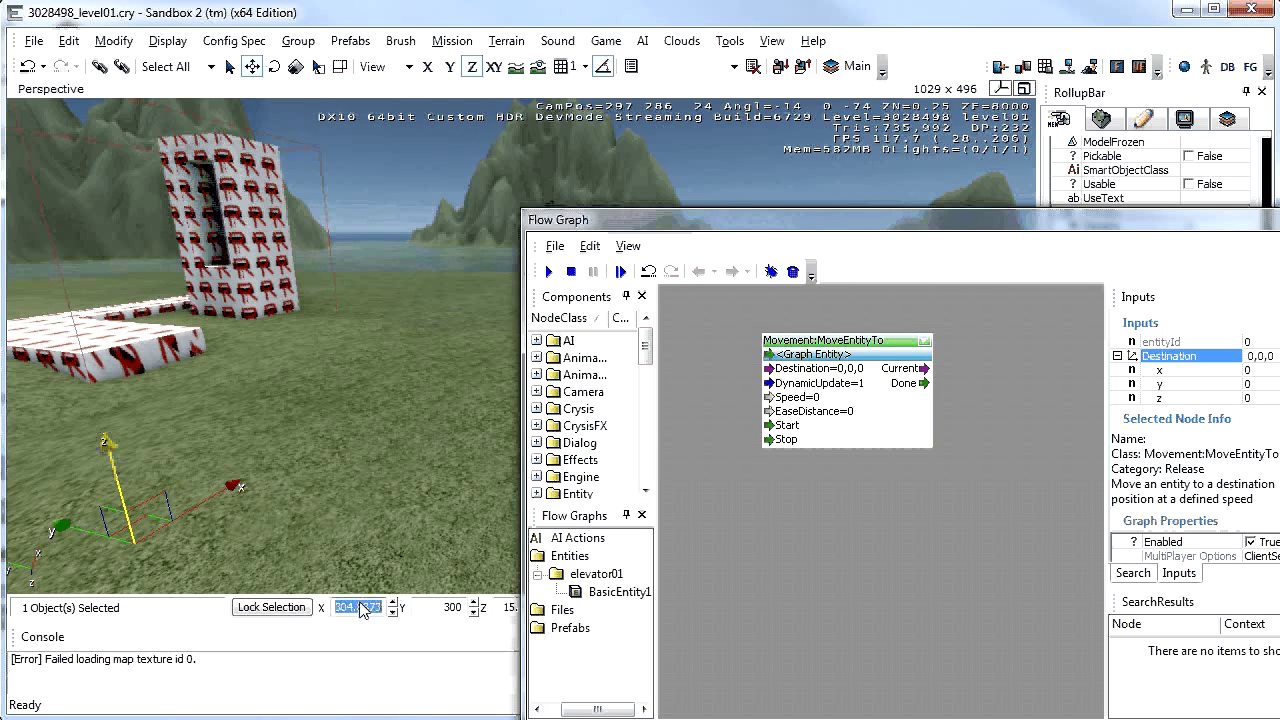
text(300)
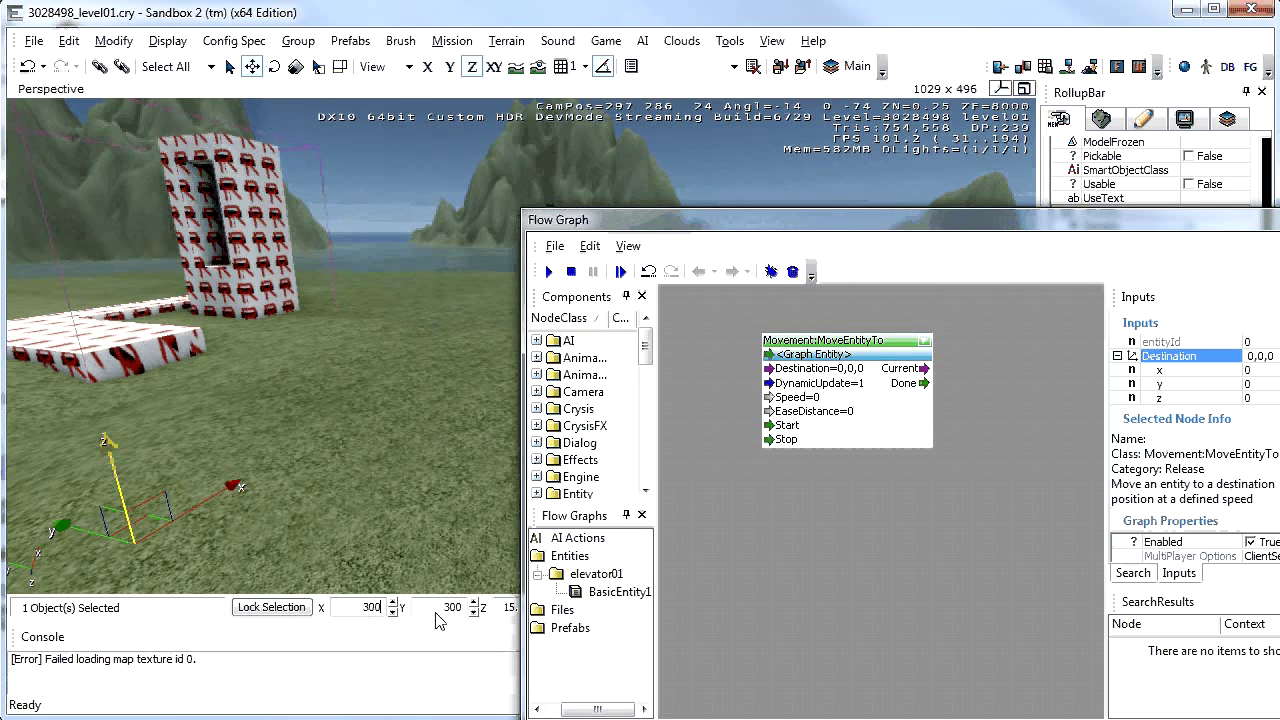
key(Return)
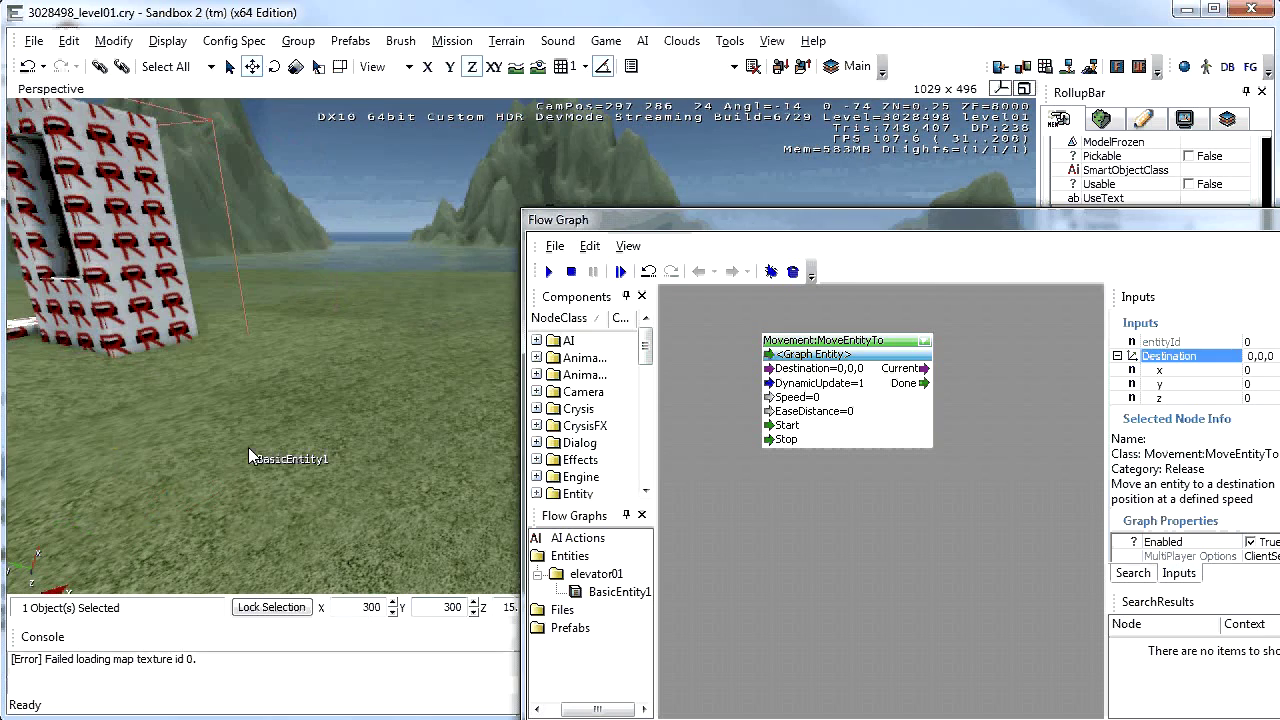
Step: Uncover the entity's Z coordinate from behind the Flow Graph window and set its height to 16
right_drag(249, 449, 368, 532)
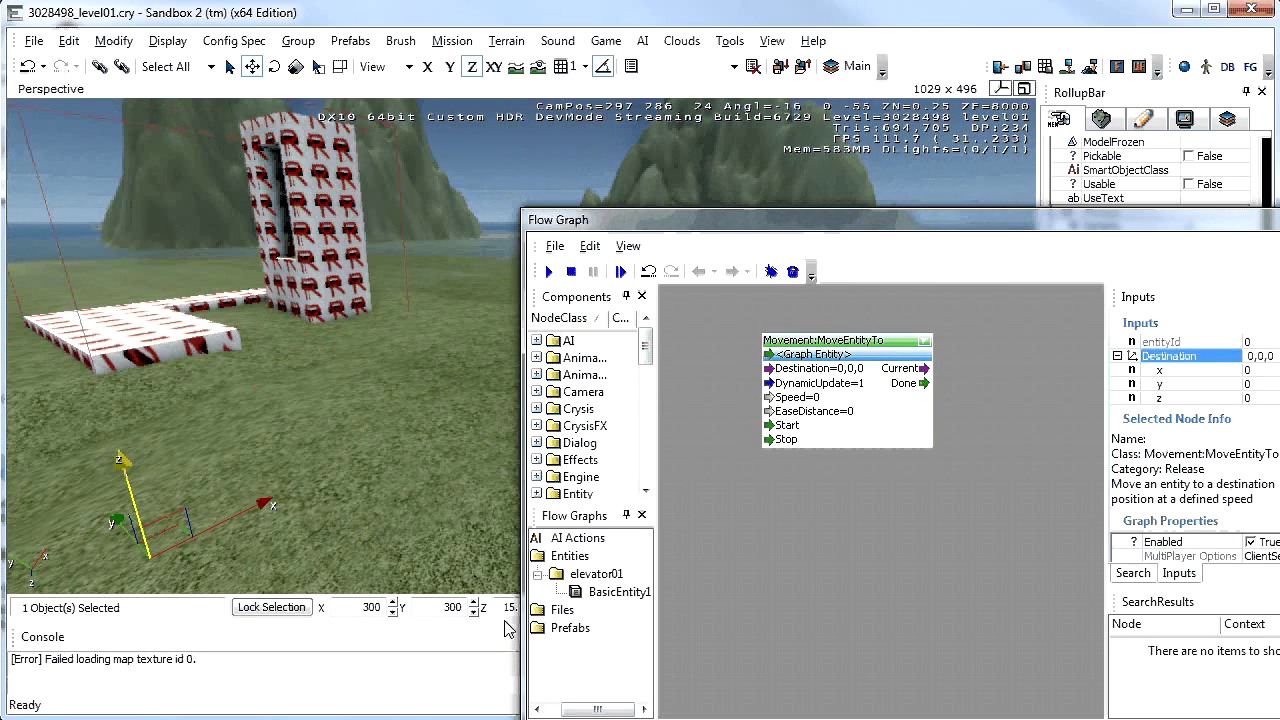
drag(680, 221, 730, 183)
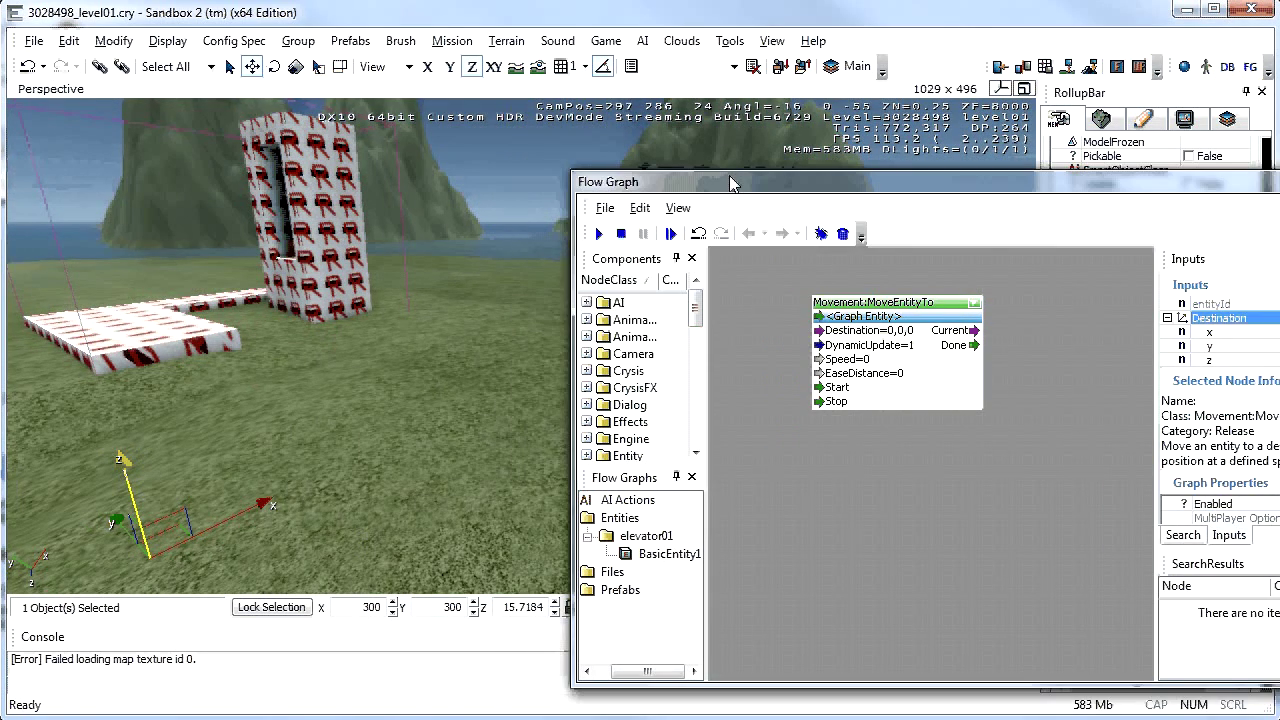
double_click(531, 608)
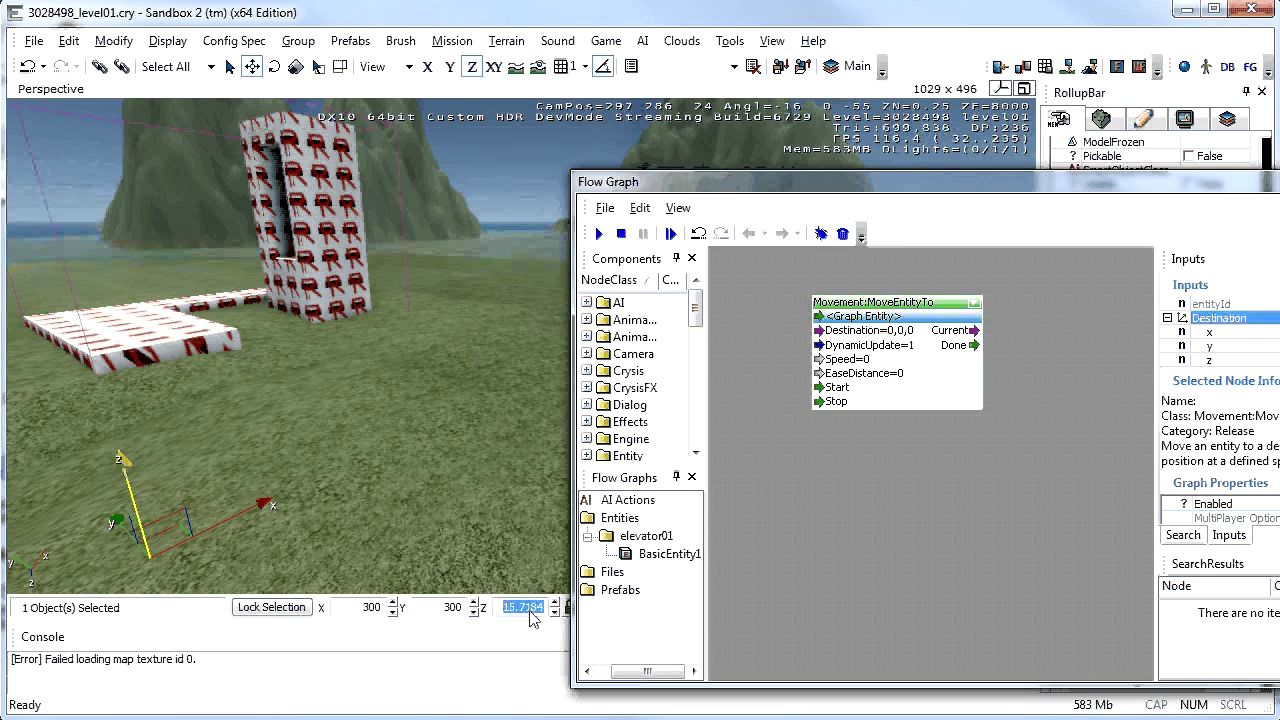
text(16)
key(Return)
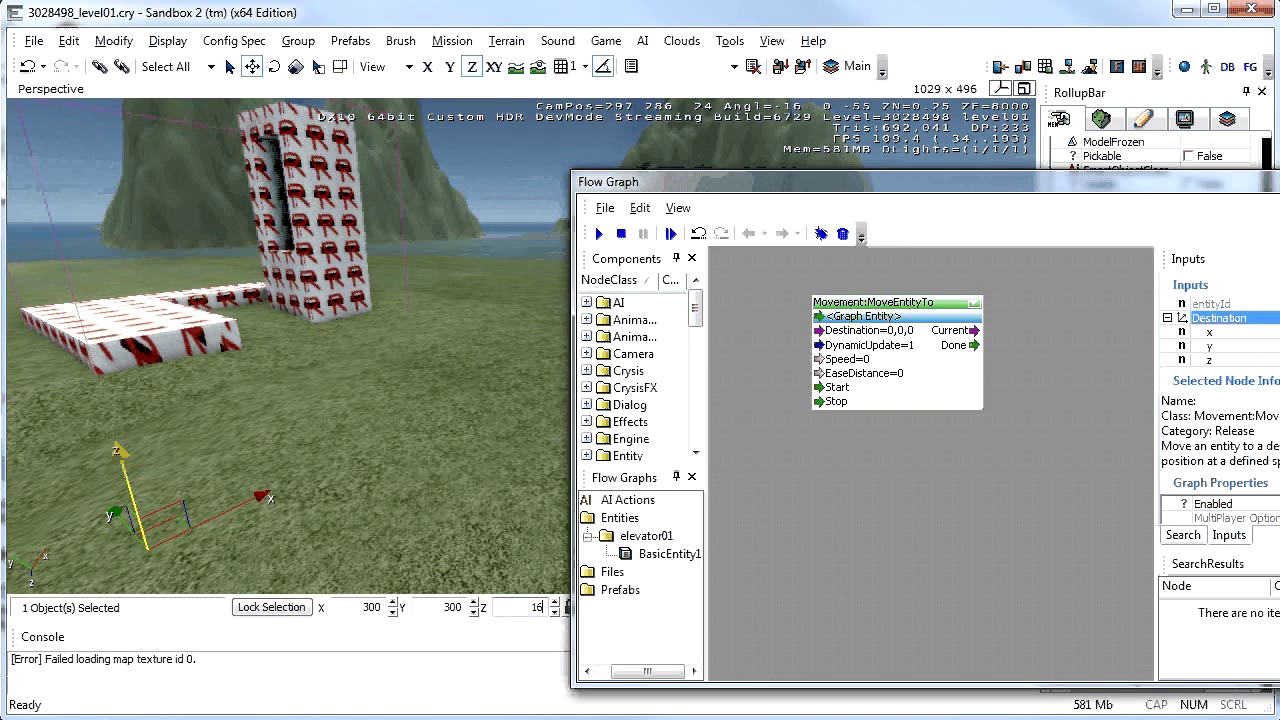
Step: Set the Destination of the MoveEntityTo node to x 300, y 300 and z 66
click(1209, 332)
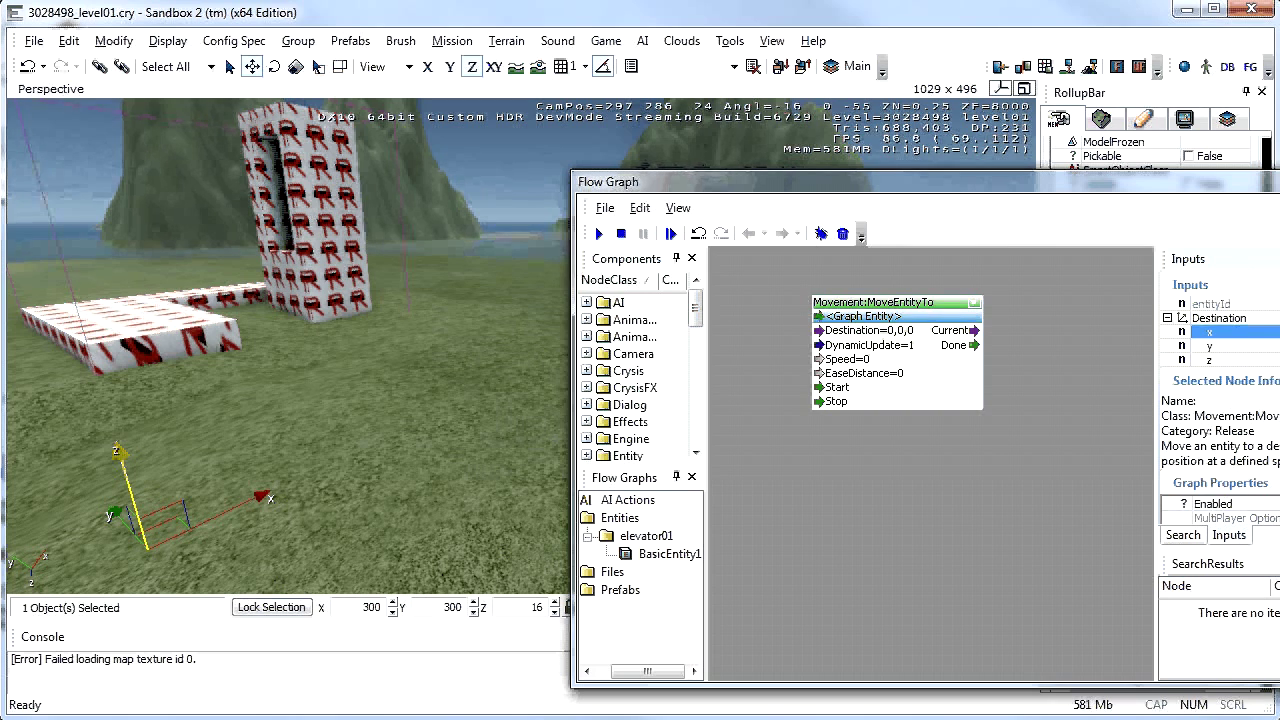
click(1209, 346)
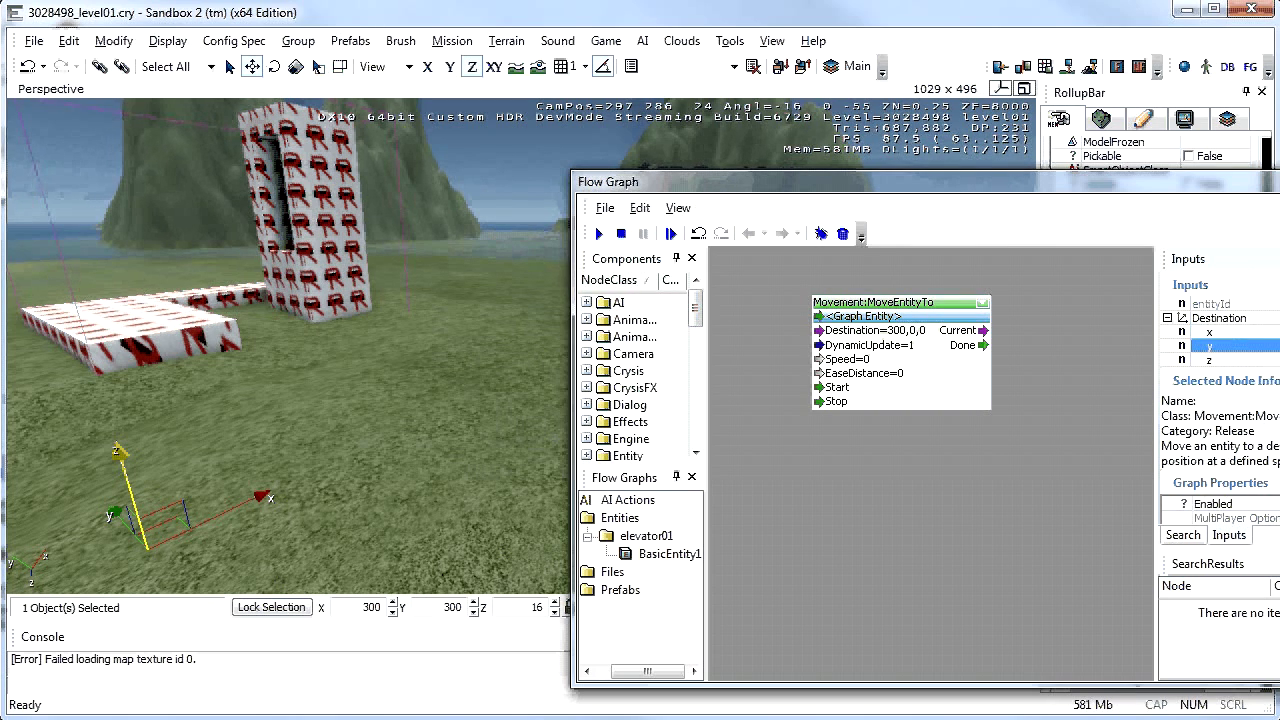
key(Return)
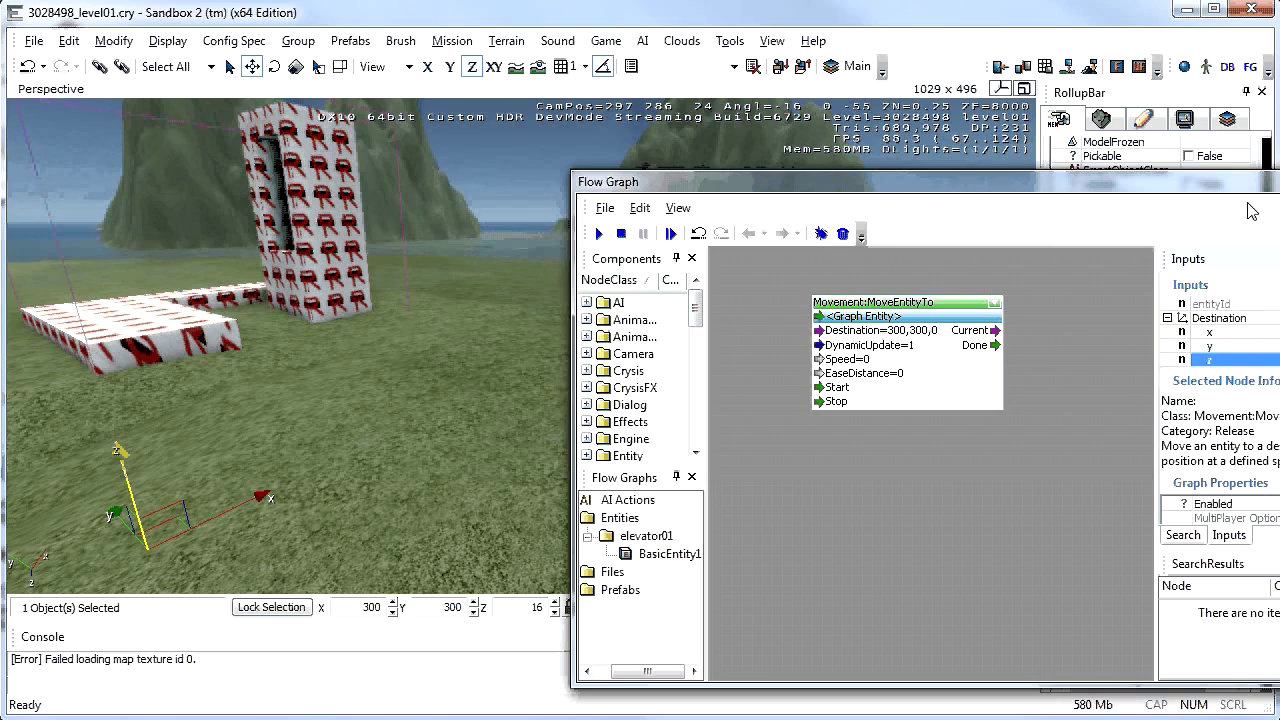
drag(1180, 182, 1065, 161)
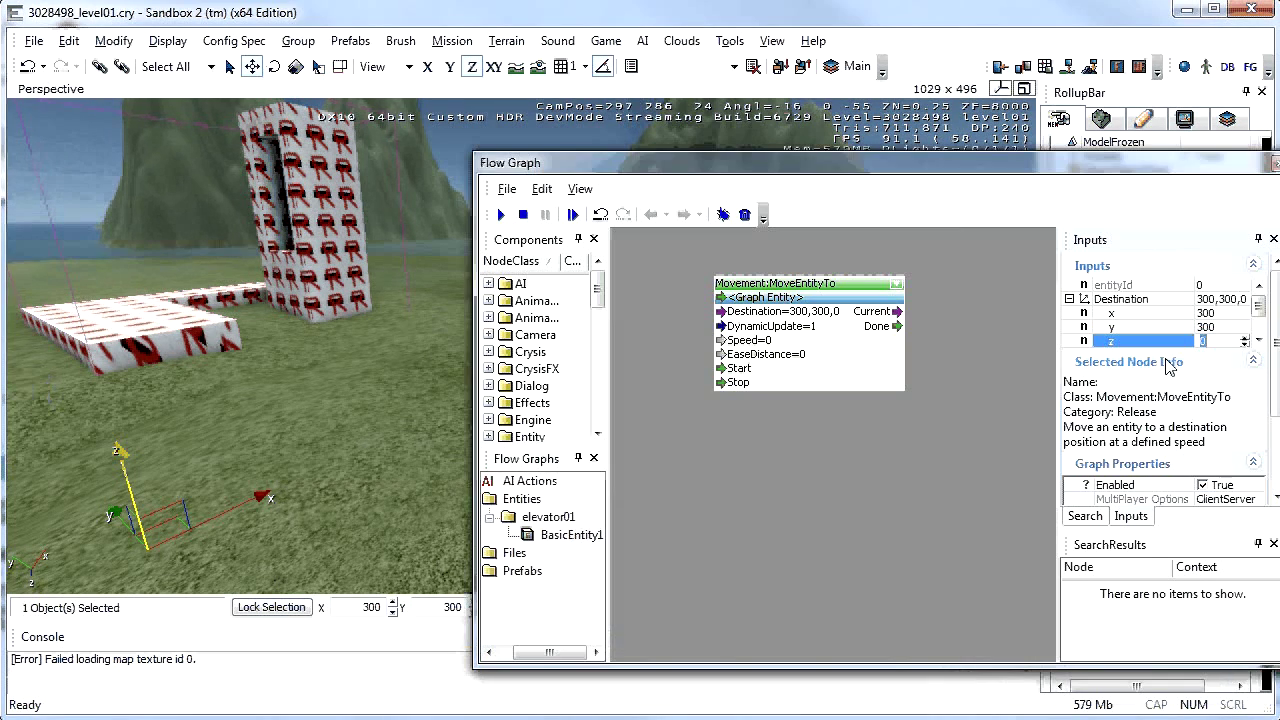
click(1212, 313)
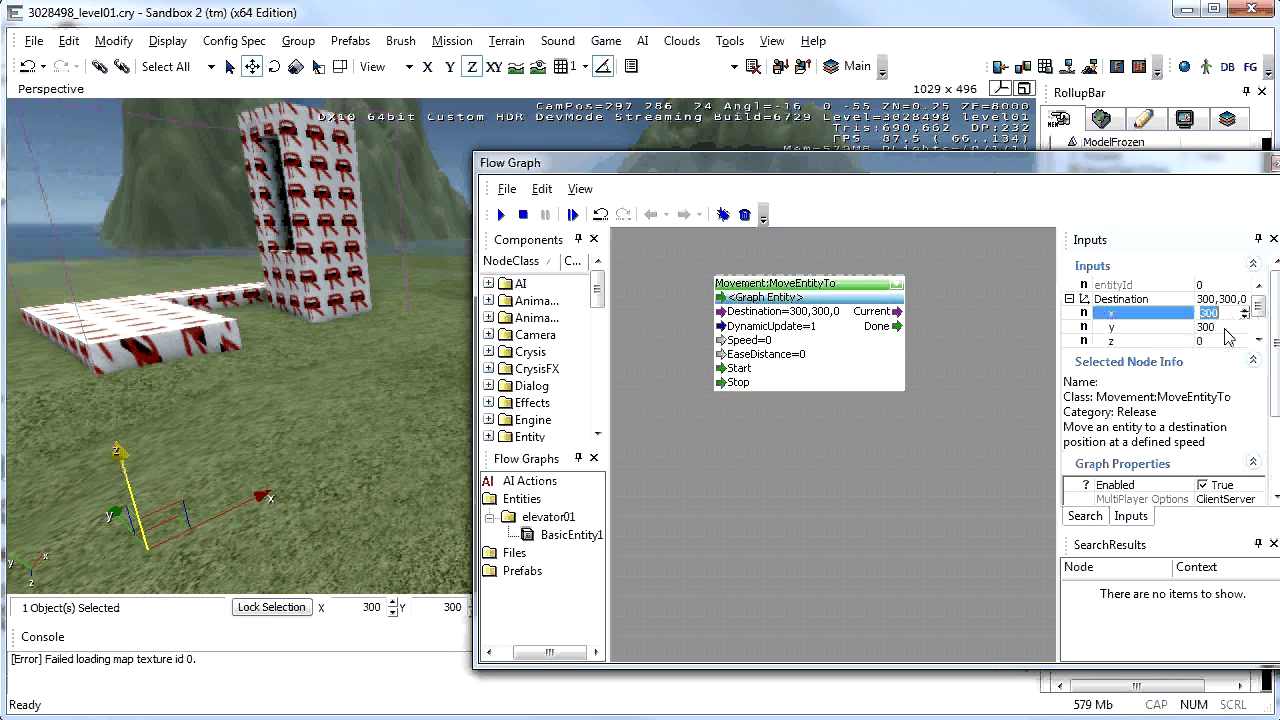
click(1219, 328)
click(1210, 341)
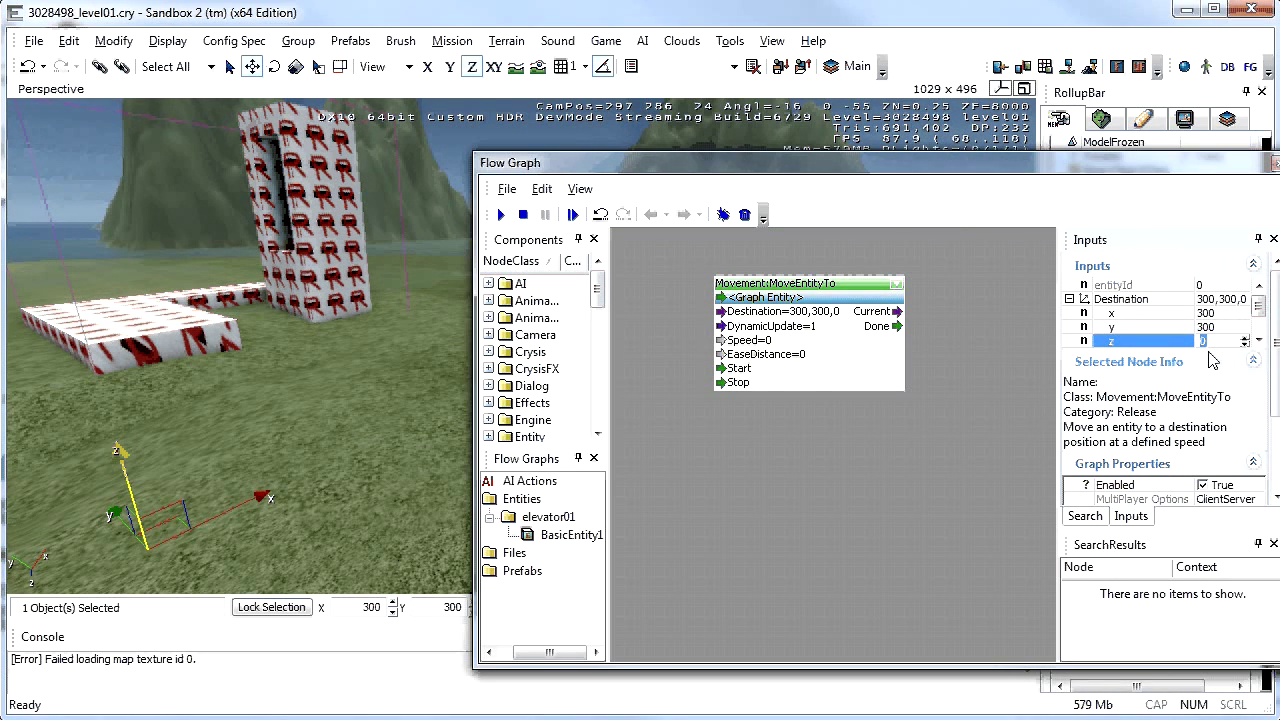
text(66)
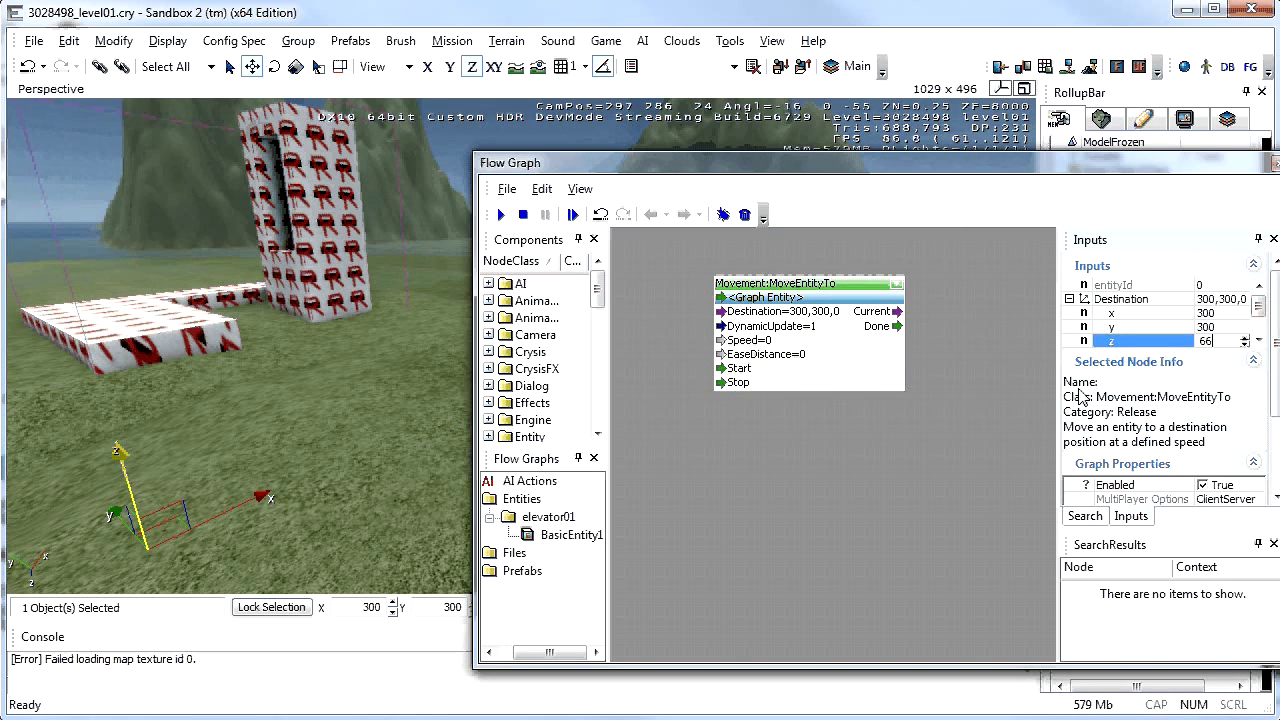
click(958, 397)
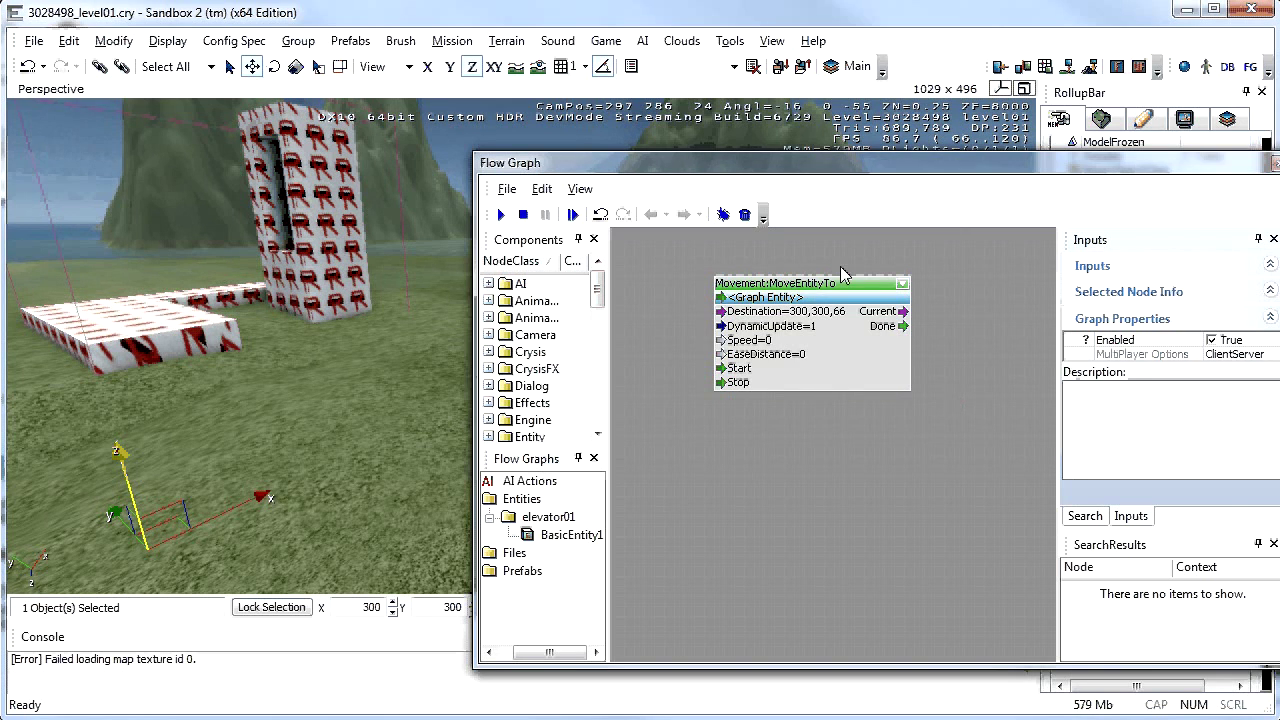
Step: Move the MoveEntityTo node lower in the graph and add a HUD:DisplayDebugMessage node above it
drag(842, 283, 892, 393)
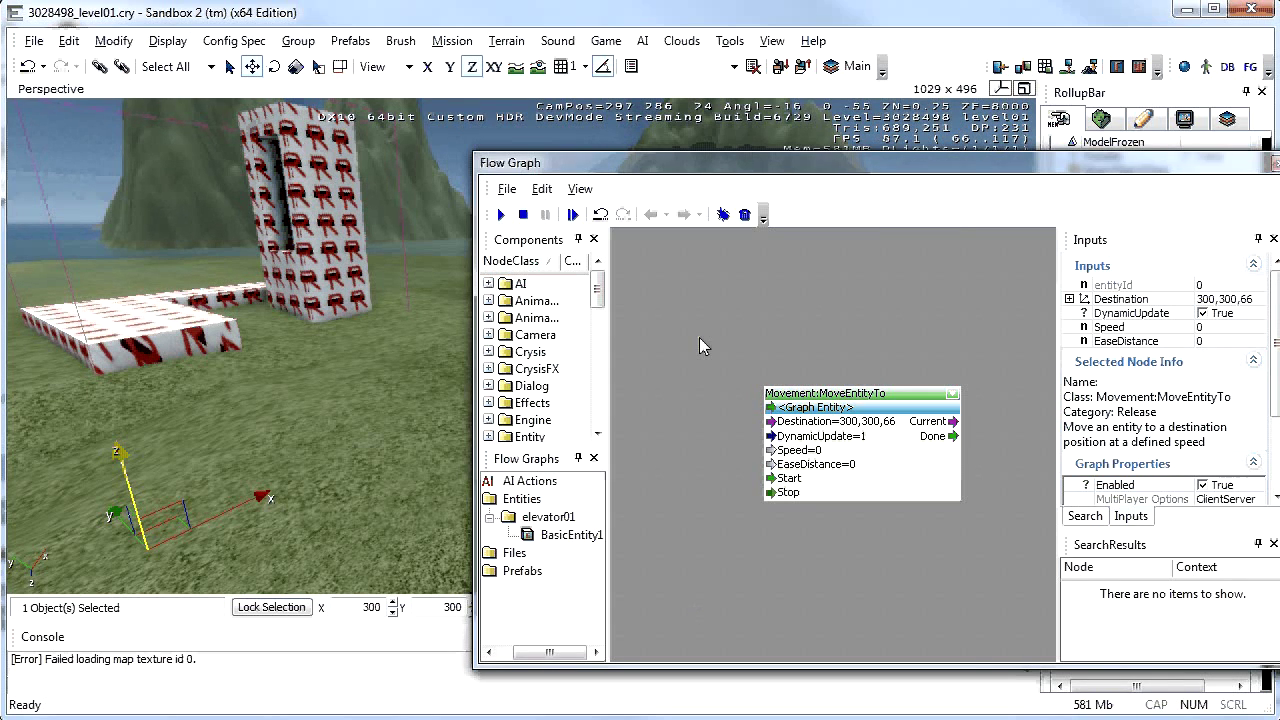
right_click(703, 275)
mouse_move(727, 284)
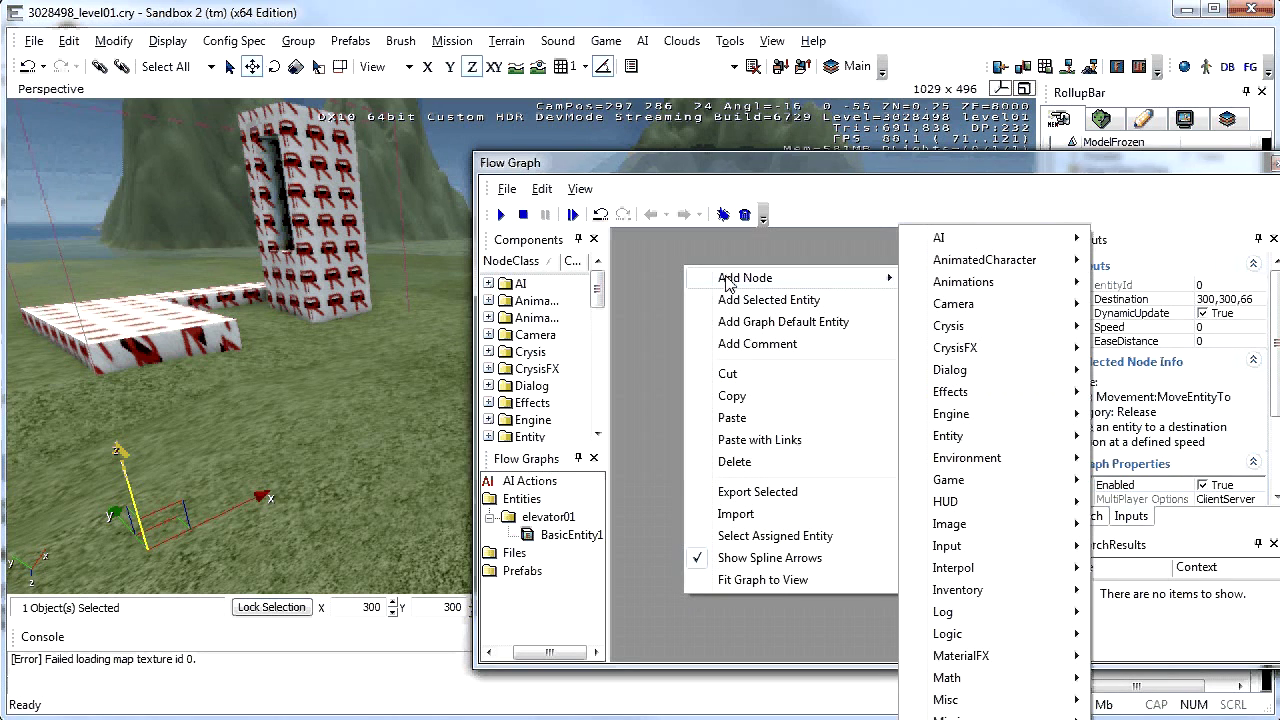
mouse_move(910, 293)
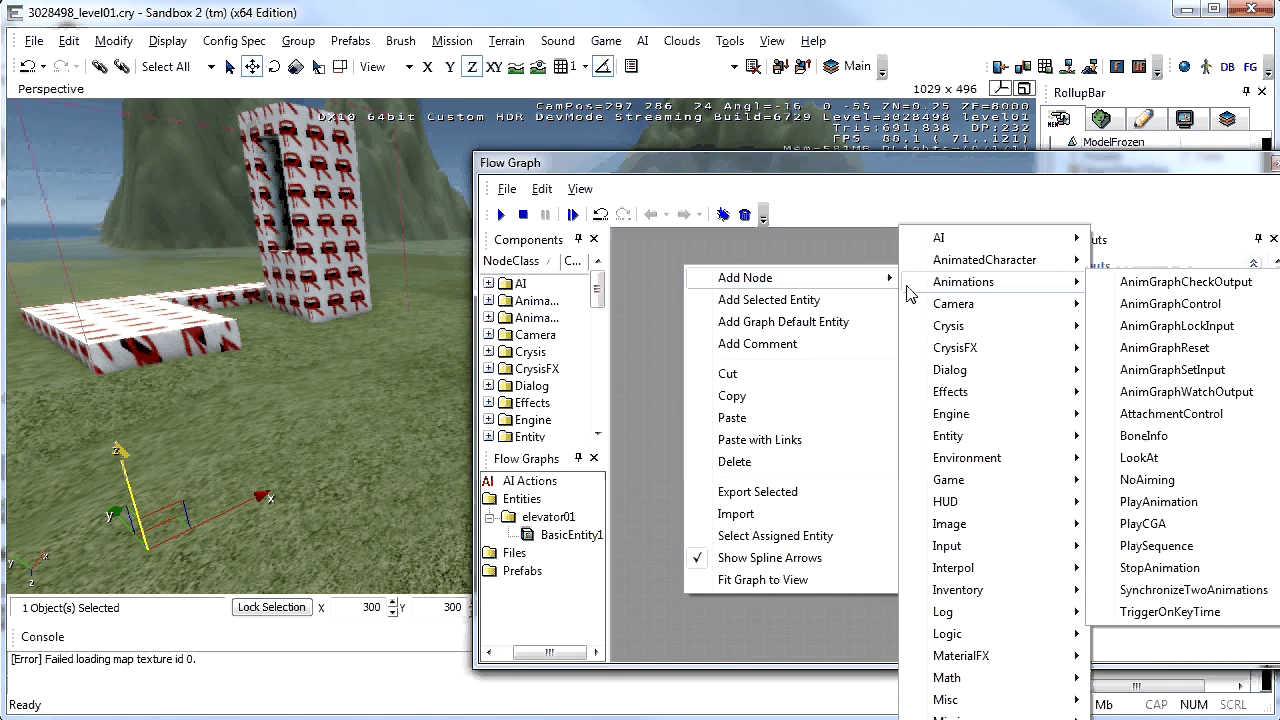
mouse_move(1012, 512)
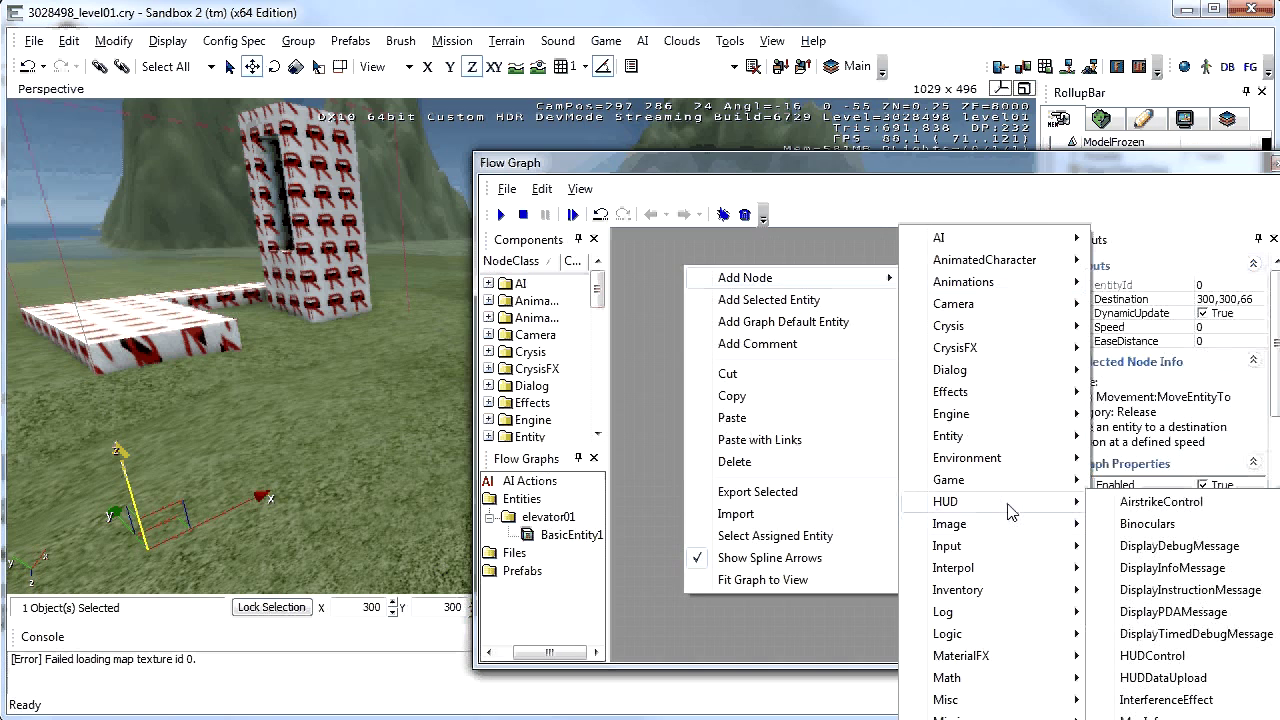
click(1177, 548)
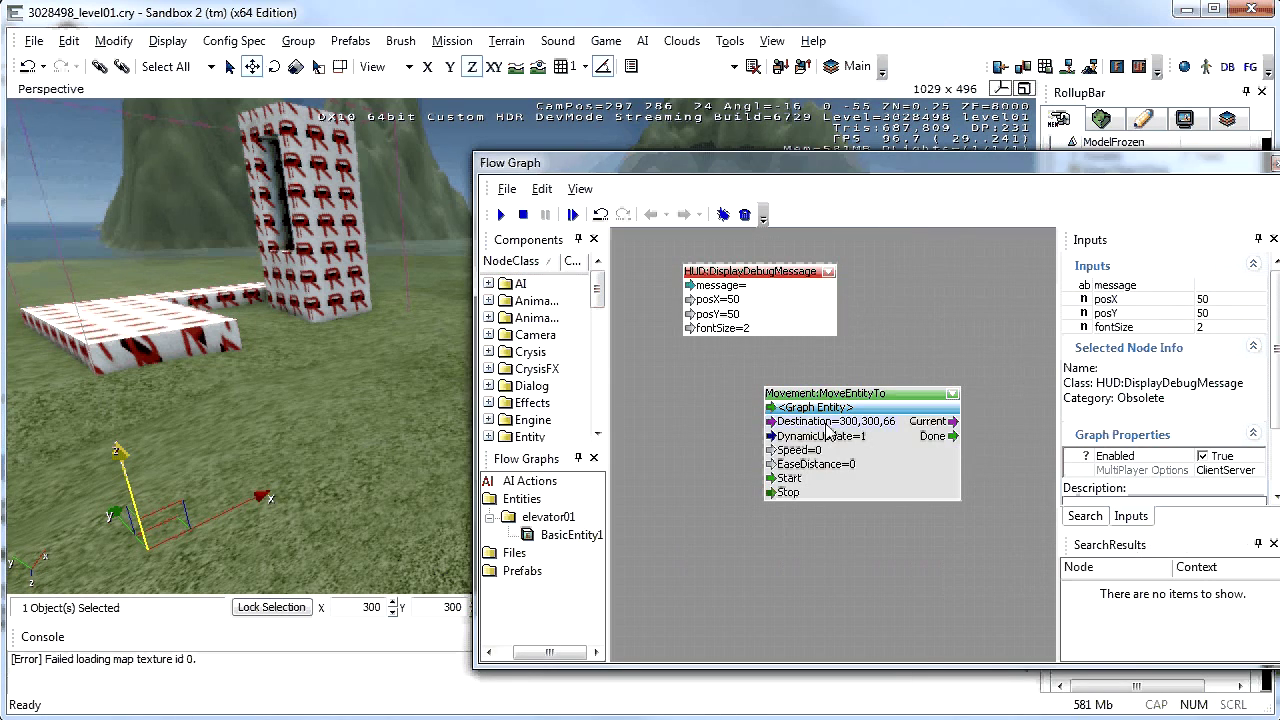
drag(726, 287, 897, 284)
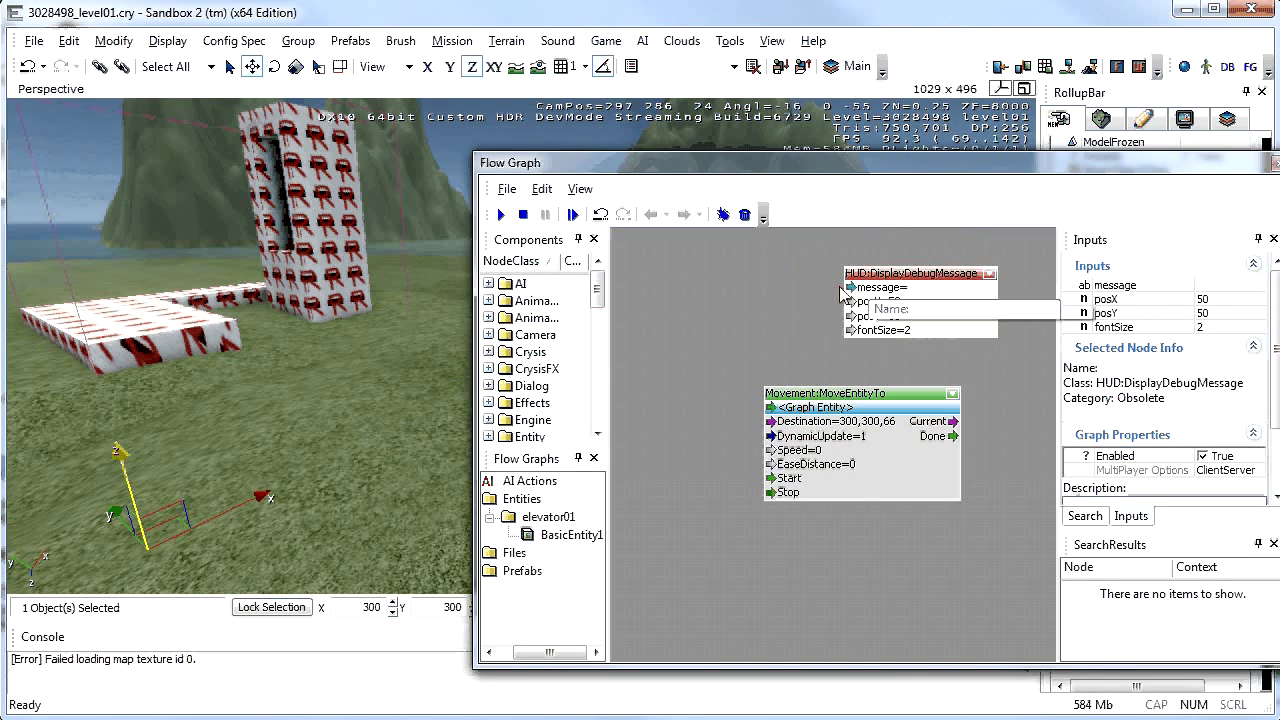
Step: Add an Entity:GetPos node beside the debug message node and move the MoveEntityTo node further down to make room
right_click(659, 273)
mouse_move(700, 284)
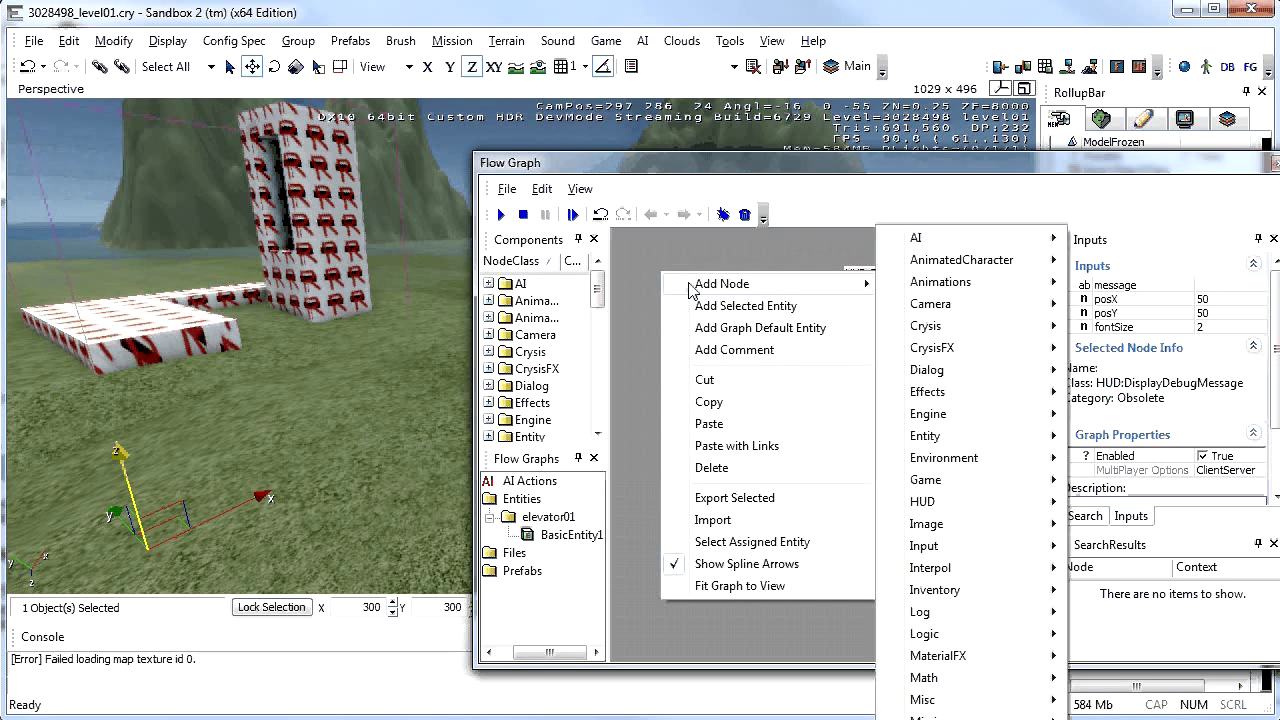
mouse_move(903, 290)
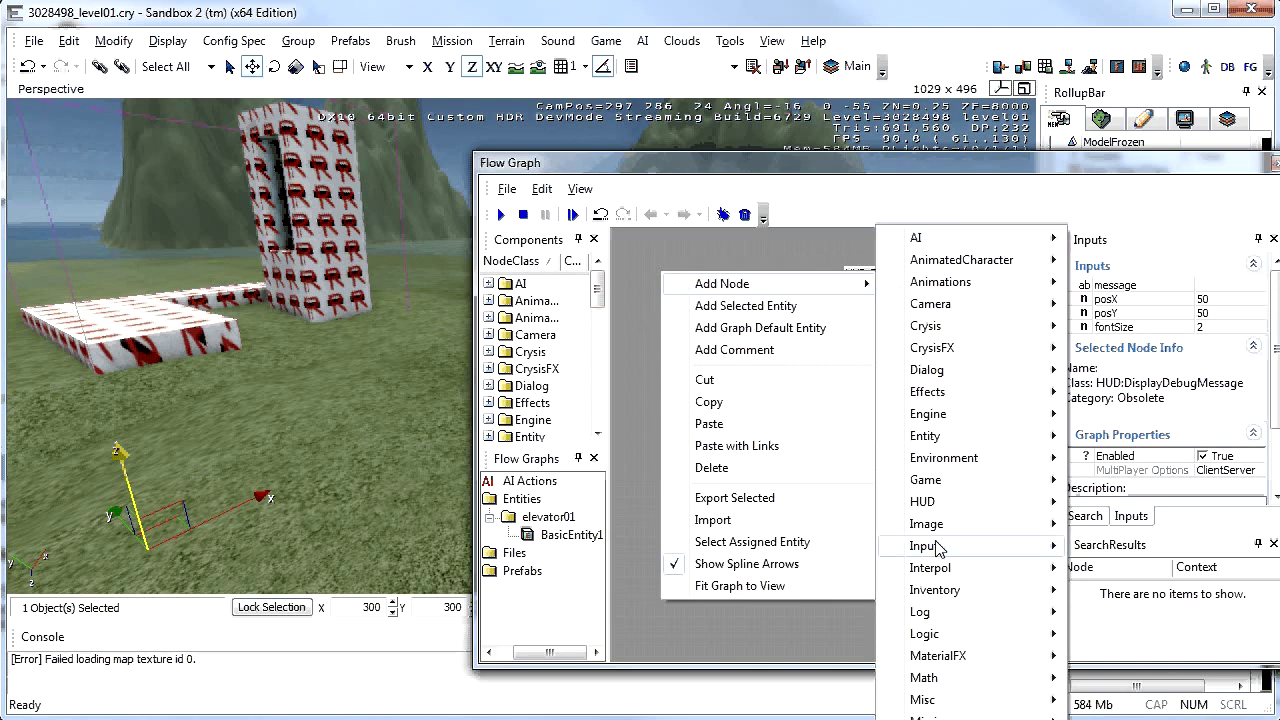
mouse_move(955, 437)
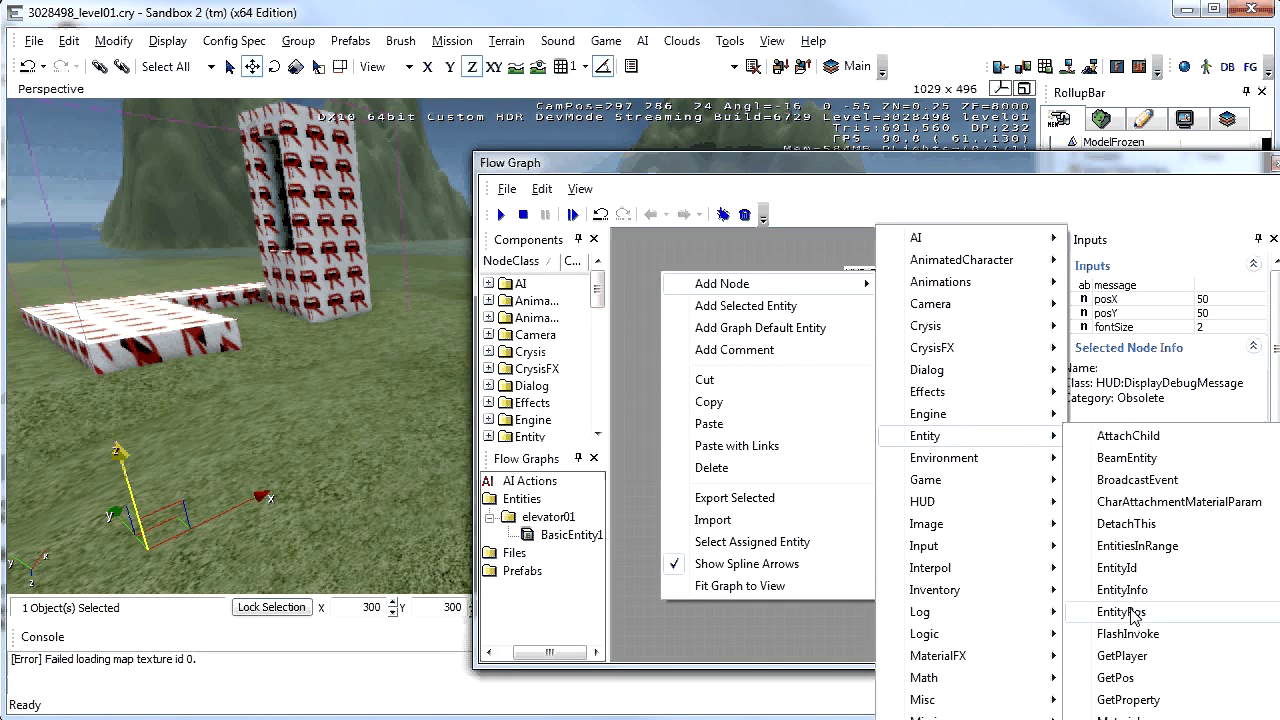
click(1116, 678)
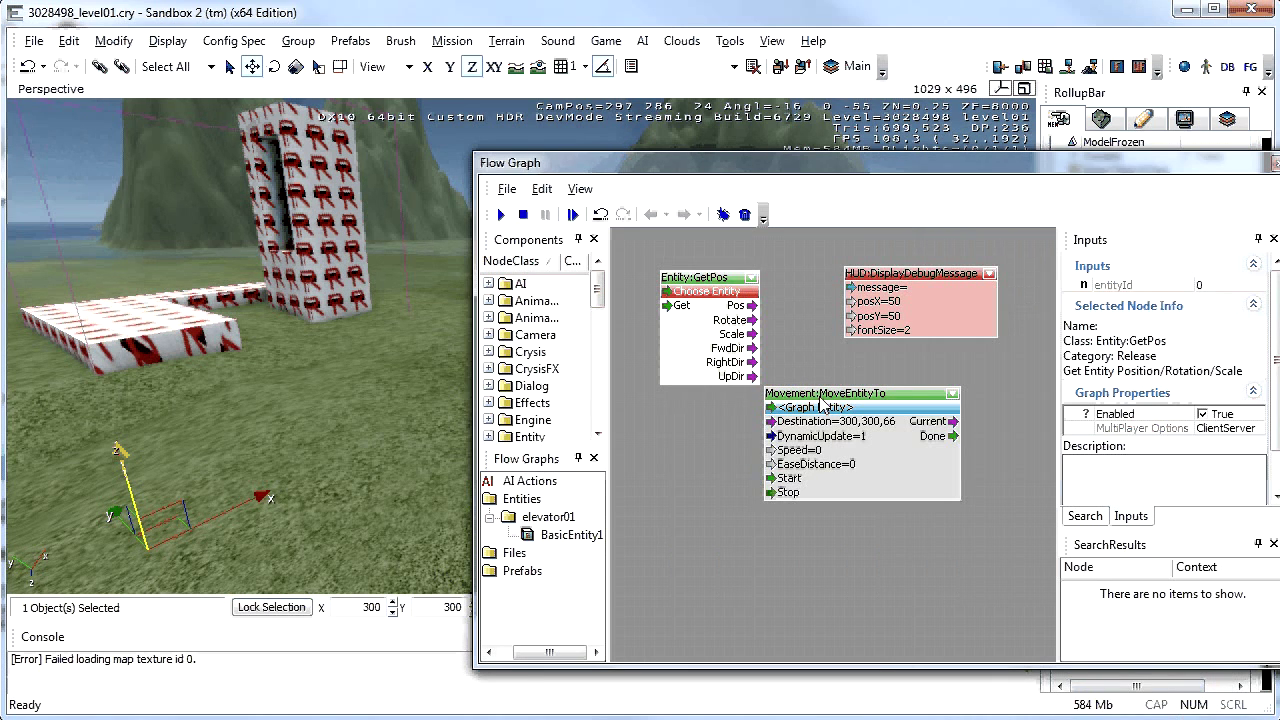
drag(822, 405, 842, 535)
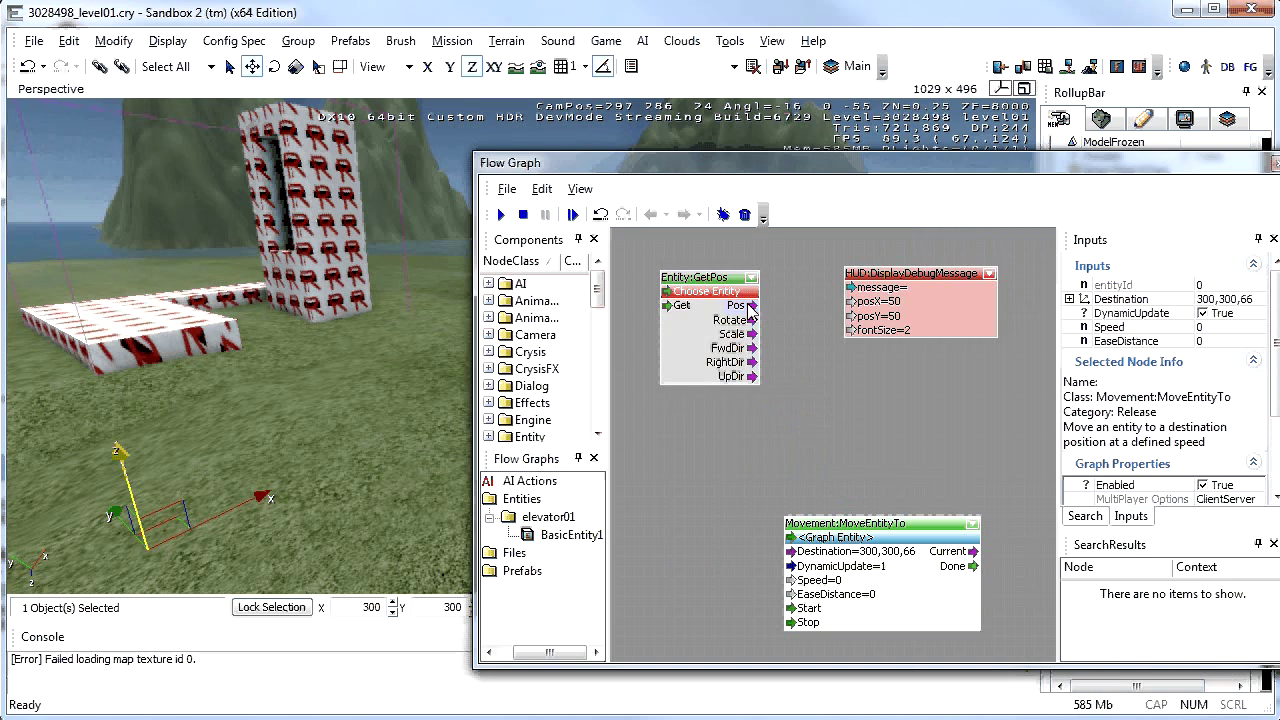
Step: Assign the graph entity to the GetPos node and link its Pos output to the debug message node's message input
right_click(696, 295)
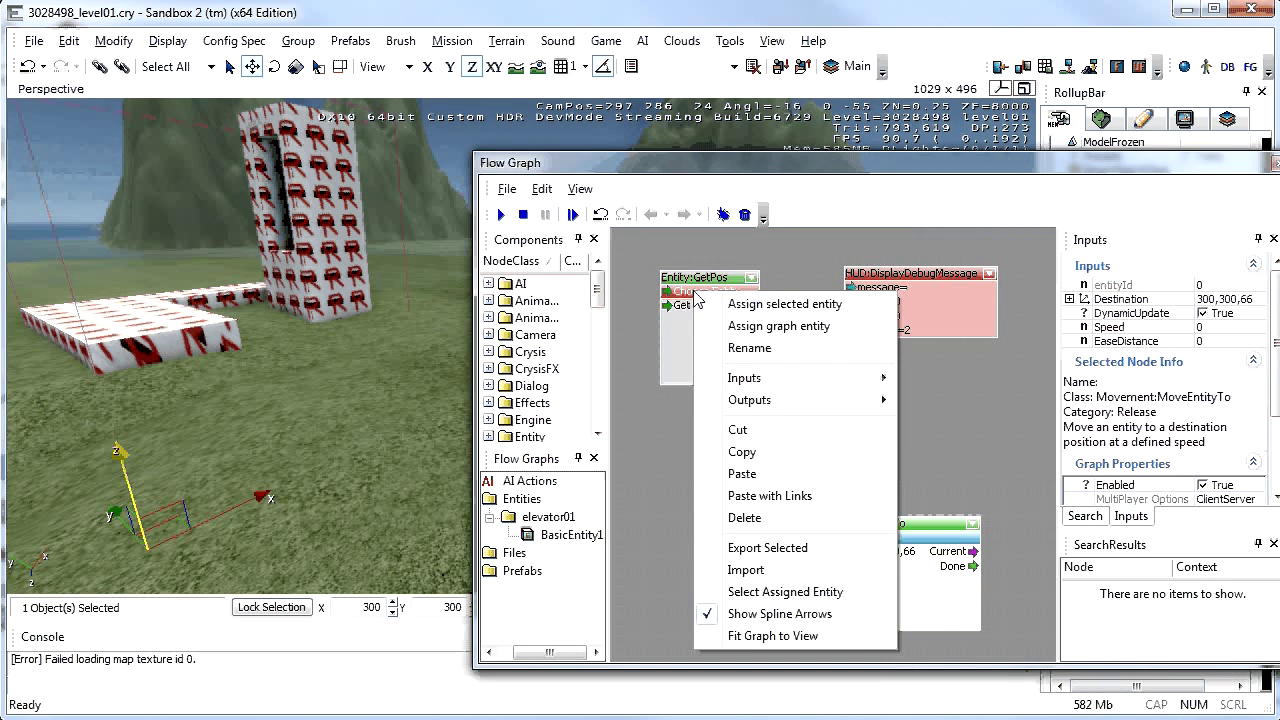
click(756, 327)
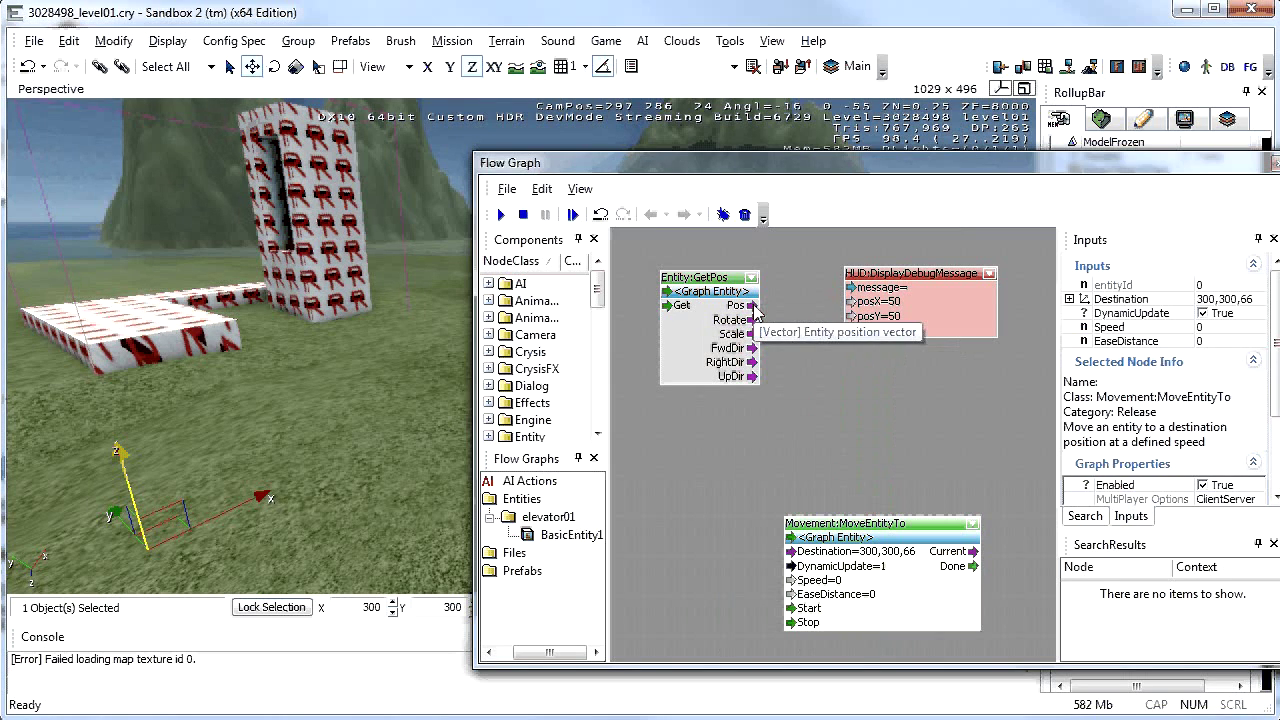
drag(757, 306, 852, 289)
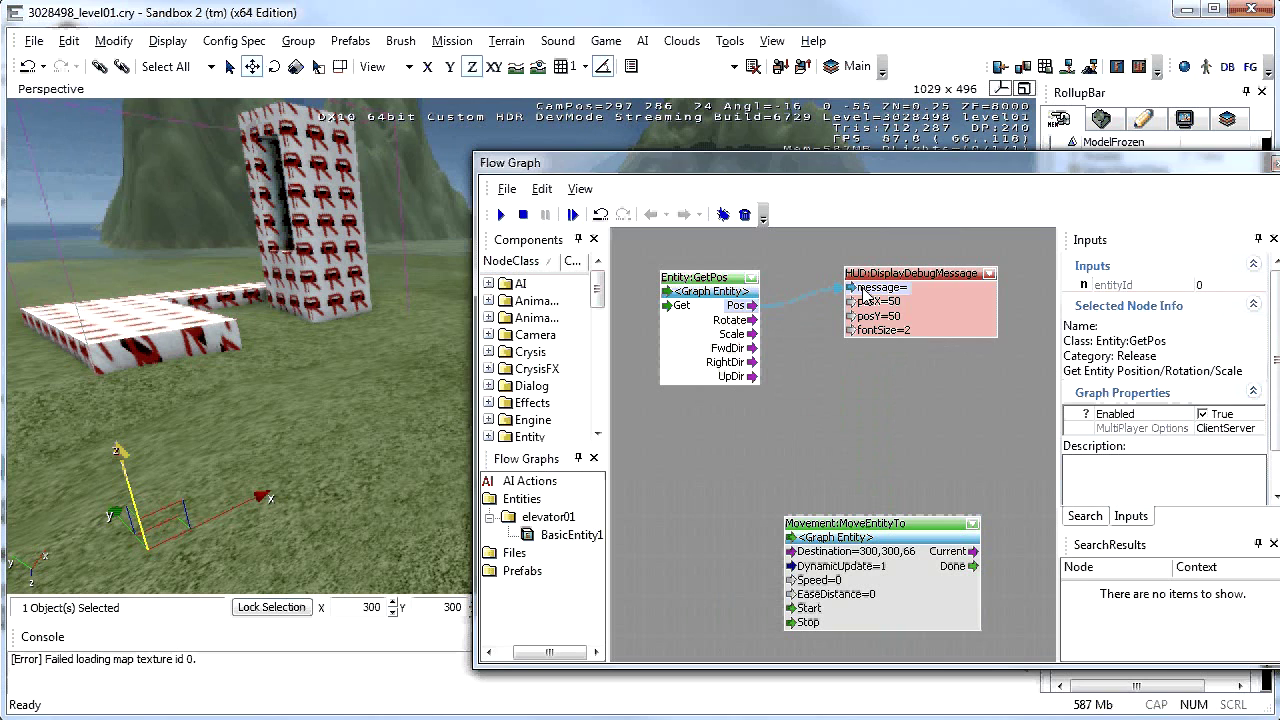
click(862, 291)
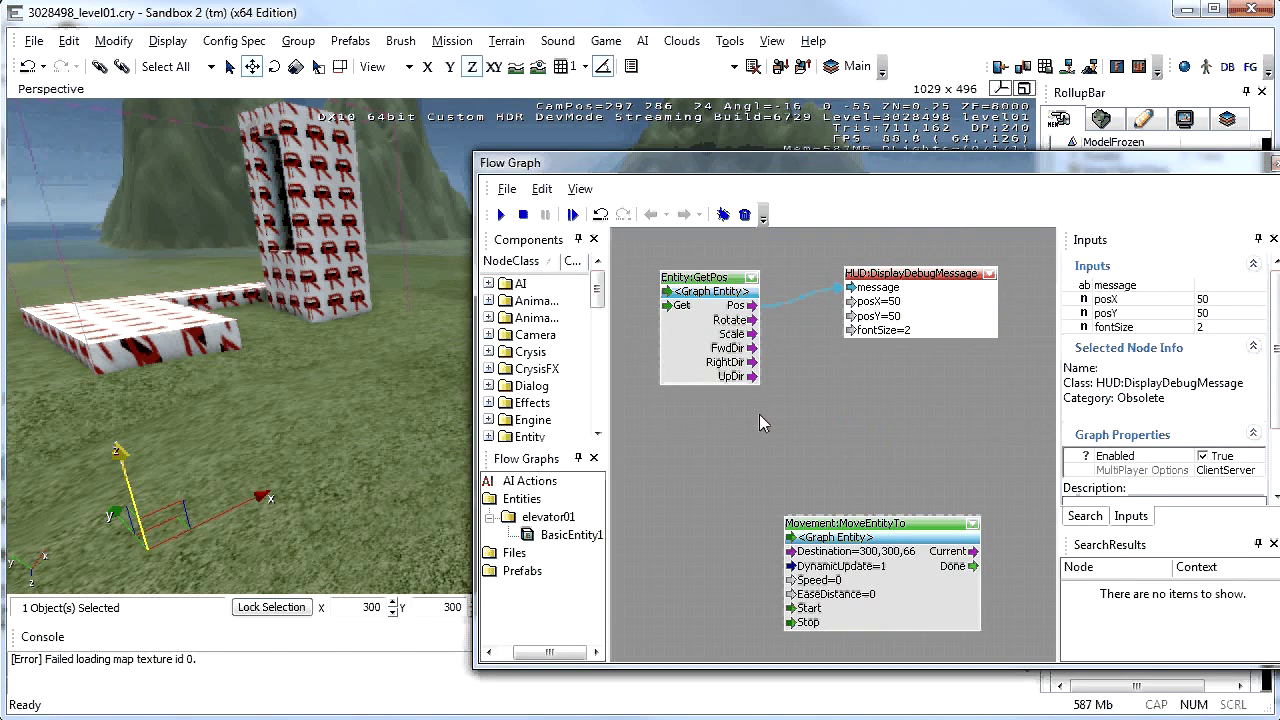
Step: Remove the link between the GetPos node's Pos output and the debug message's message input, and reconnect them
right_click(808, 306)
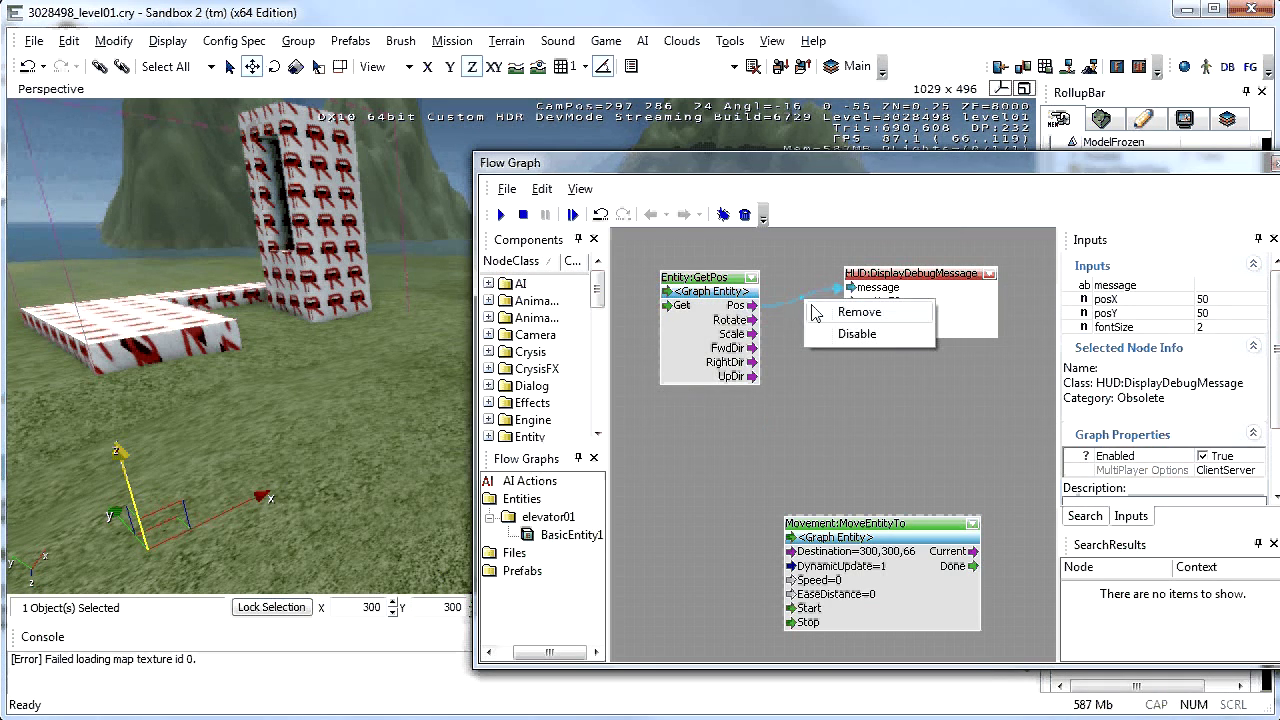
click(815, 313)
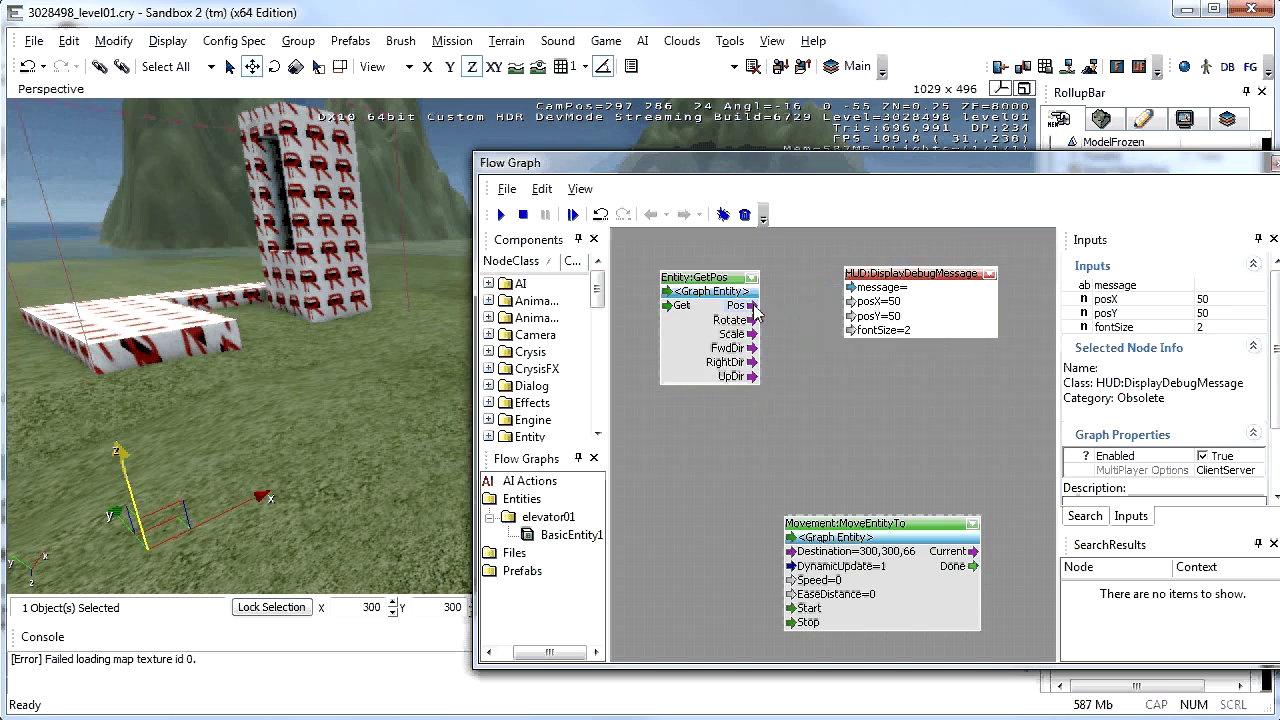
drag(755, 308, 850, 288)
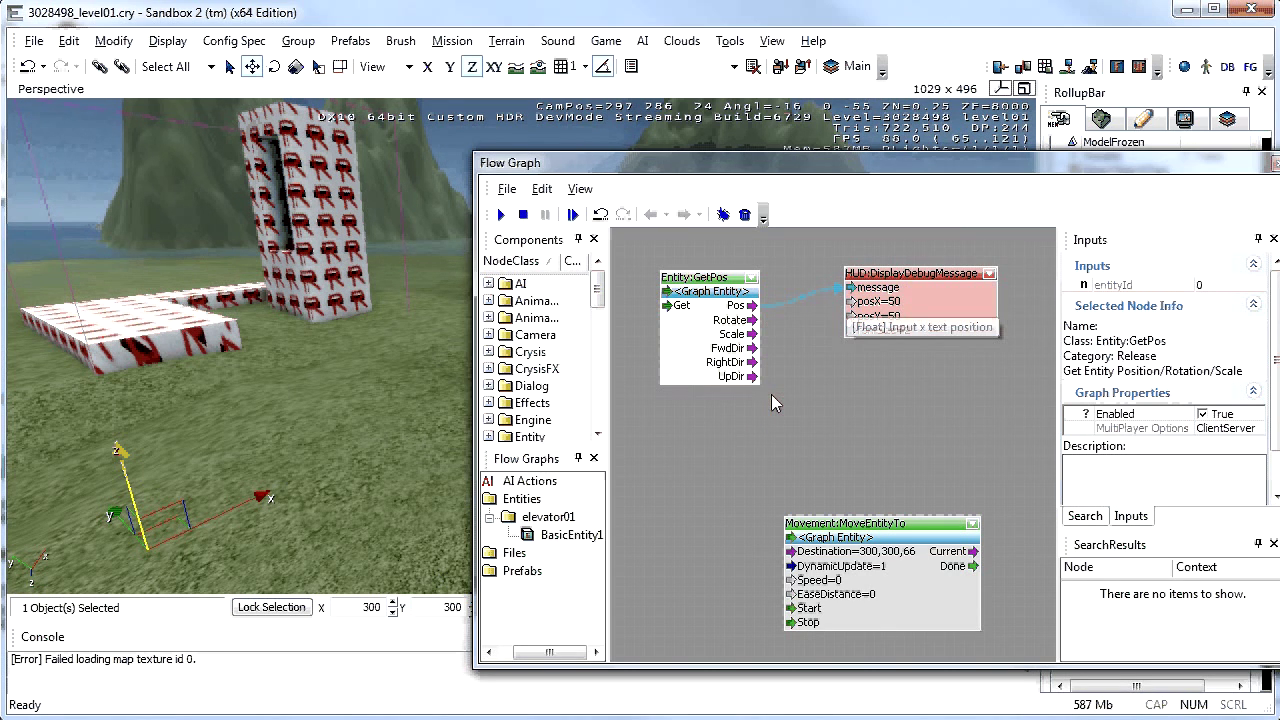
Step: Add an Input:Key node beside the Entity:GetPos node and link its Pressed output to the Get input
right_drag(771, 394, 861, 424)
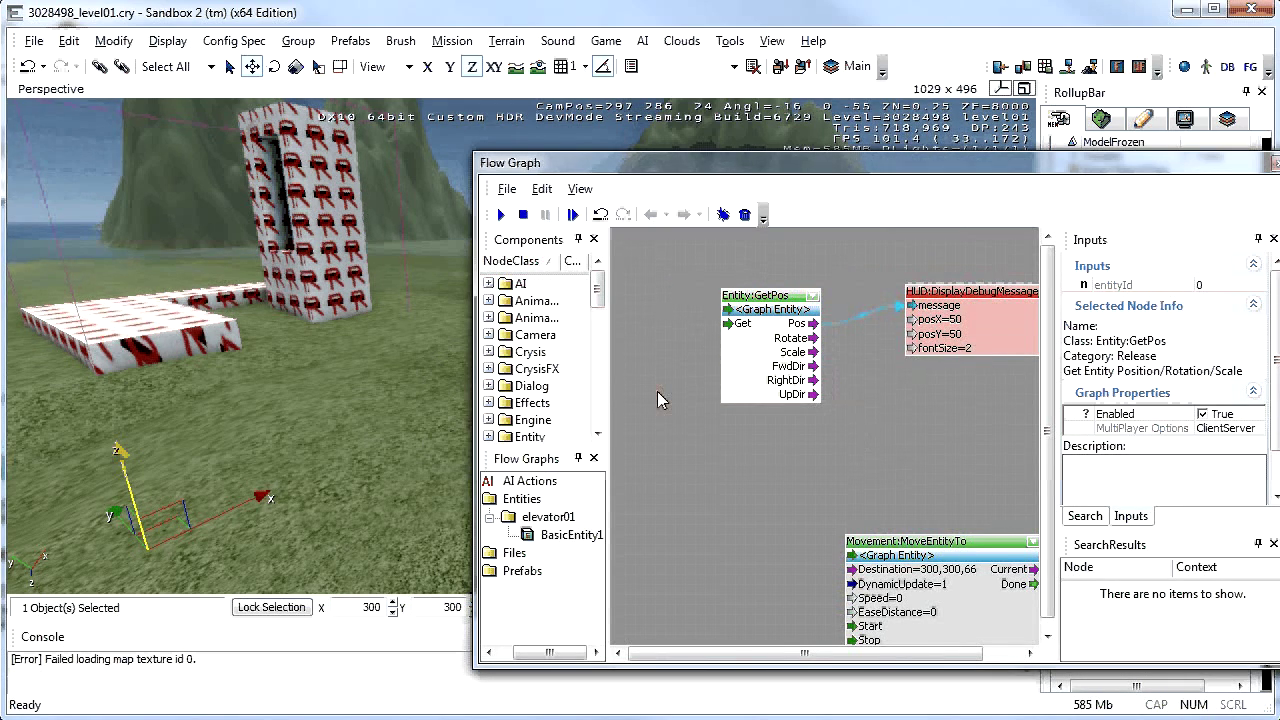
right_drag(657, 391, 898, 464)
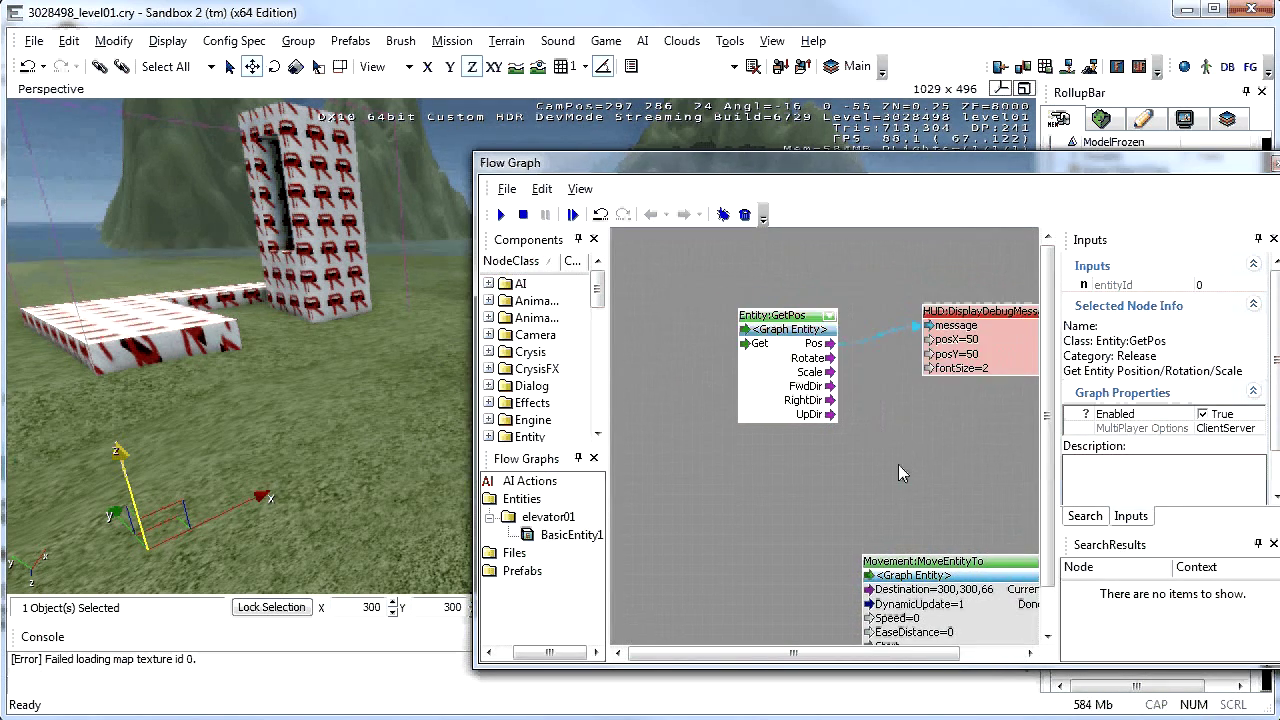
scroll(898, 464, down, 1)
scroll(871, 439, down, 1)
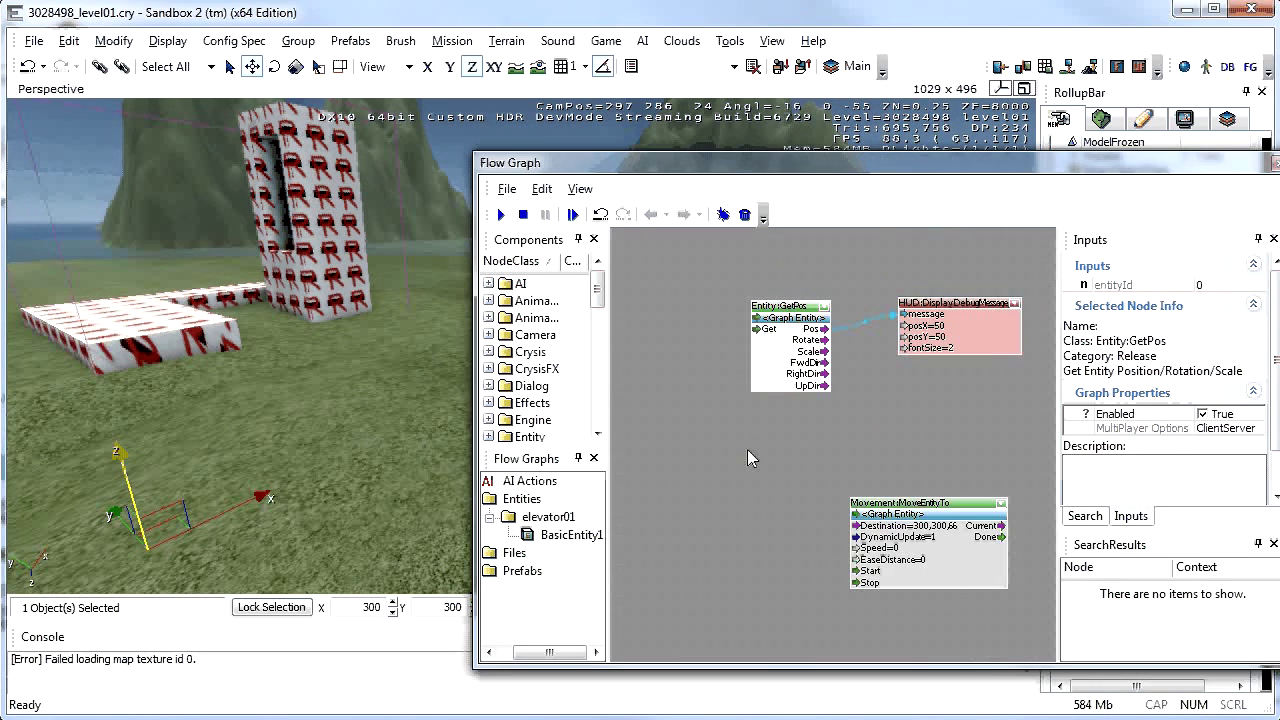
right_drag(747, 449, 717, 419)
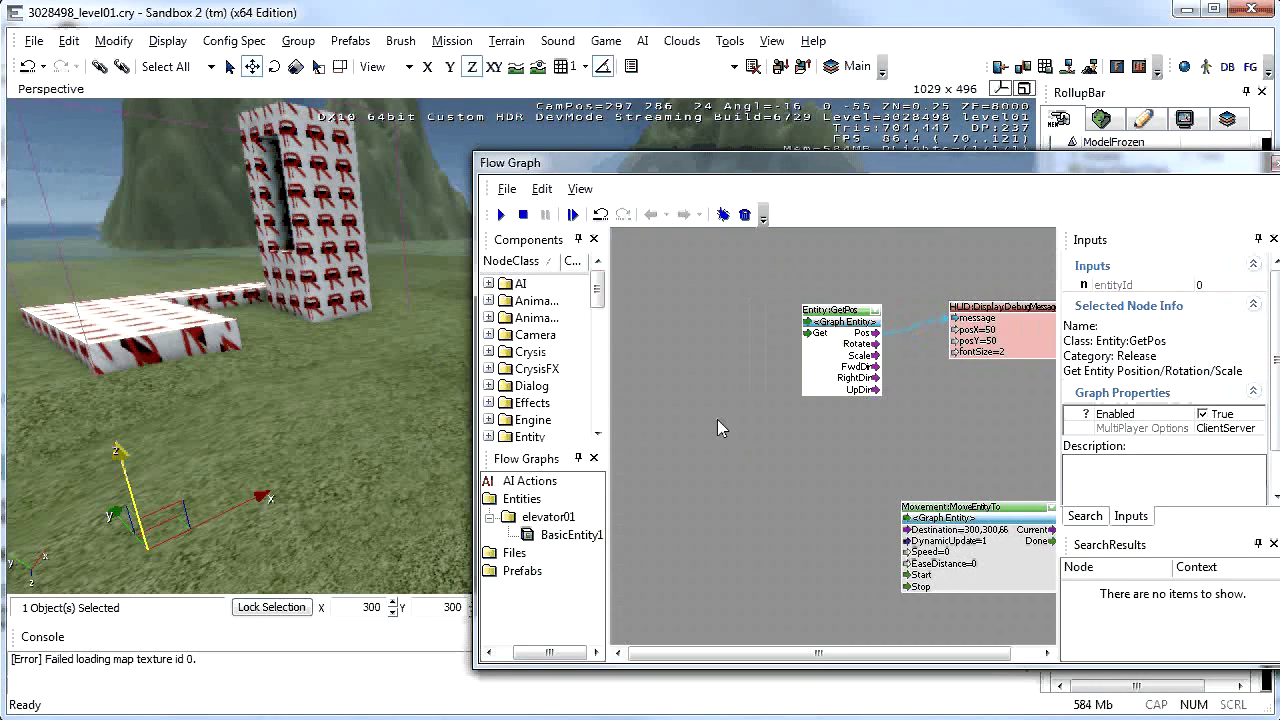
right_click(650, 320)
mouse_move(708, 328)
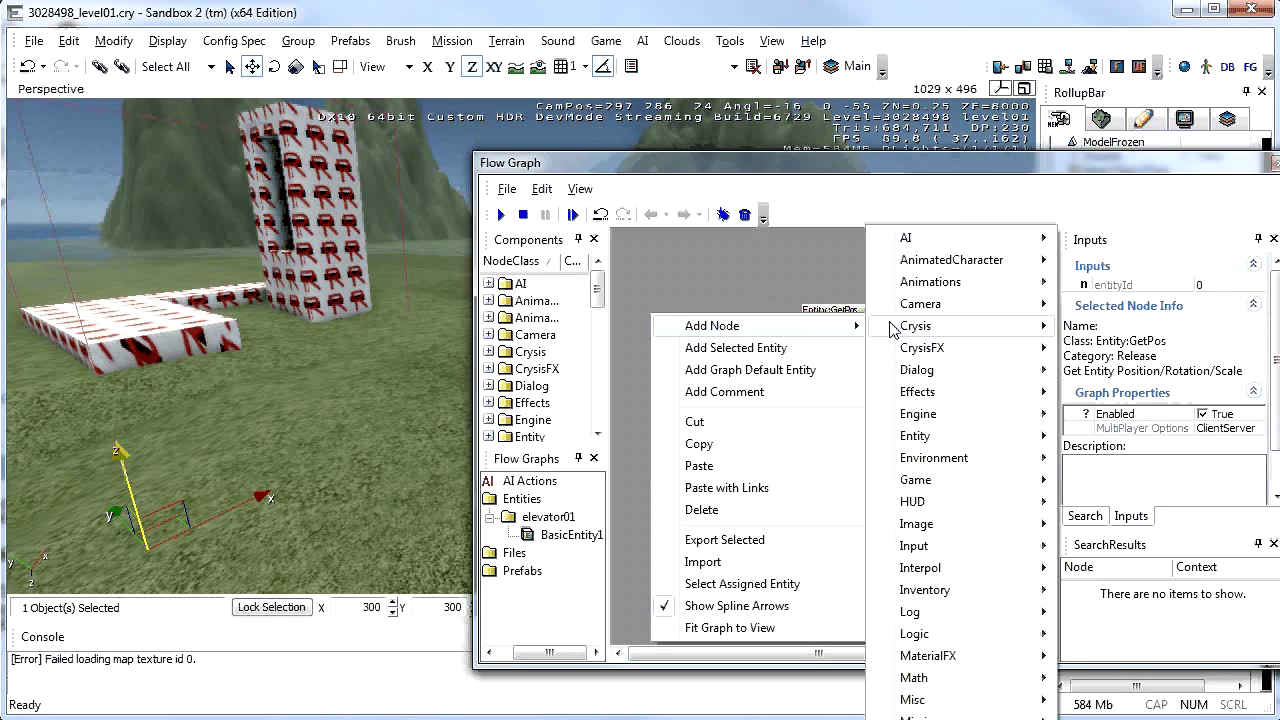
mouse_move(935, 545)
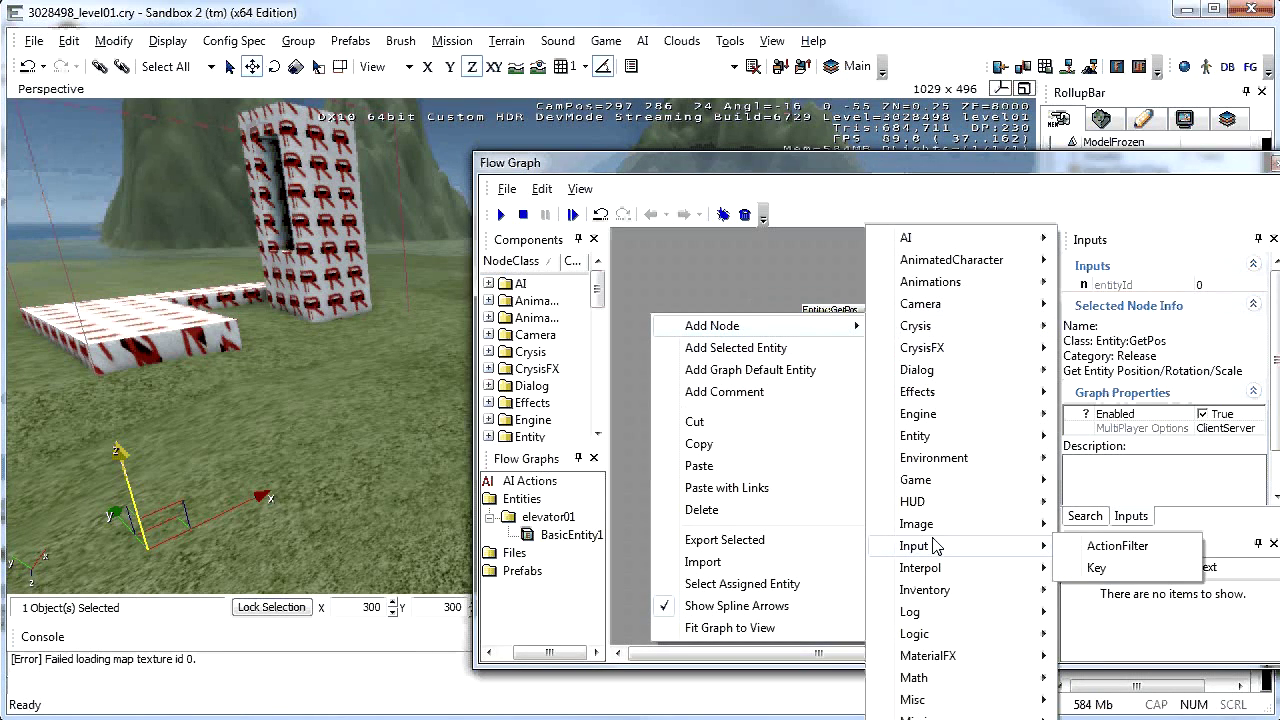
click(1097, 569)
drag(735, 322, 818, 340)
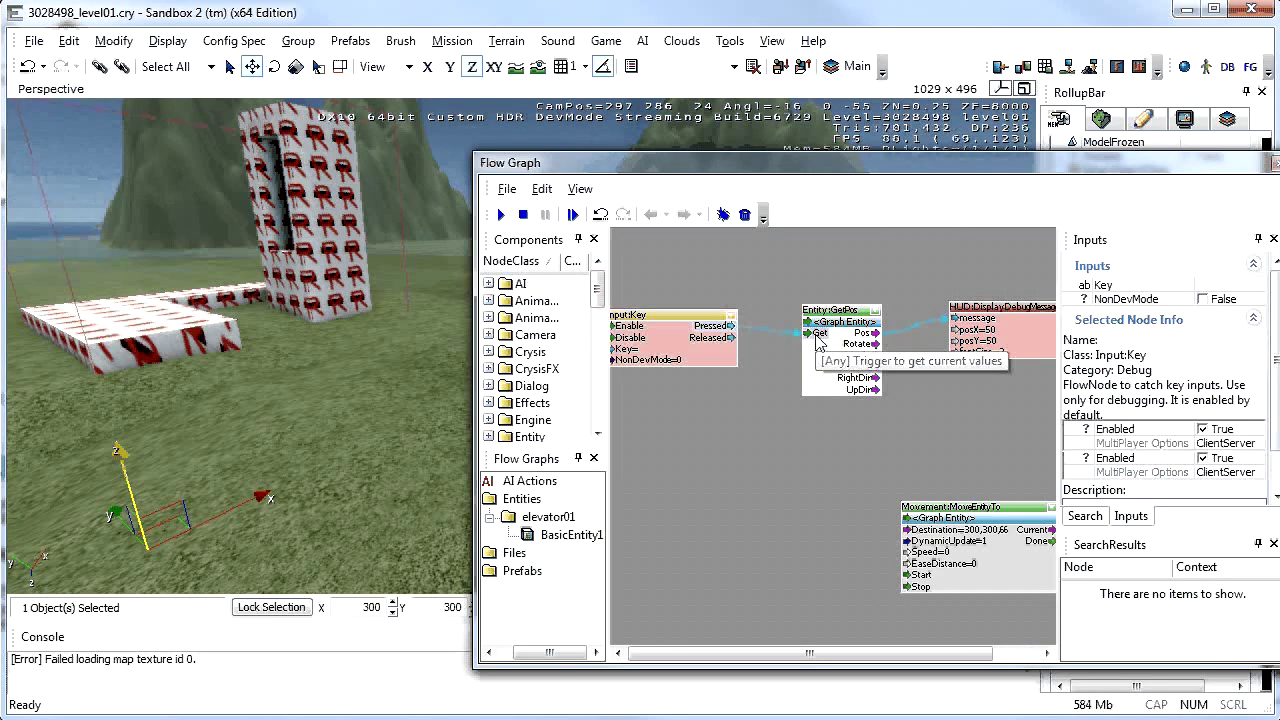
click(818, 340)
Step: Set the Key value of the Input:Key node linked to GetPos to l
right_drag(717, 438, 752, 428)
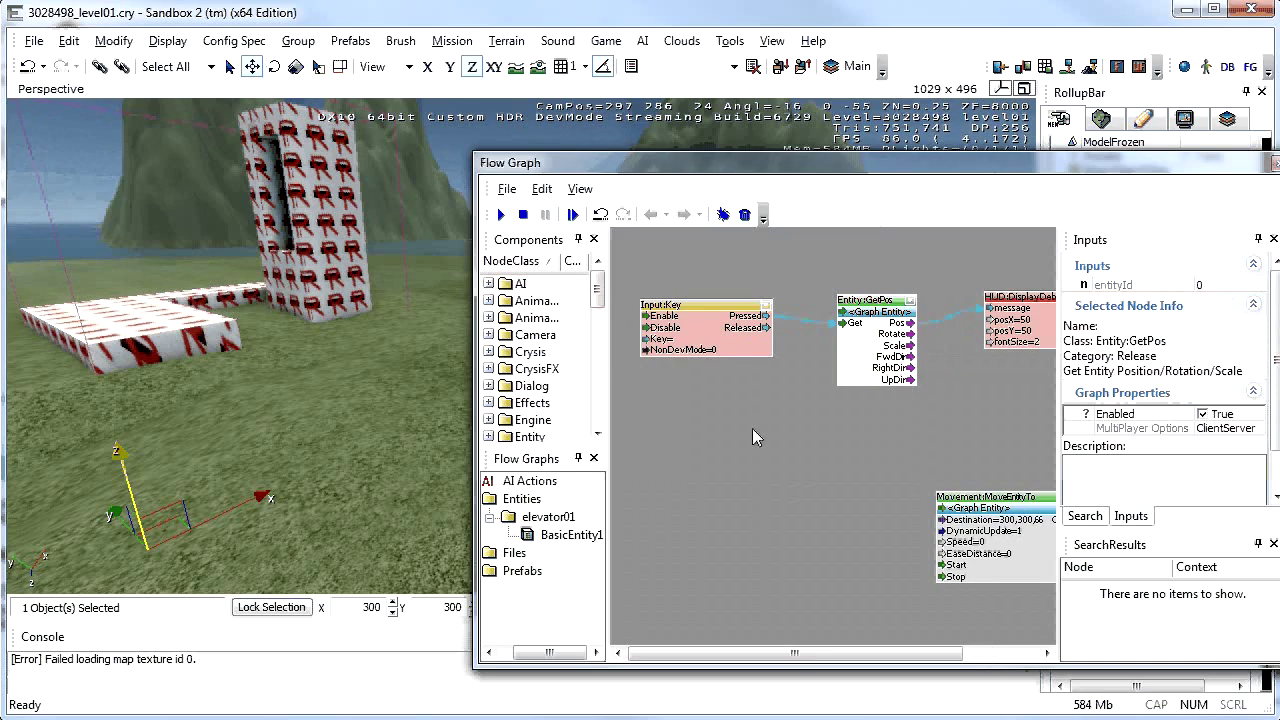
click(705, 313)
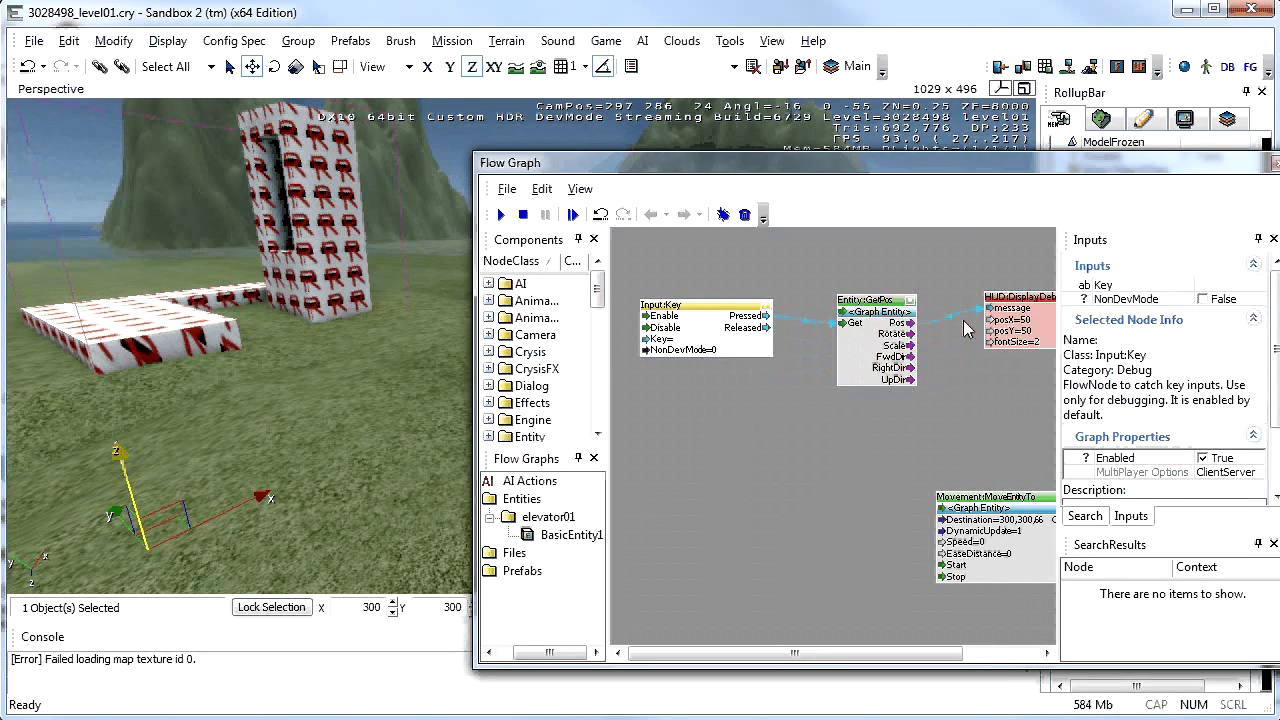
click(1218, 288)
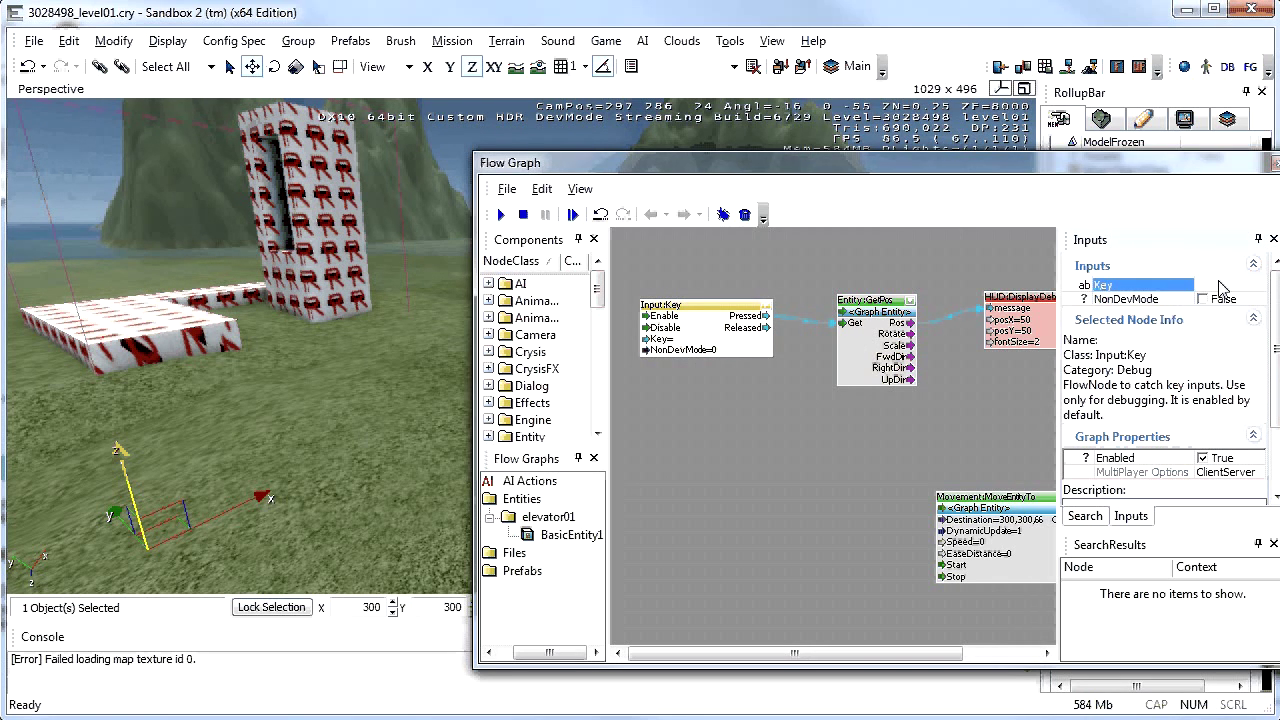
click(981, 416)
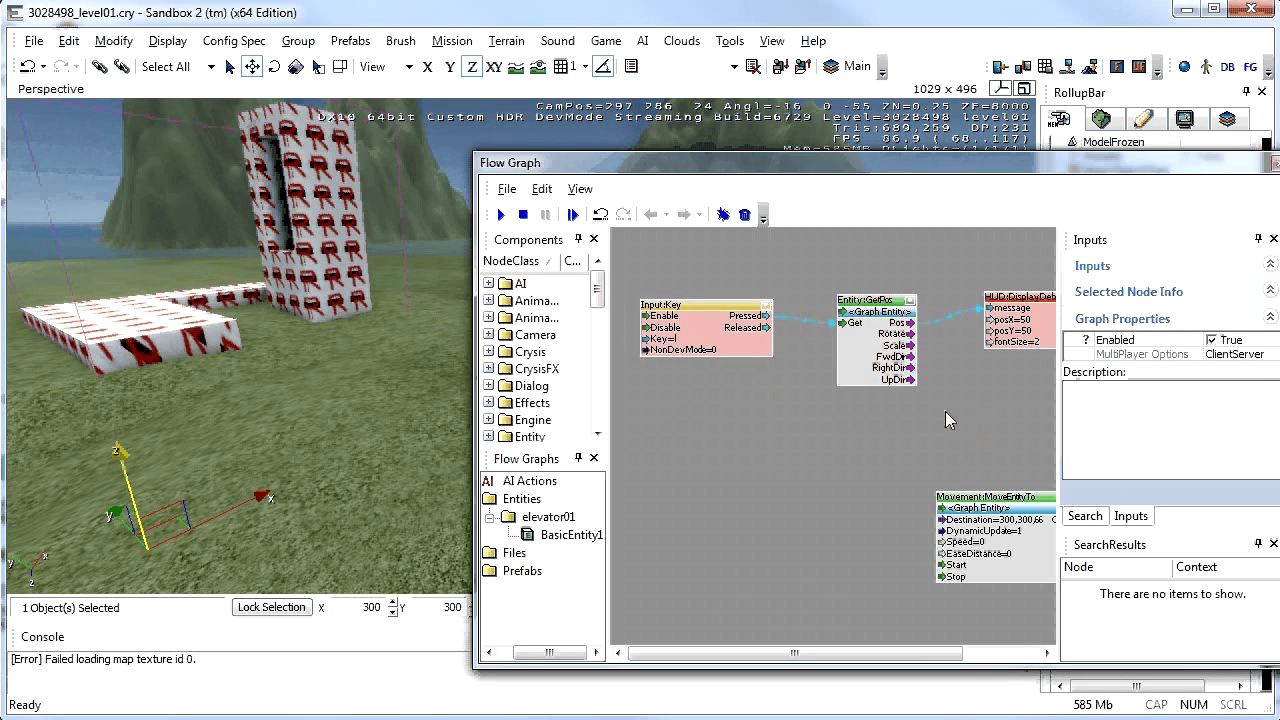
Step: Test the debug message in game mode by triggering it with the l key, and return to editing
right_drag(962, 419, 905, 422)
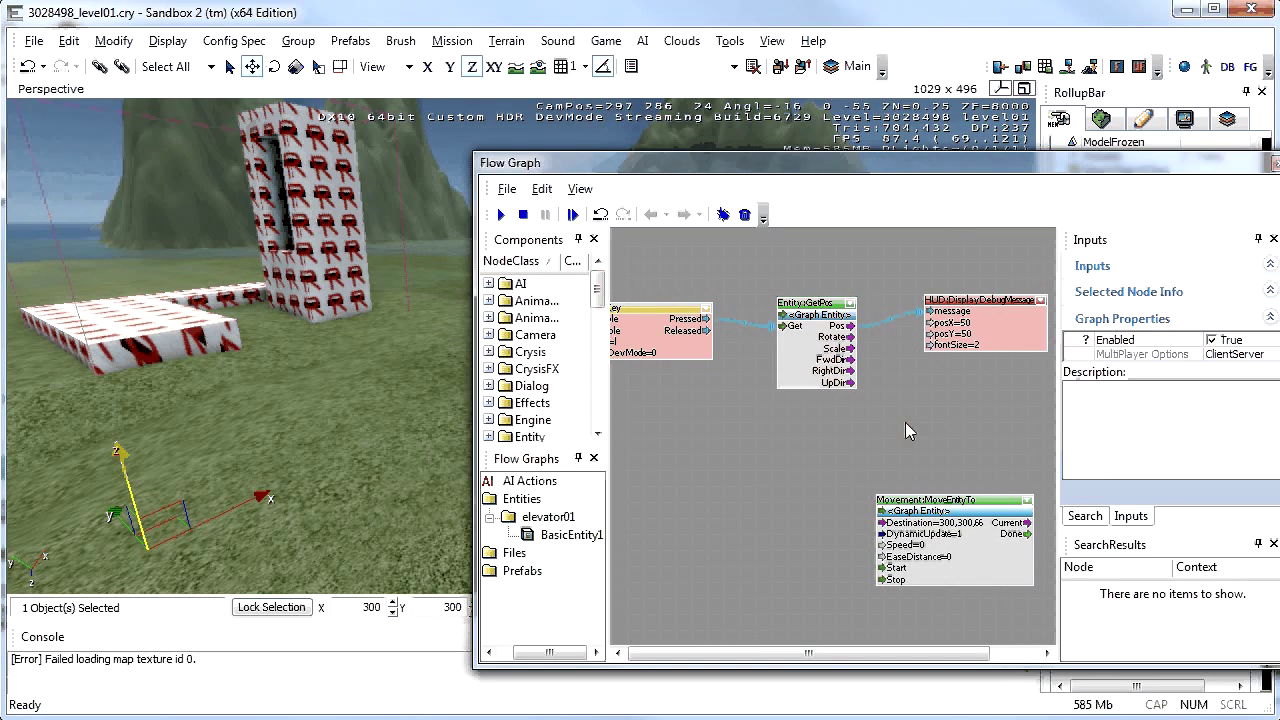
right_drag(348, 438, 348, 434)
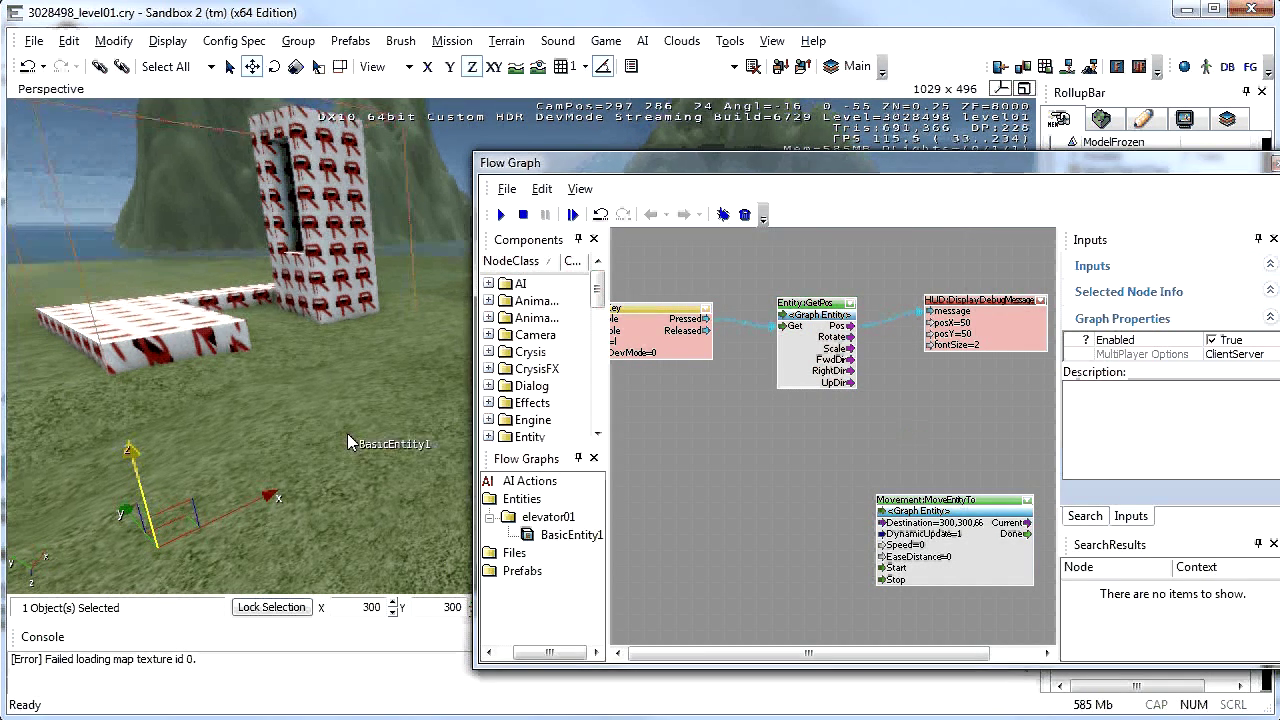
key(ctrl+g)
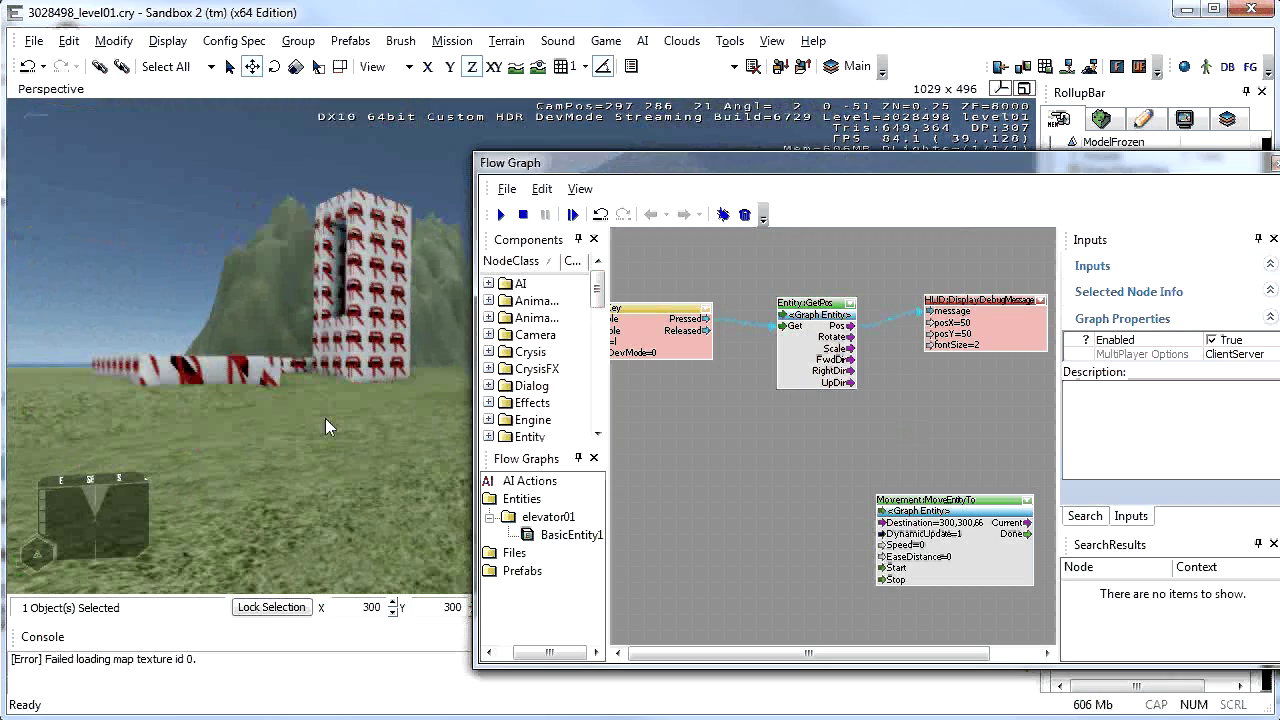
key(l)
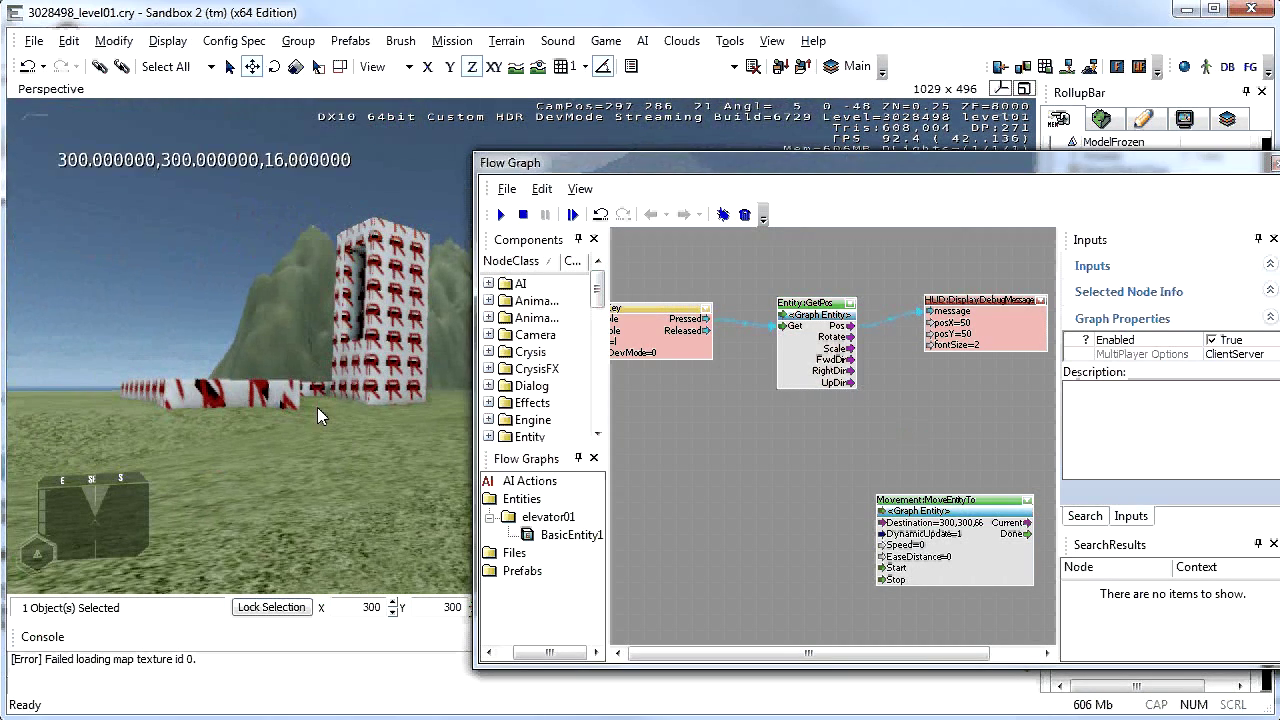
right_drag(317, 407, 313, 385)
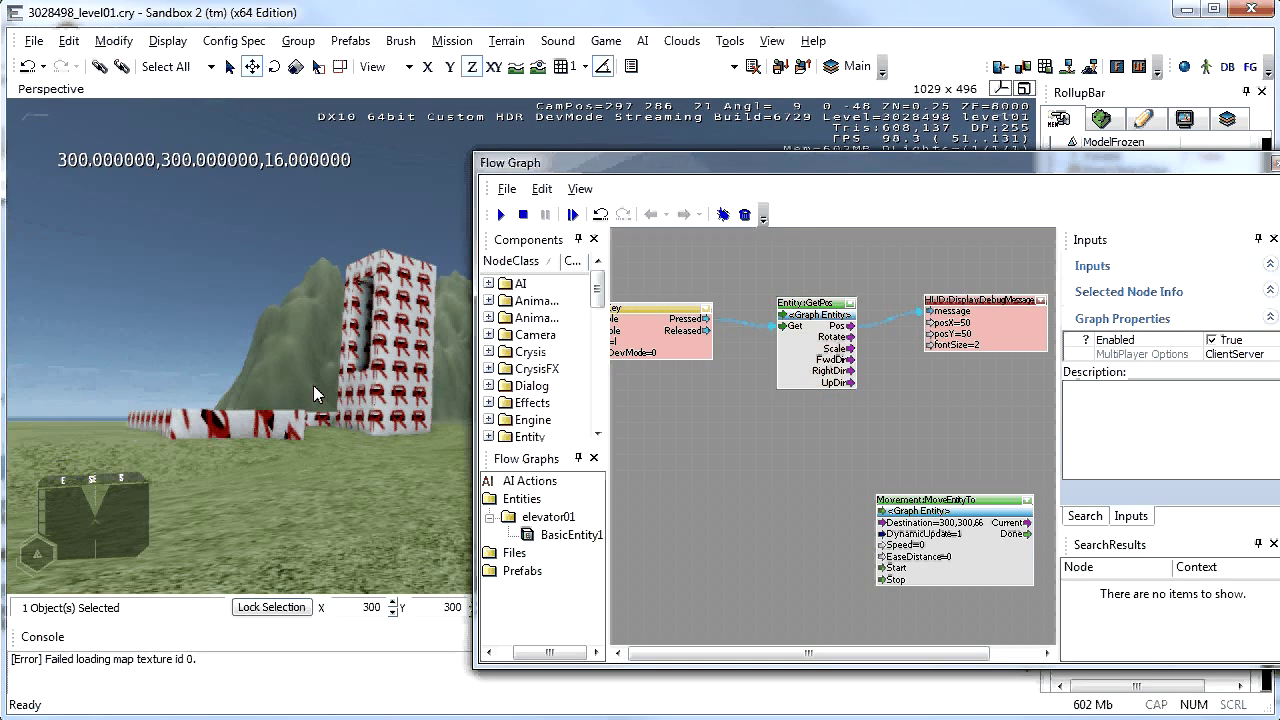
key(Escape)
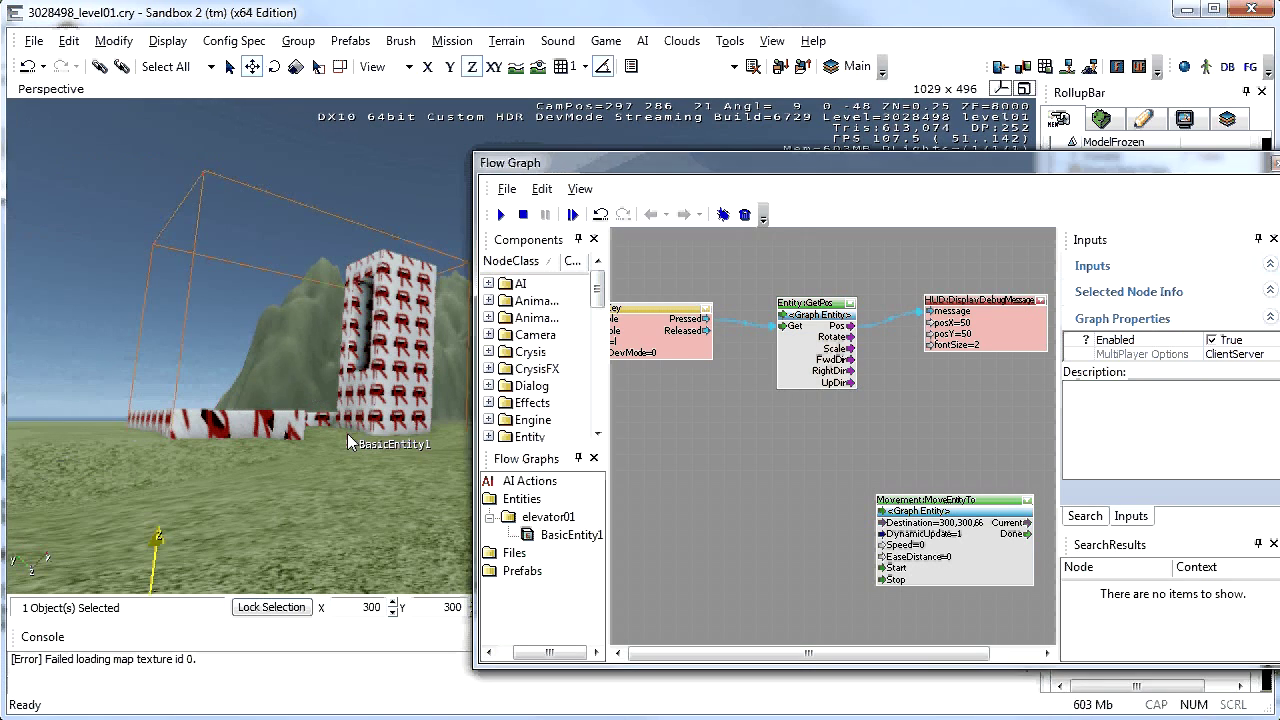
Step: Duplicate the Input:Key node beside the MoveEntityTo node and link the copy's Pressed output to the Start input
click(347, 433)
scroll(802, 446, down, 1)
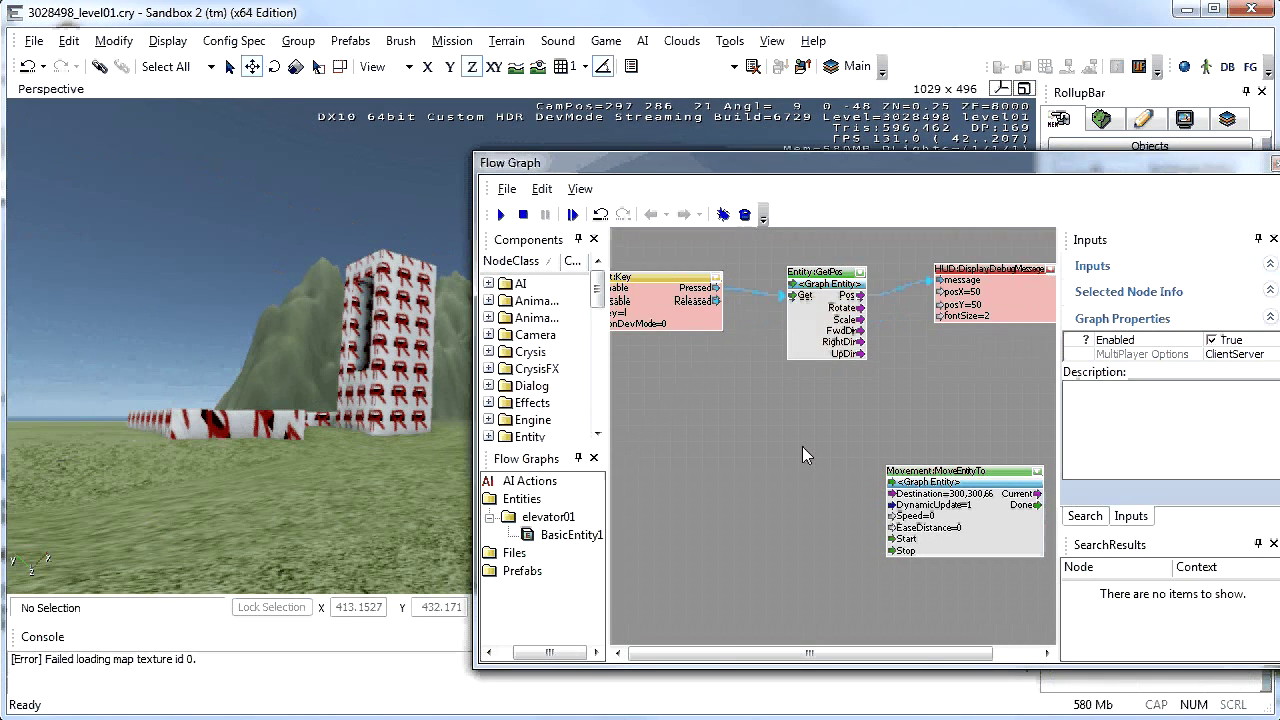
scroll(802, 446, down, 1)
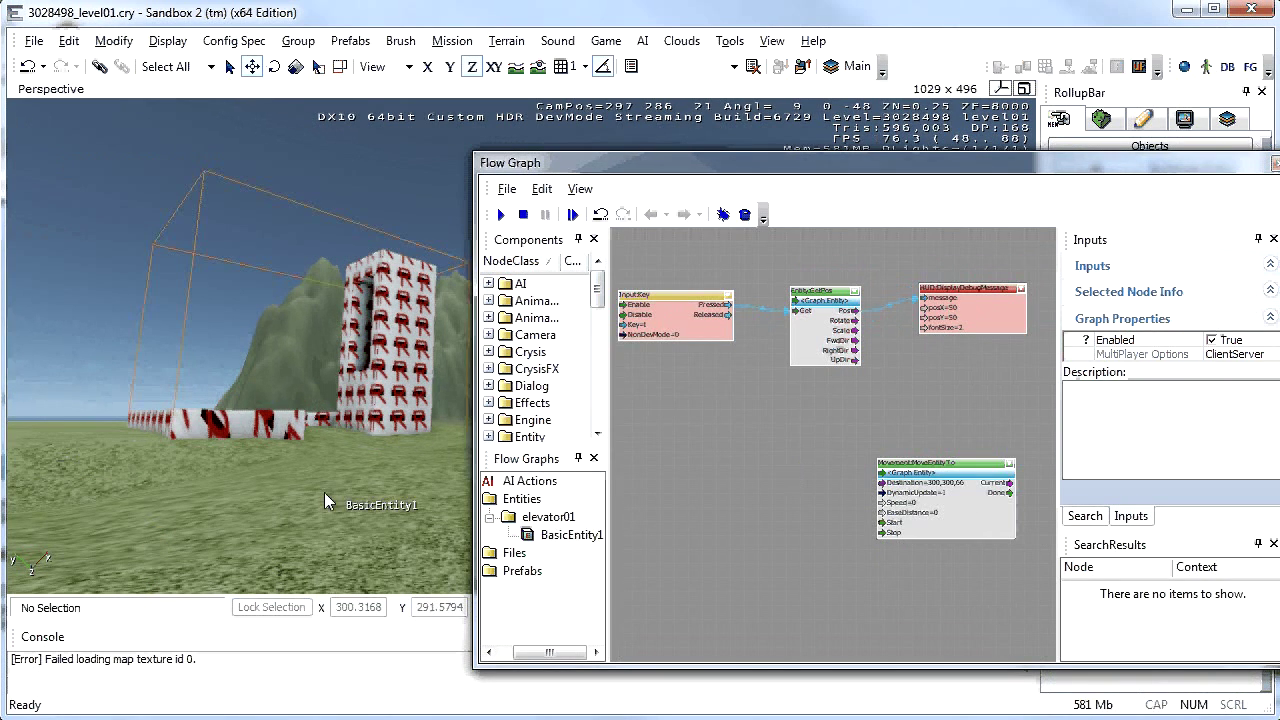
right_drag(324, 492, 292, 498)
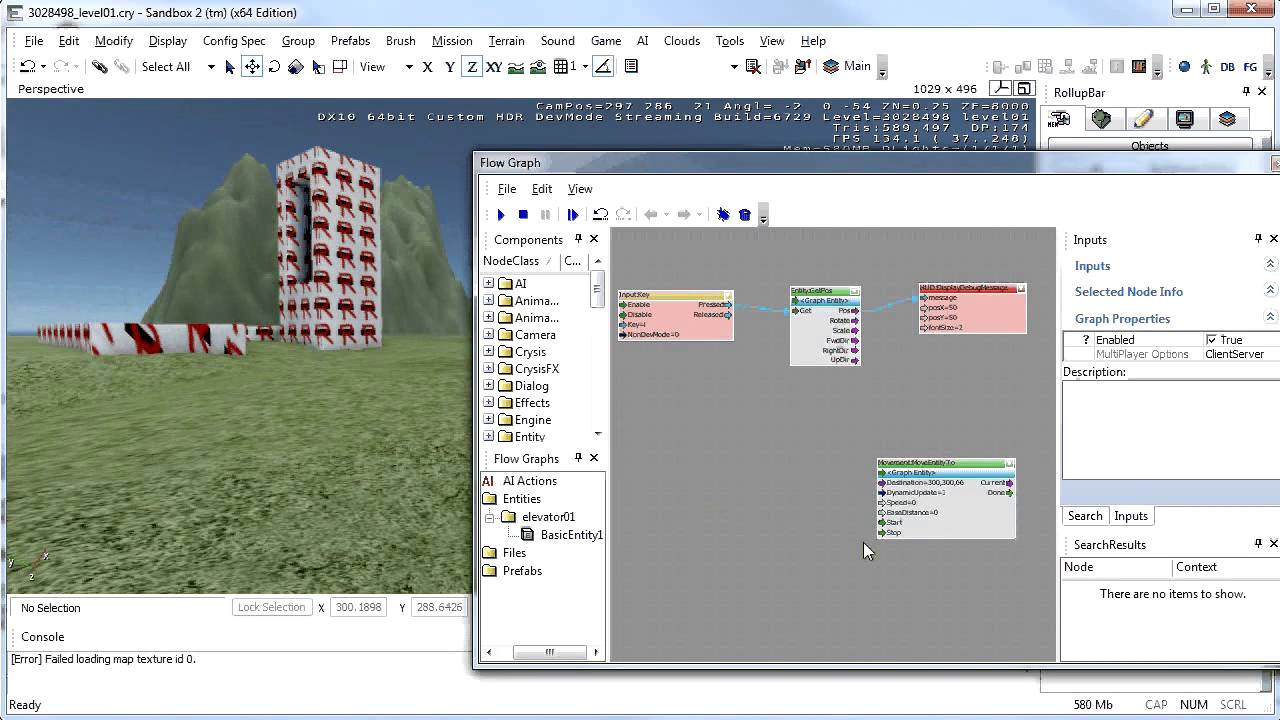
scroll(863, 542, up, 2)
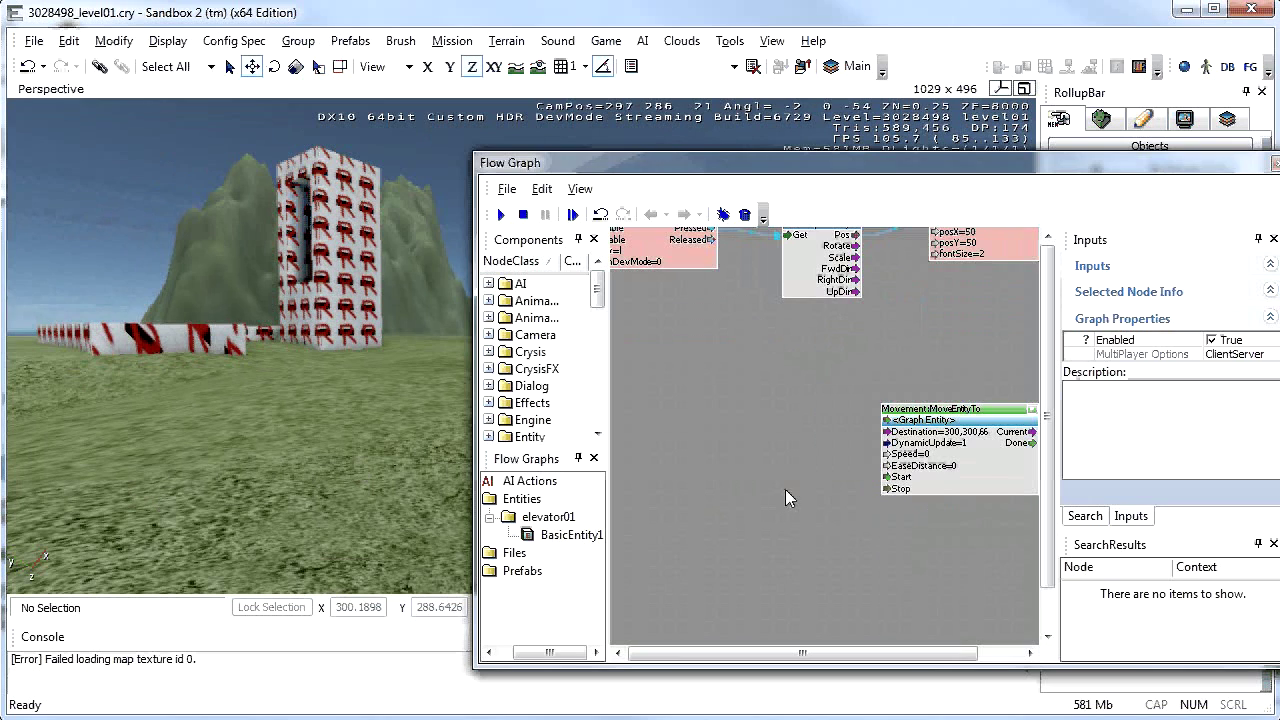
right_drag(785, 489, 814, 522)
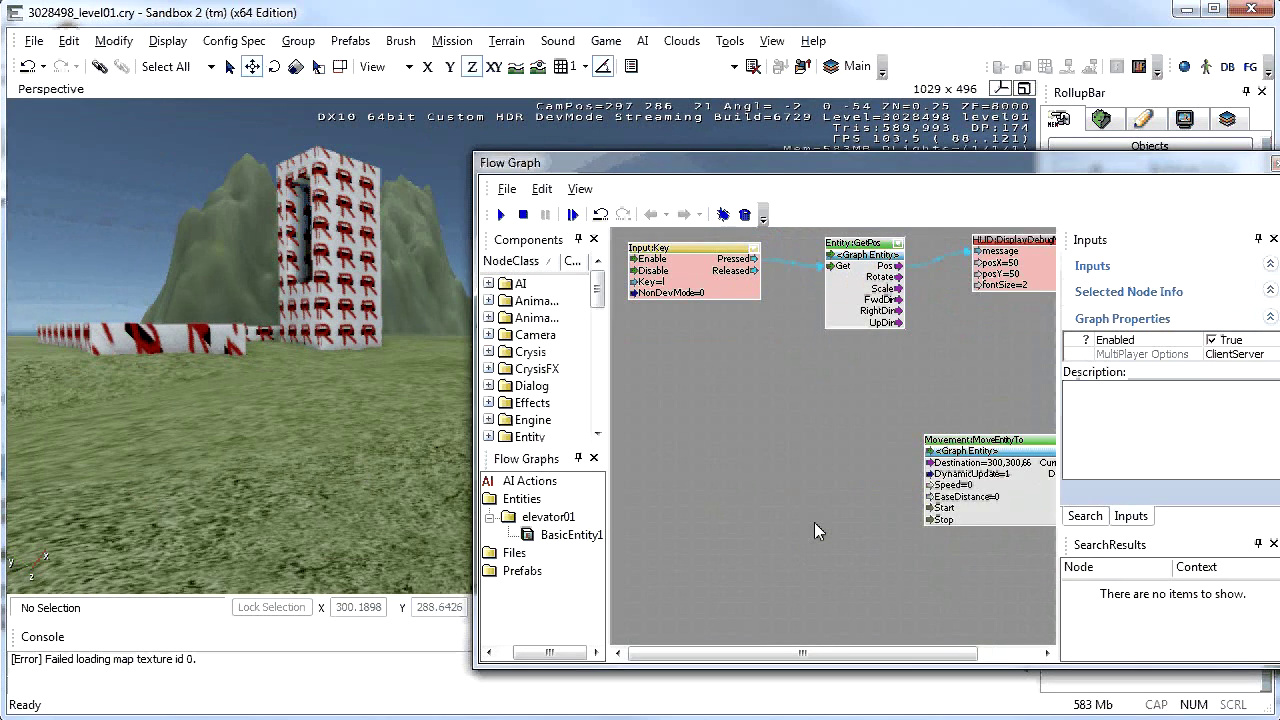
click(693, 237)
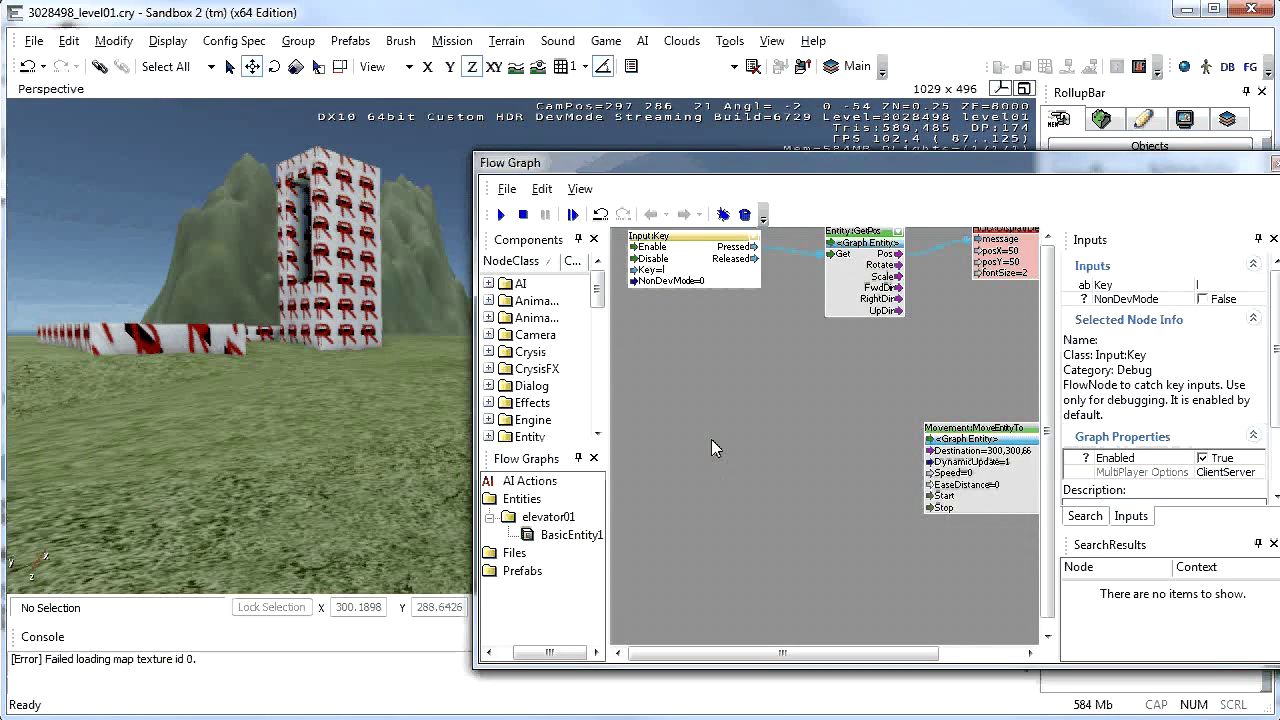
click(712, 438)
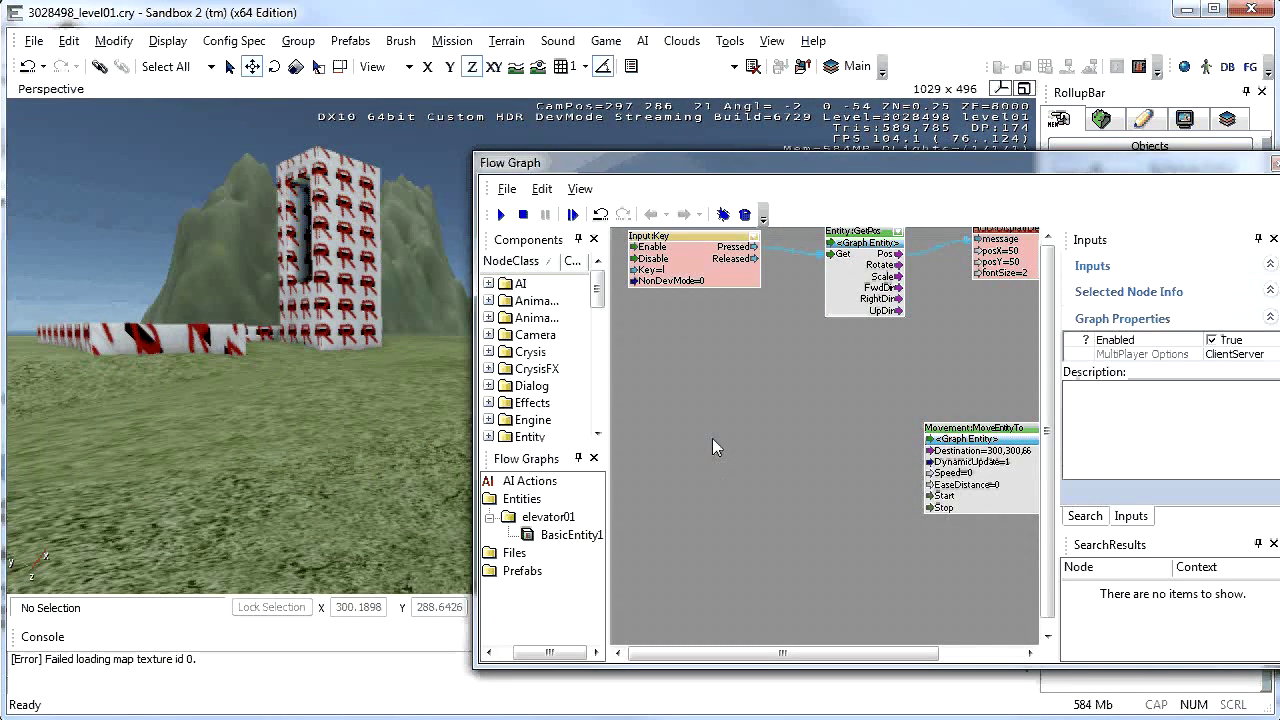
key(ctrl+v)
drag(713, 443, 697, 461)
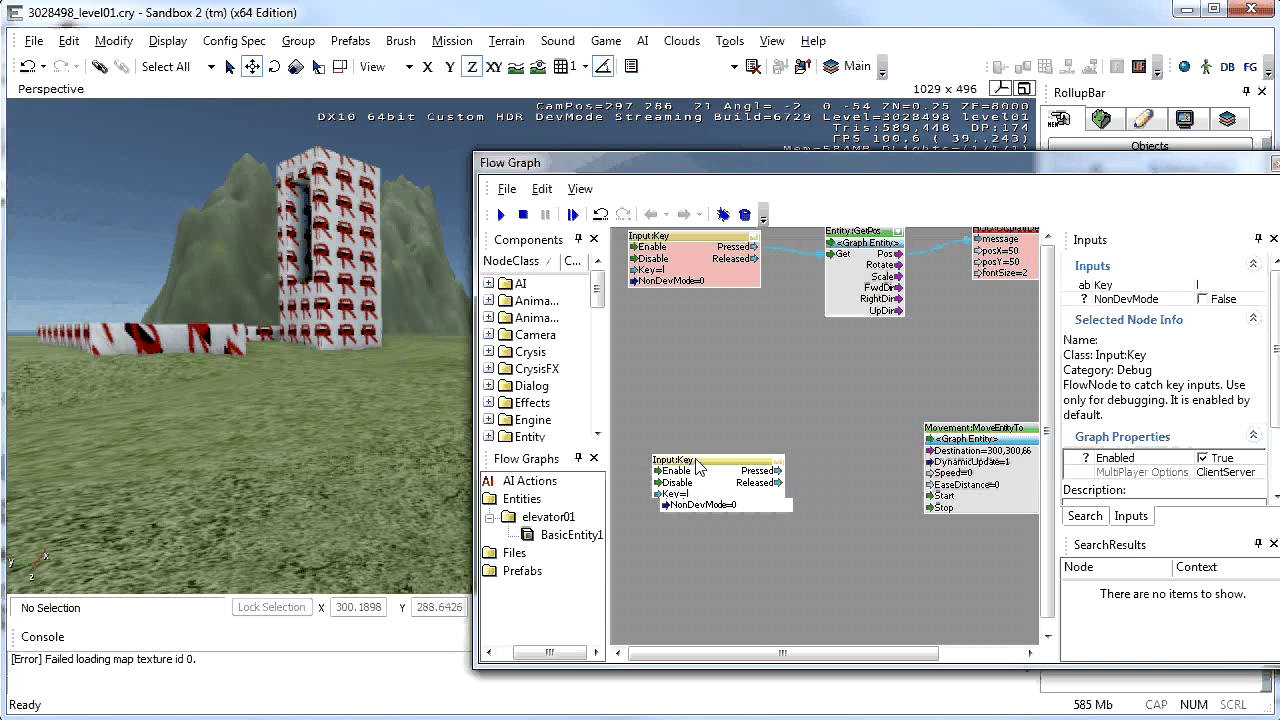
drag(779, 470, 933, 496)
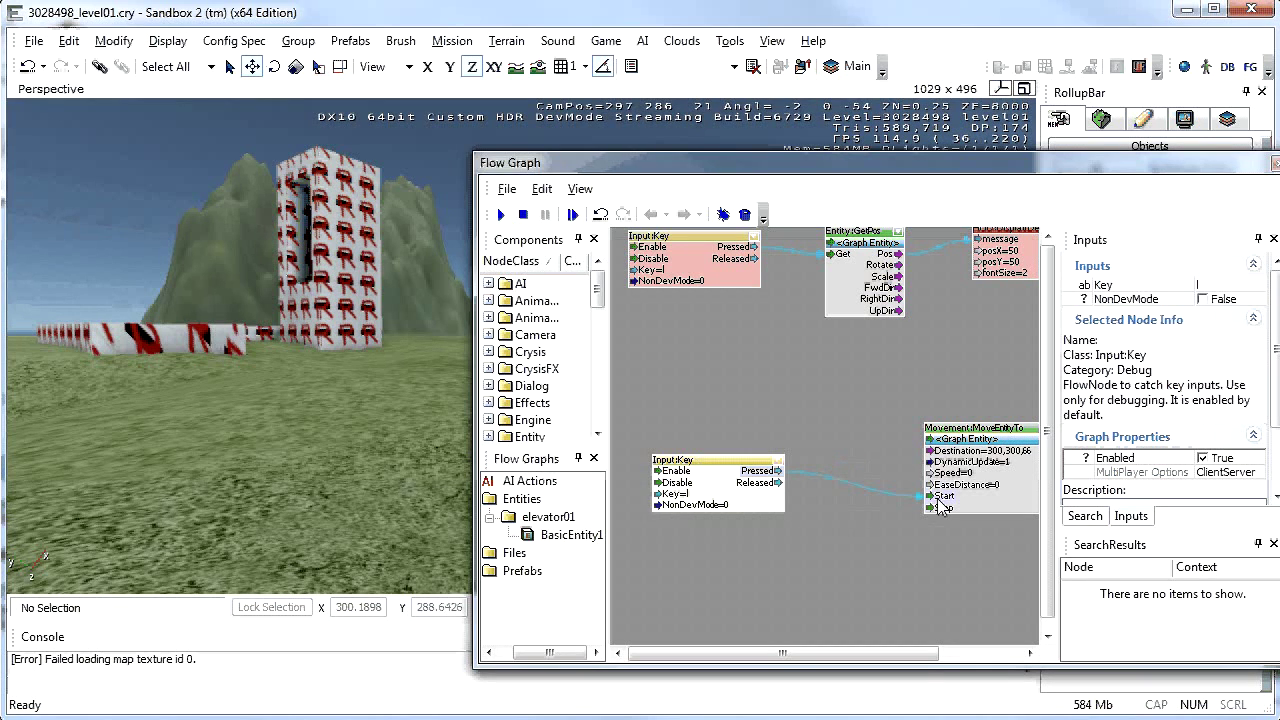
Step: Set the Key value of the Input:Key node linked to MoveEntityTo to p
right_drag(830, 554, 805, 527)
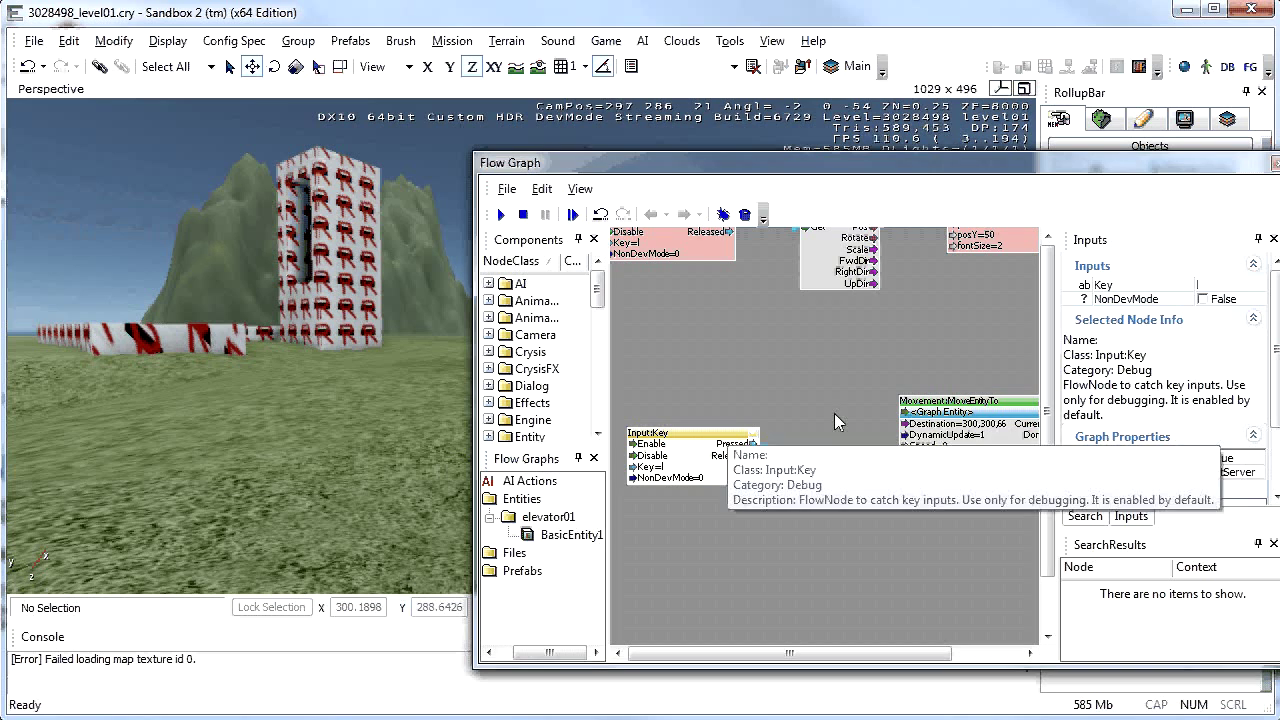
click(1226, 286)
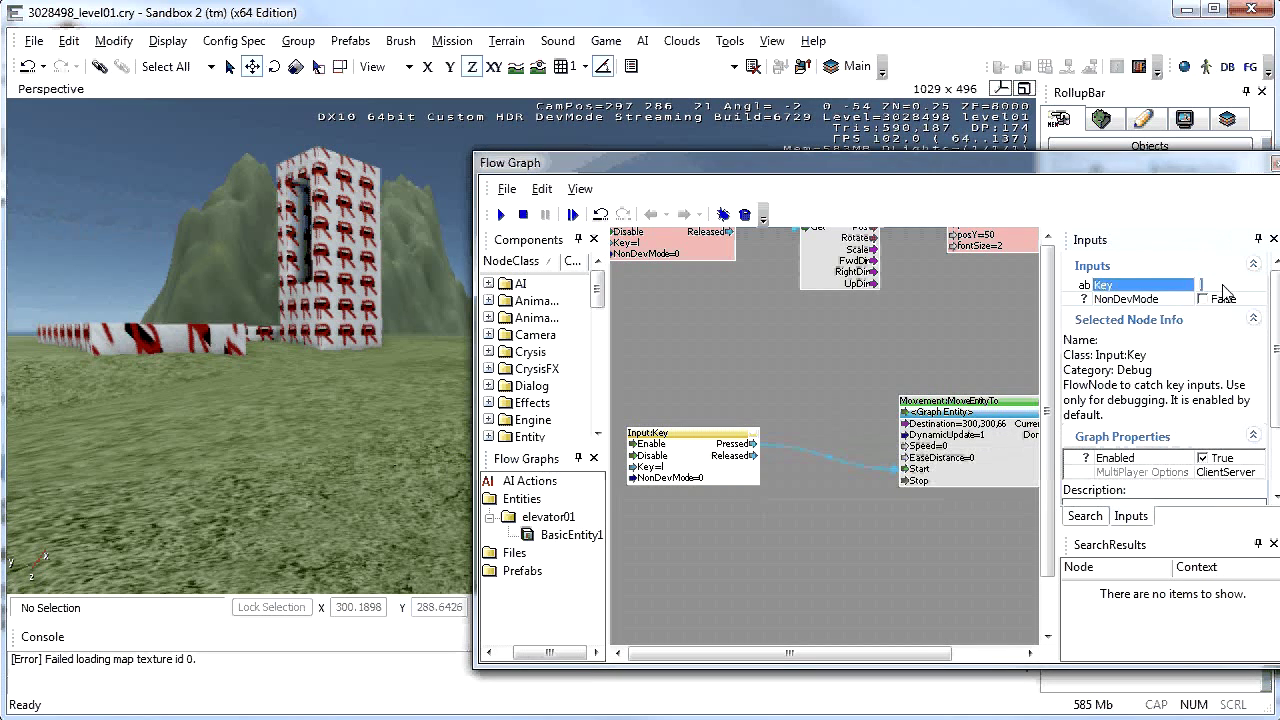
text(p)
click(873, 548)
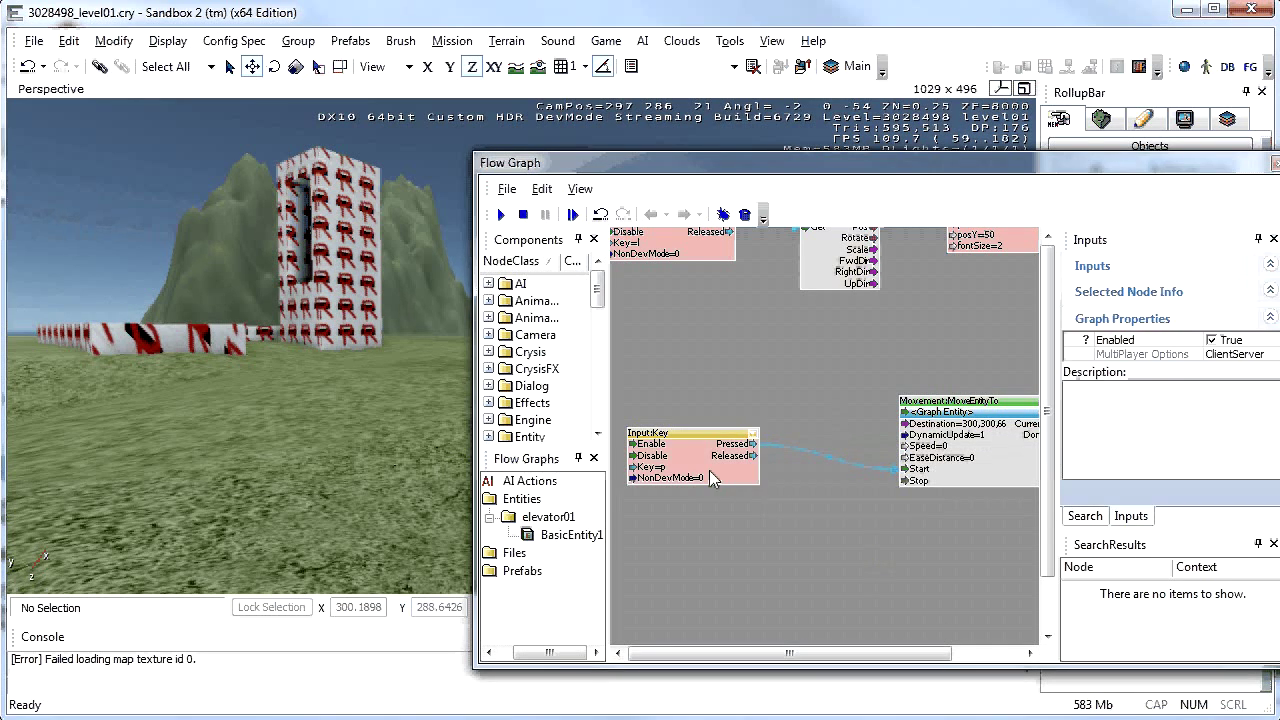
Step: Set the MoveEntityTo node's Speed to 10 and EaseDistance to 4
right_drag(1009, 459, 934, 445)
click(948, 395)
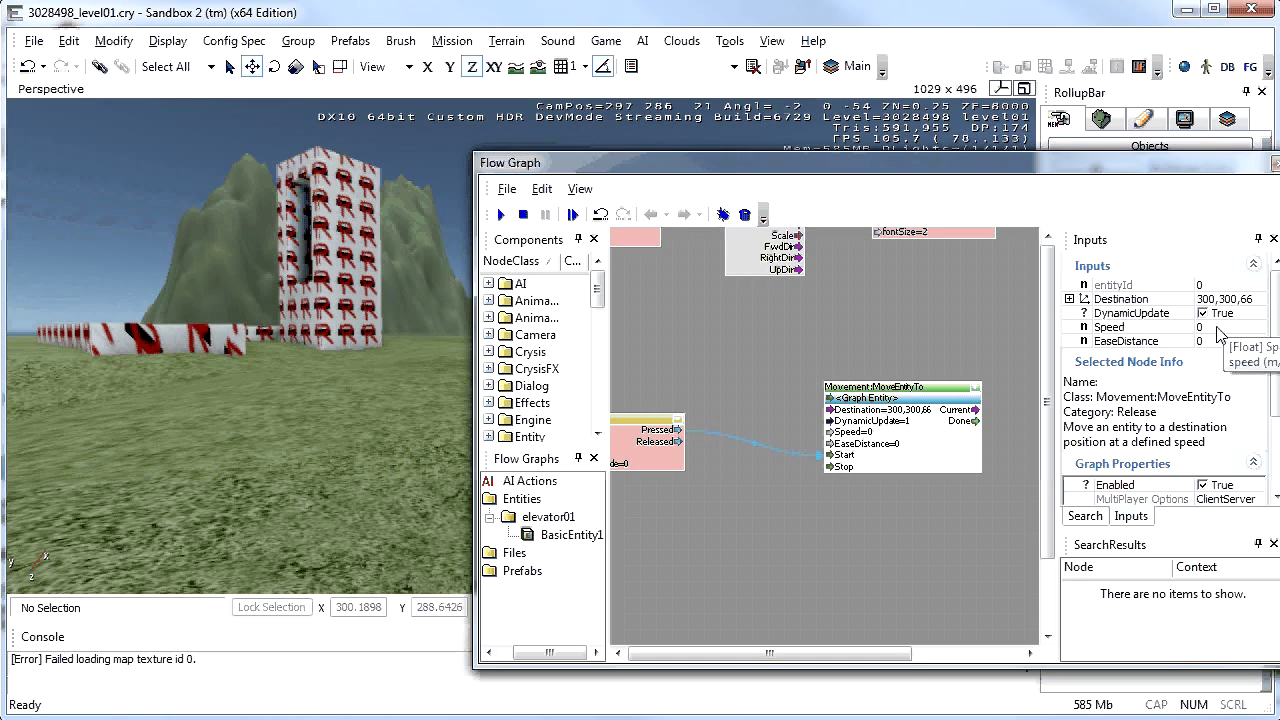
click(1218, 327)
text(10)
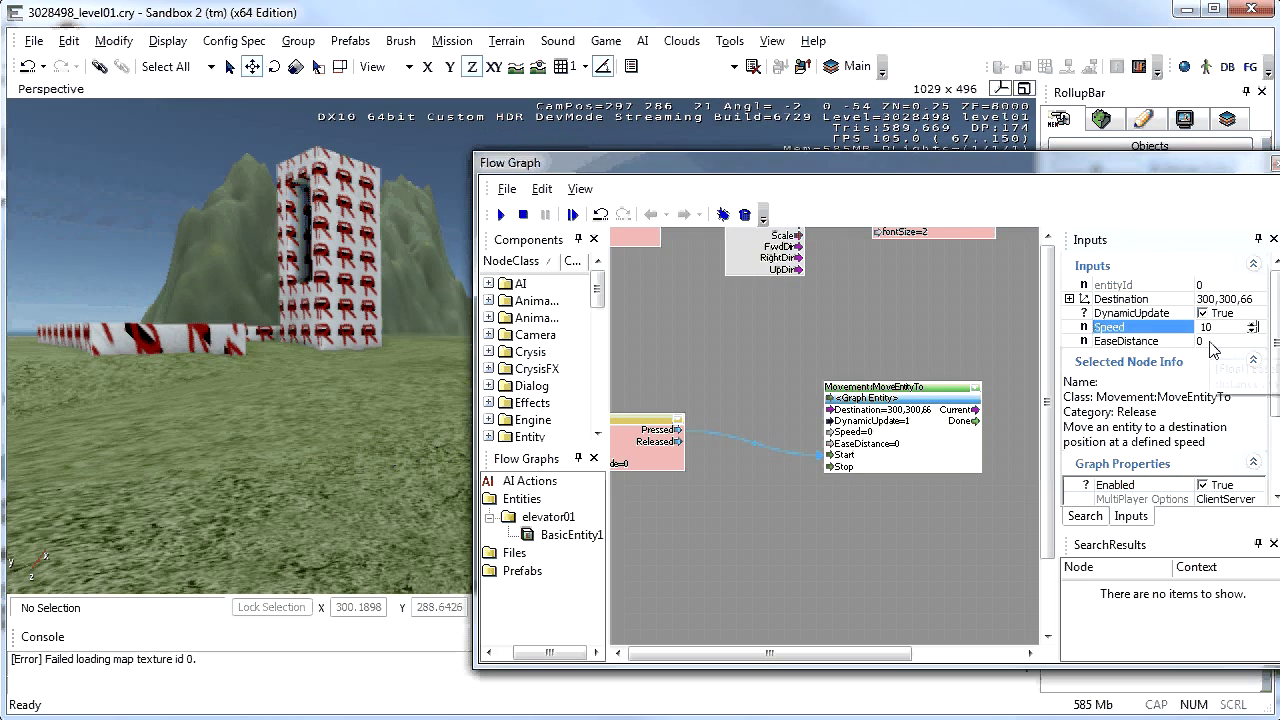
click(1215, 341)
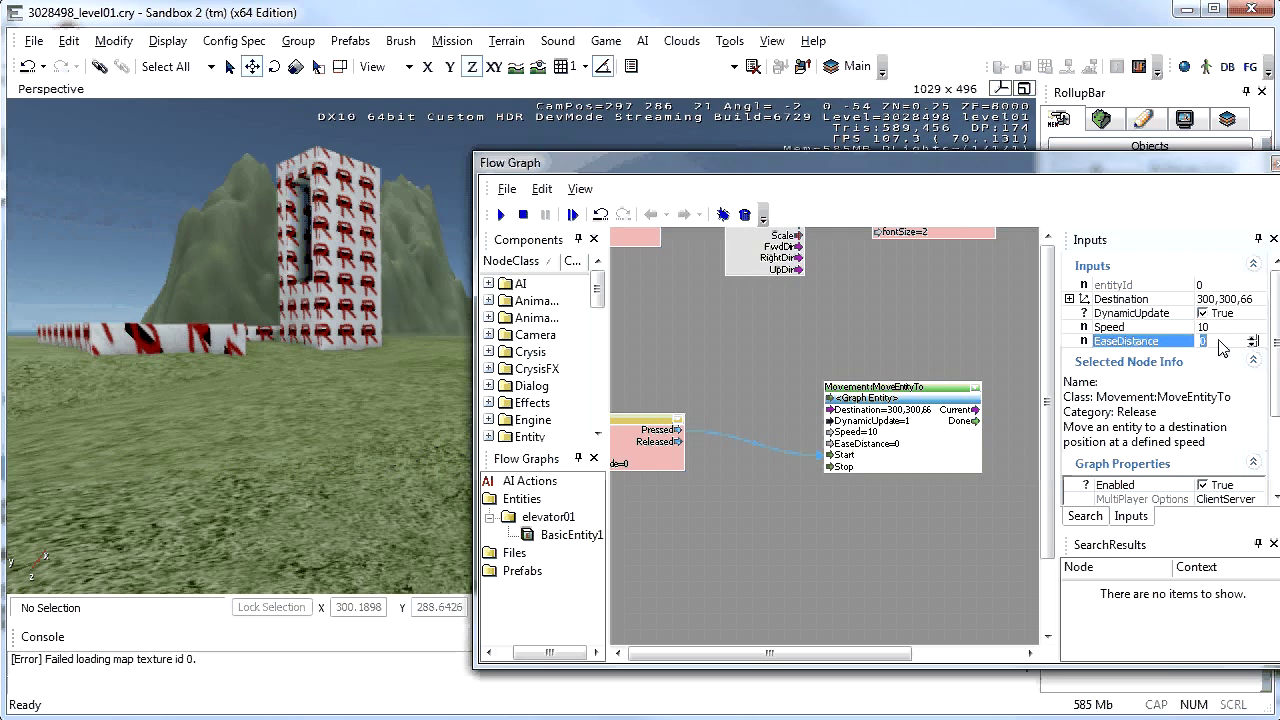
text(4)
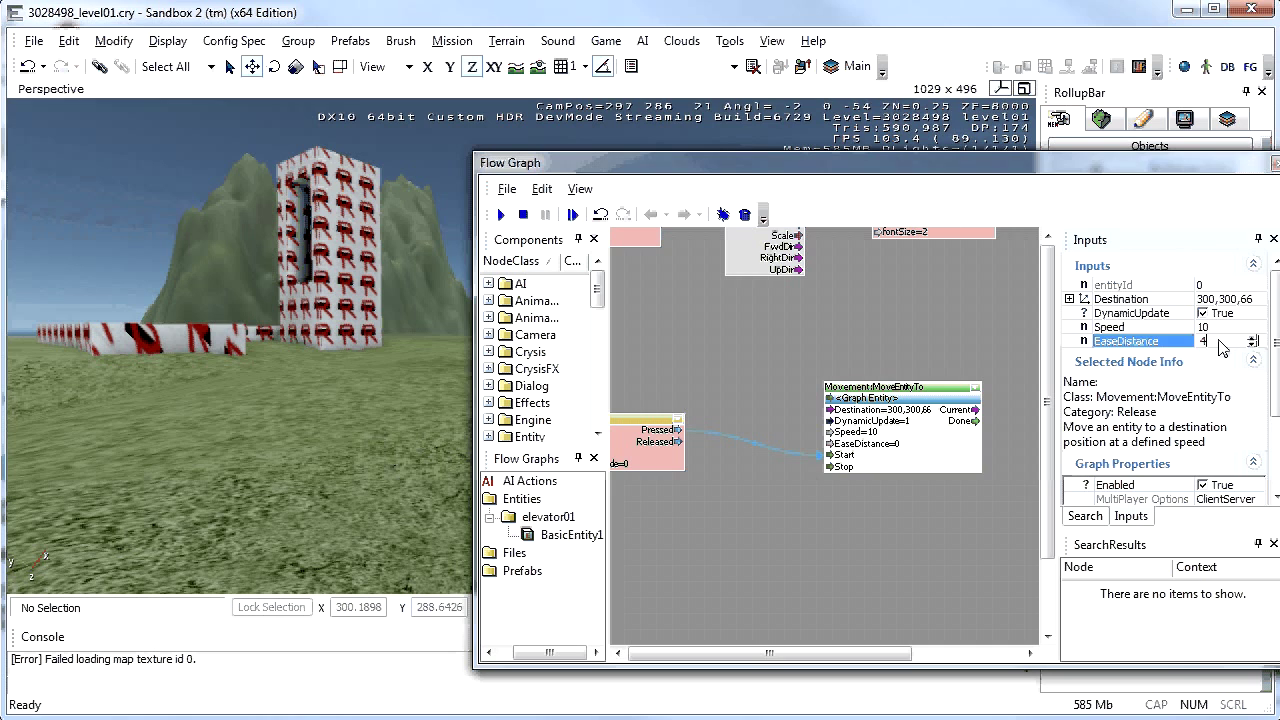
click(840, 378)
right_drag(840, 378, 905, 320)
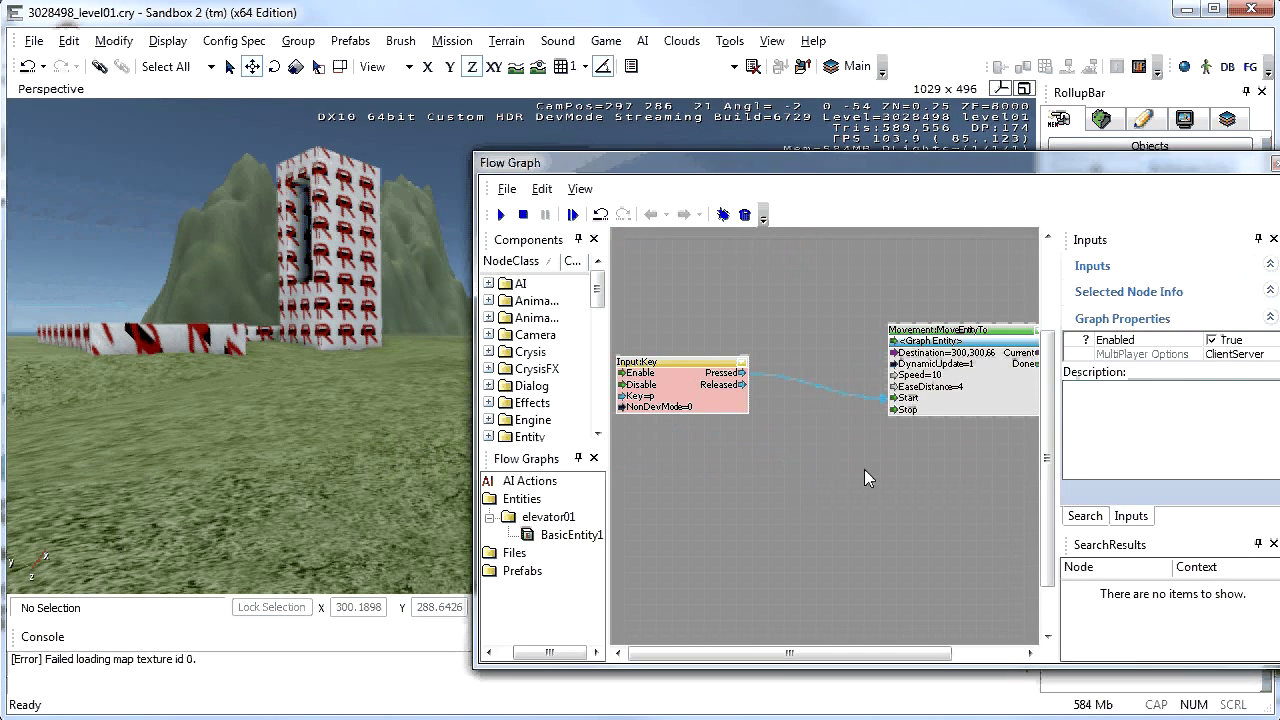
Step: Duplicate the Input:Key and MoveEntityTo nodes below the originals and link the copied key's Pressed output to the copied Start input
click(697, 367)
click(988, 330)
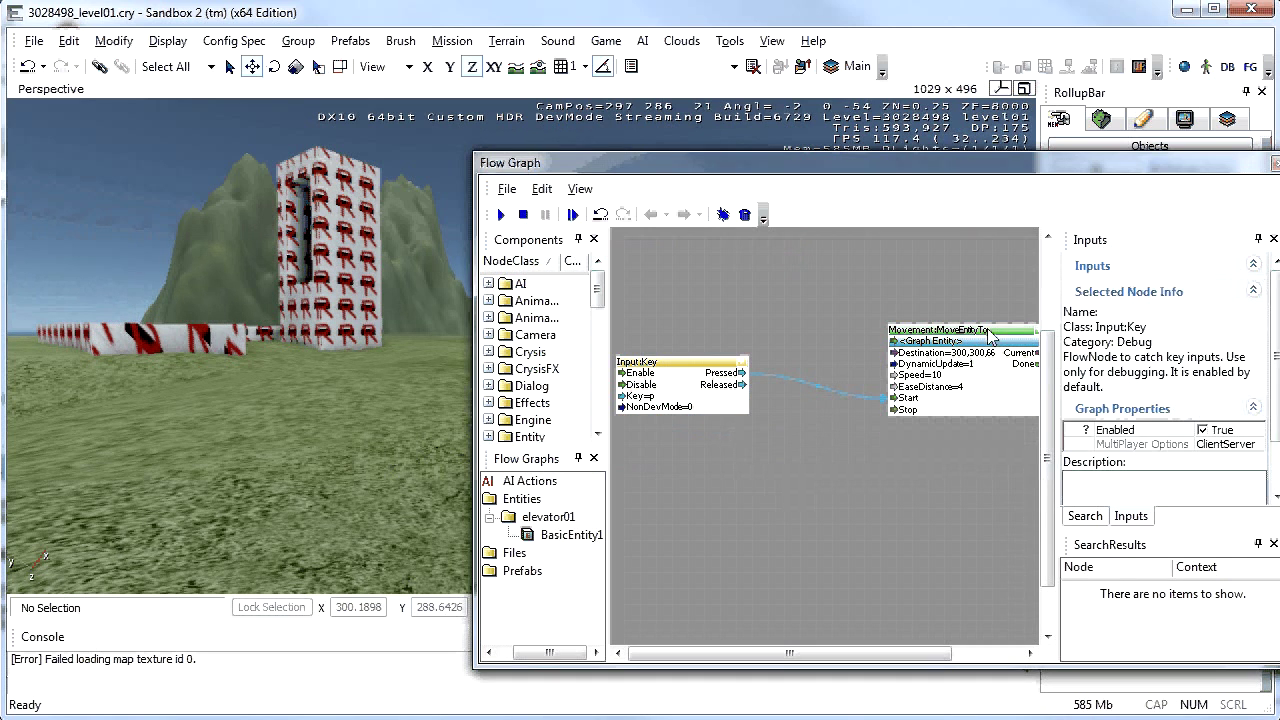
scroll(877, 474, down, 2)
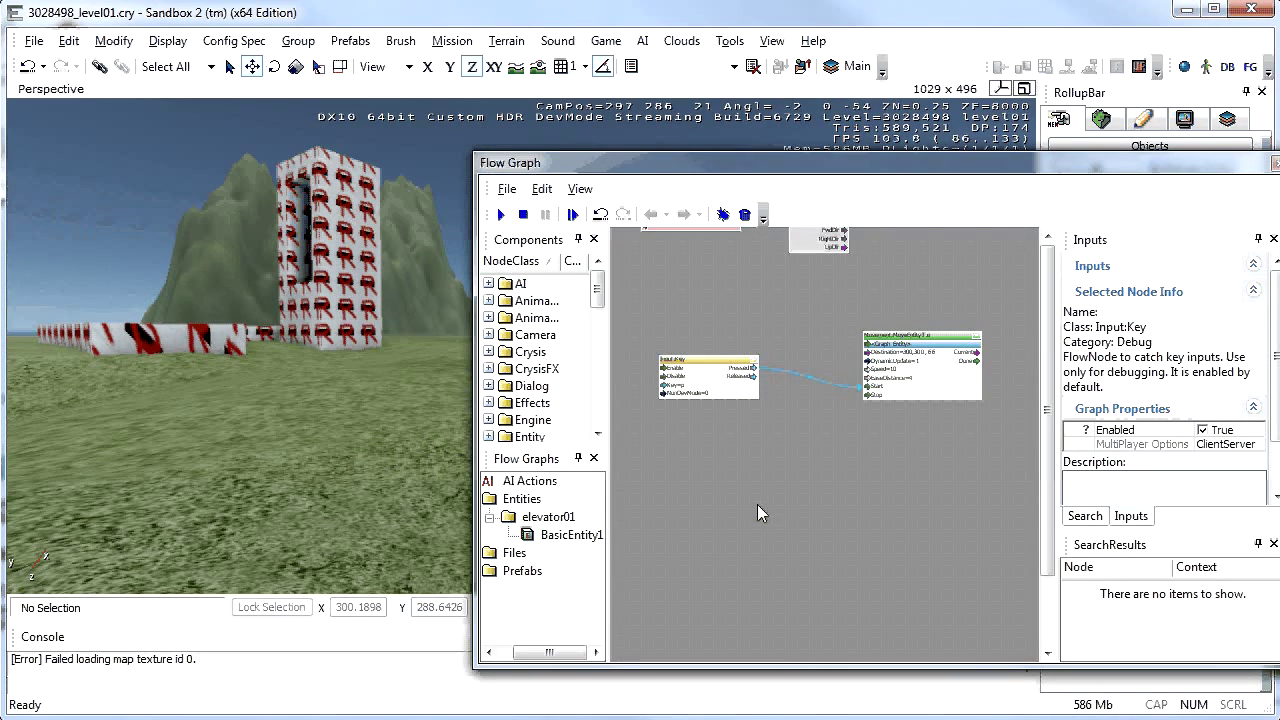
key(ctrl+a)
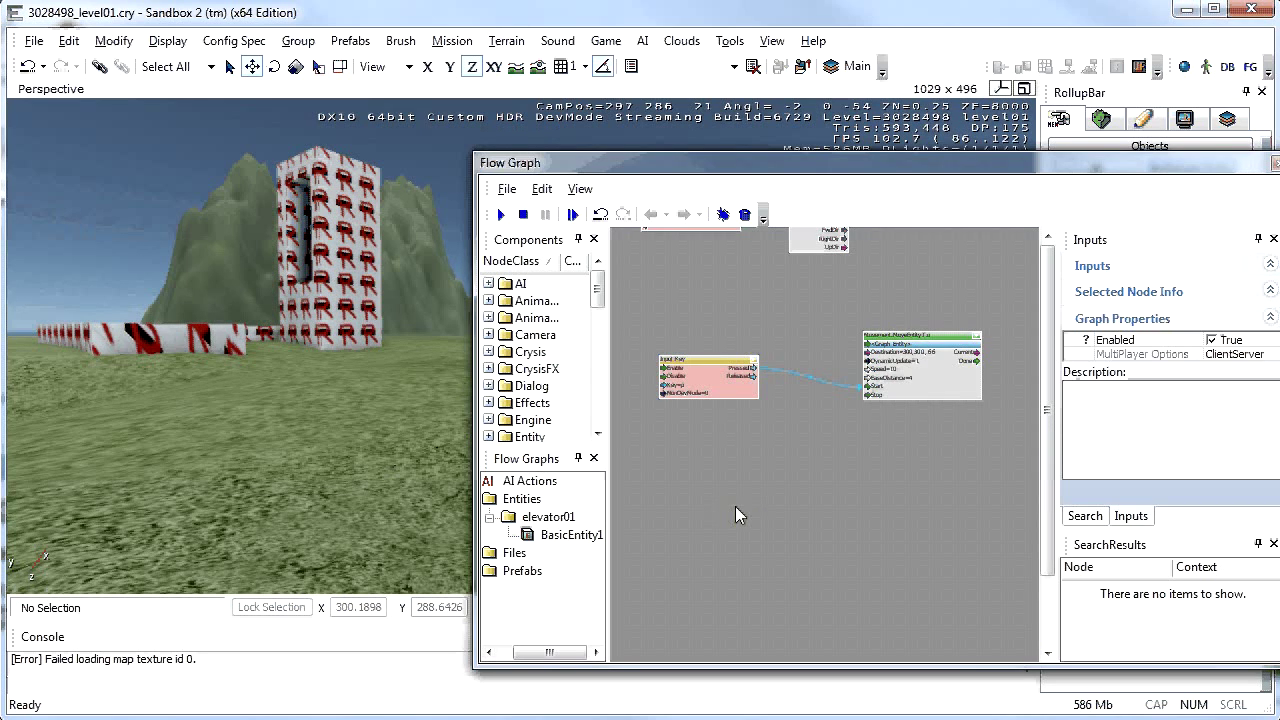
key(ctrl+c)
key(ctrl+v)
scroll(861, 488, up, 1)
right_drag(861, 488, 796, 423)
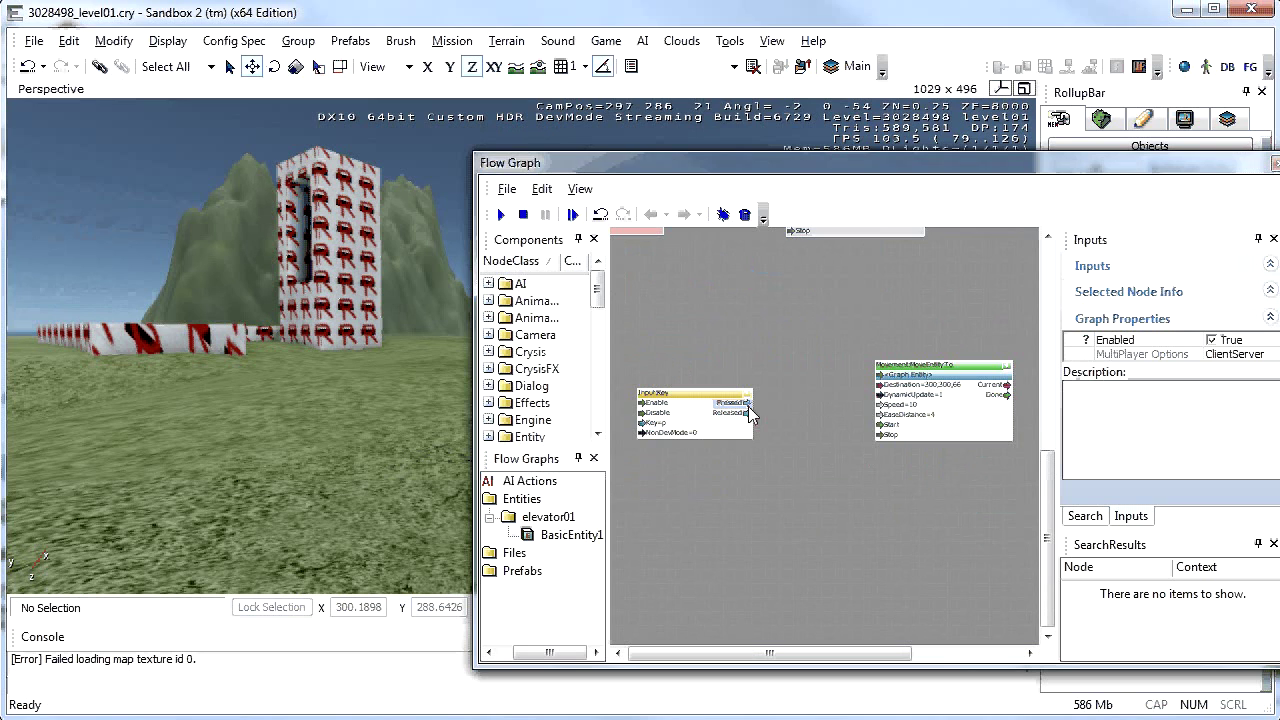
drag(750, 412, 882, 424)
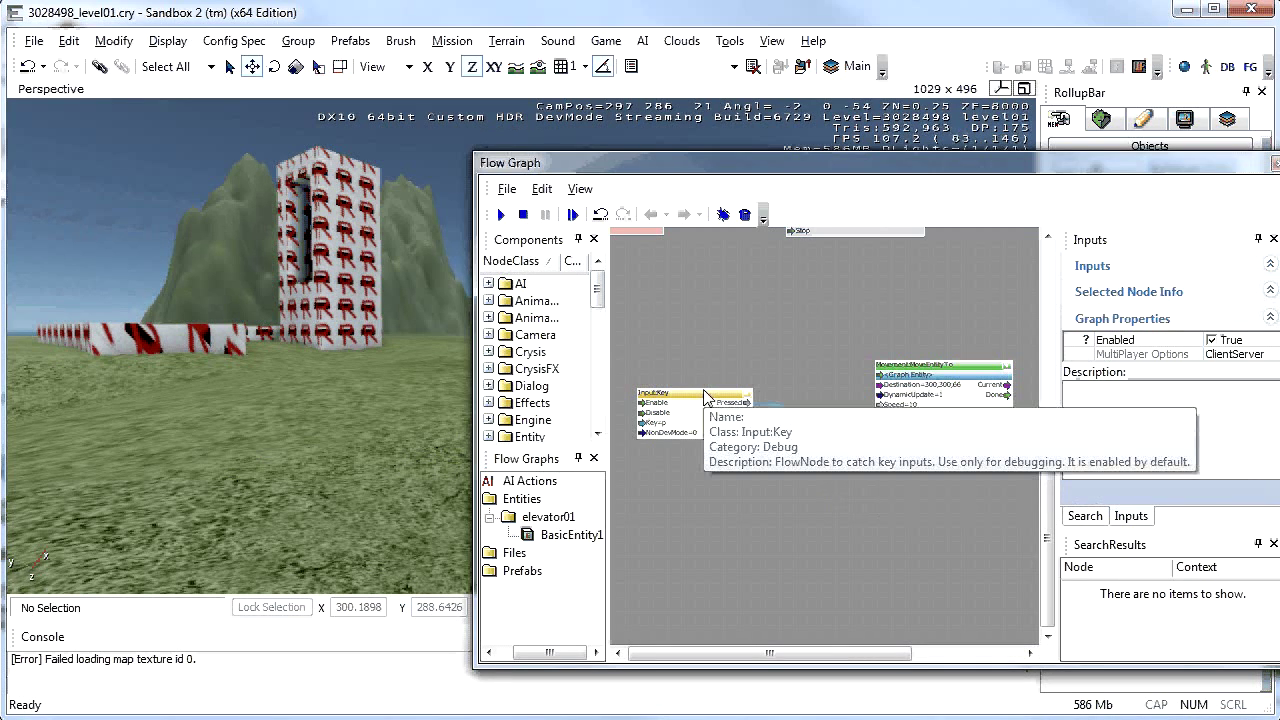
double_click(778, 499)
click(787, 511)
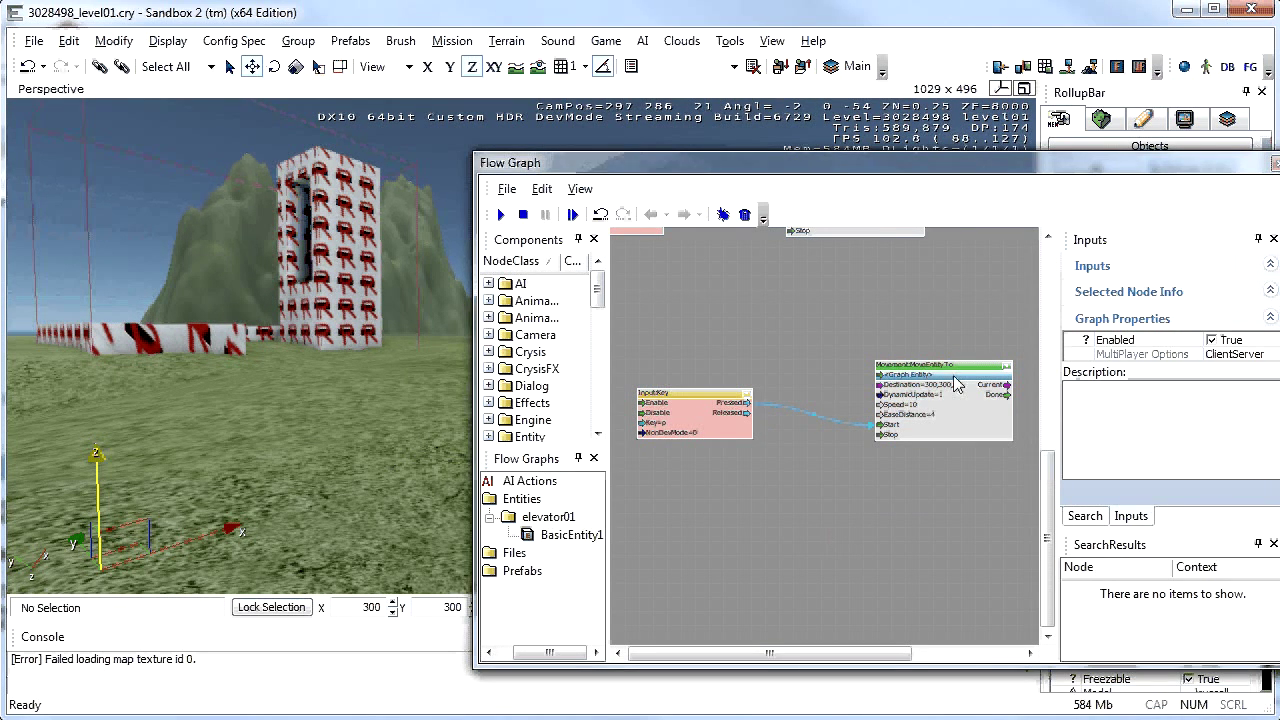
Step: Set the Key value of the duplicated Input:Key node to n
click(703, 407)
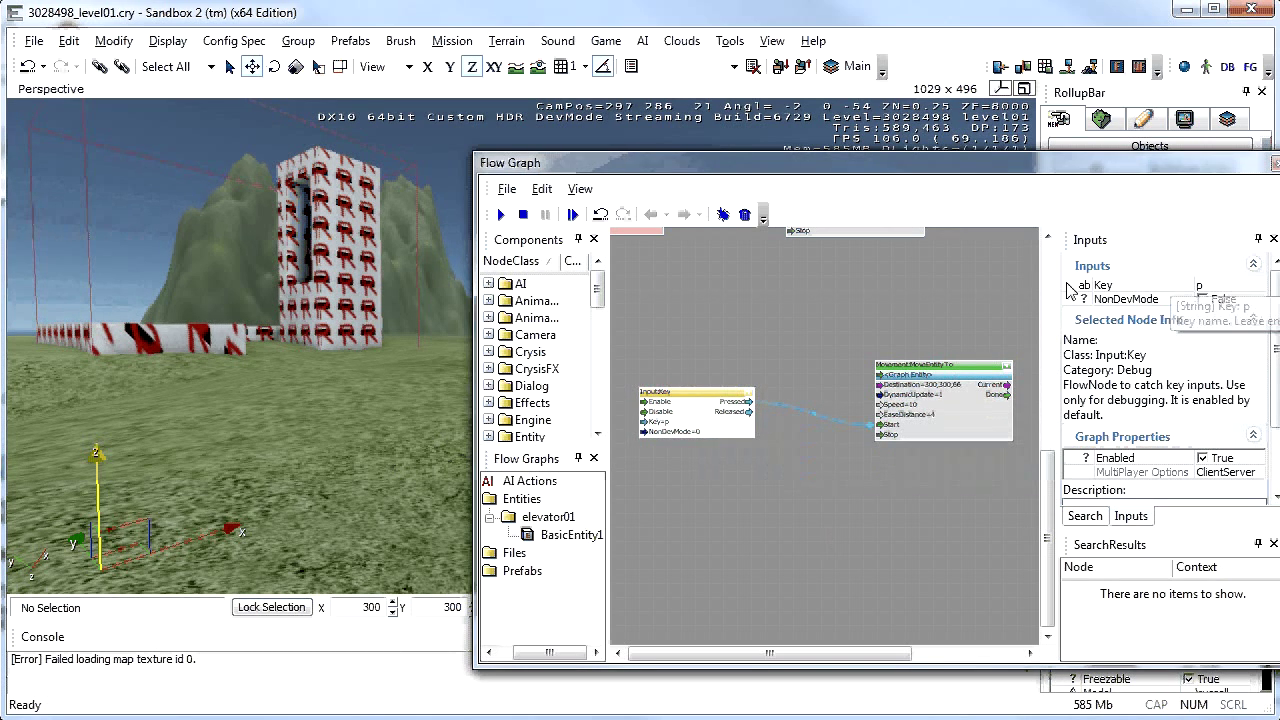
click(1222, 288)
text(n)
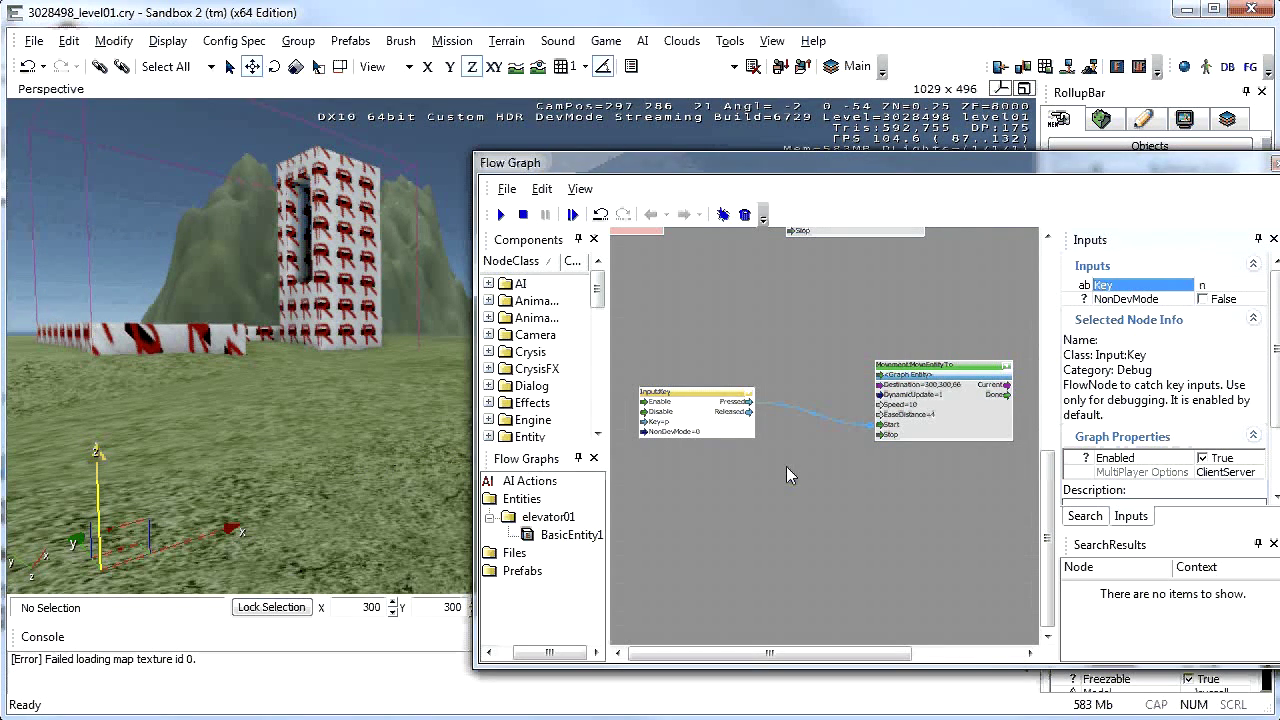
Step: Set the z value of the duplicated MoveEntityTo node's Destination to 16
click(975, 366)
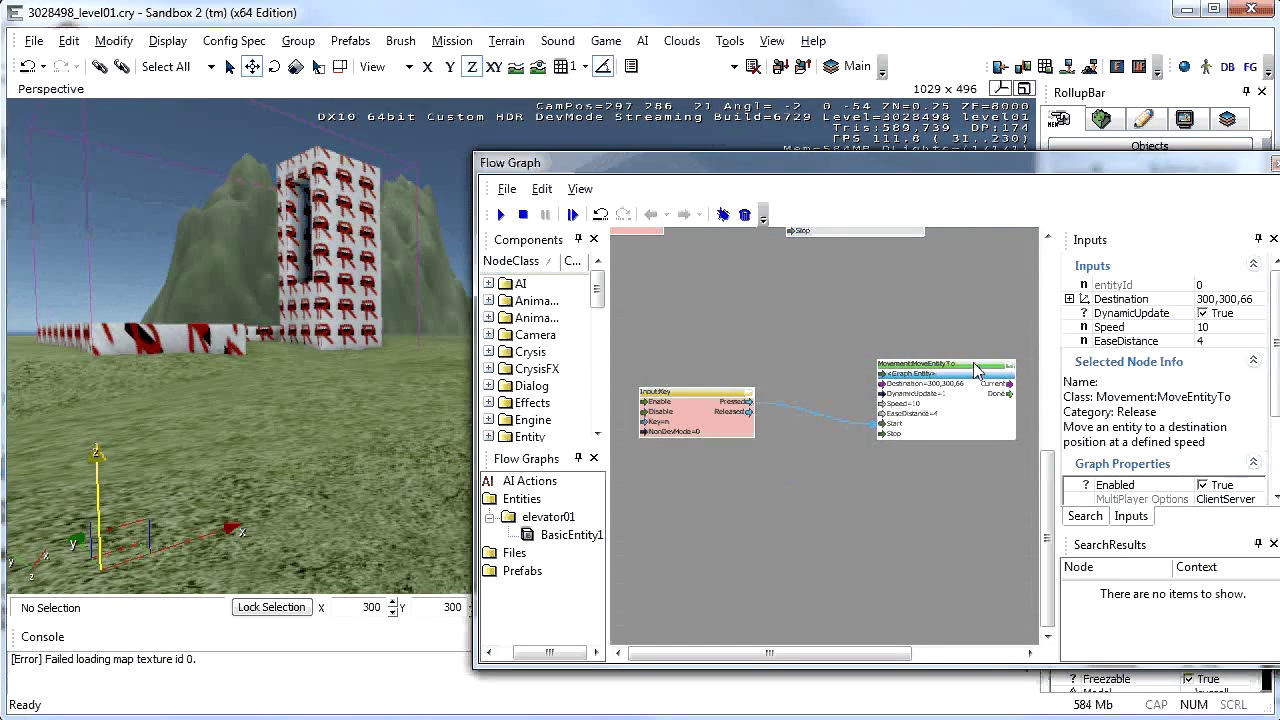
double_click(1230, 300)
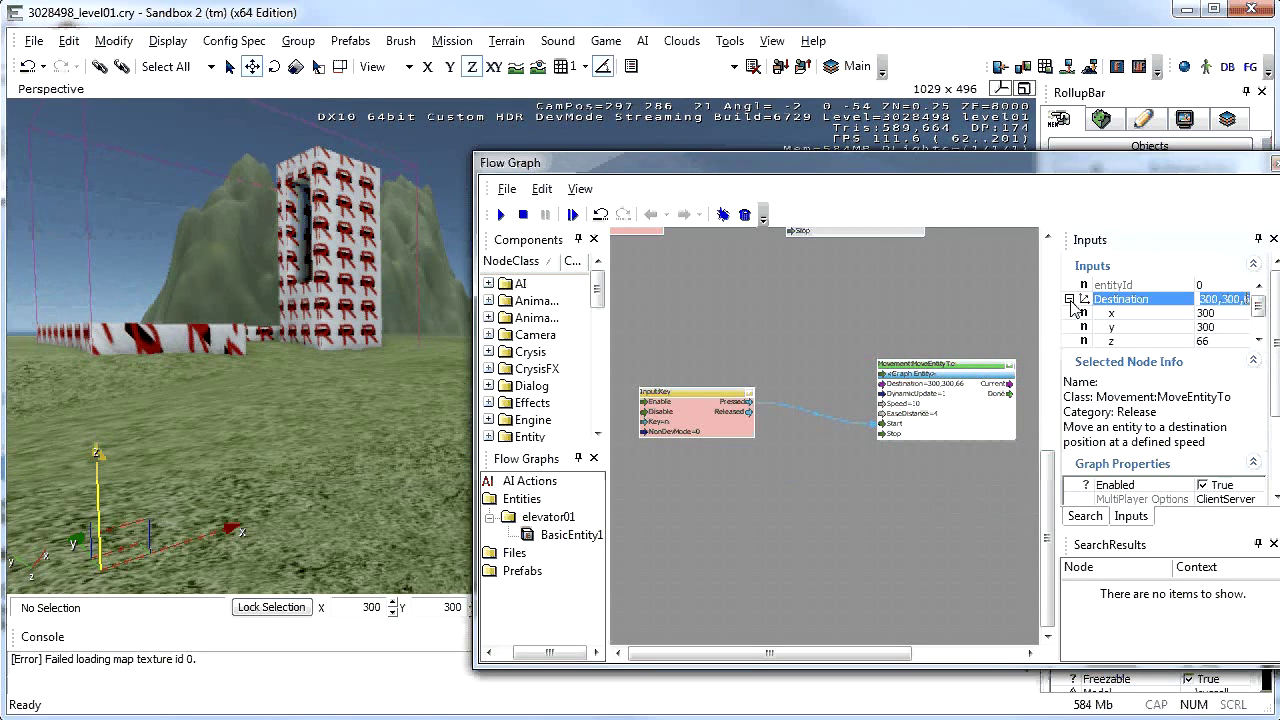
click(1212, 342)
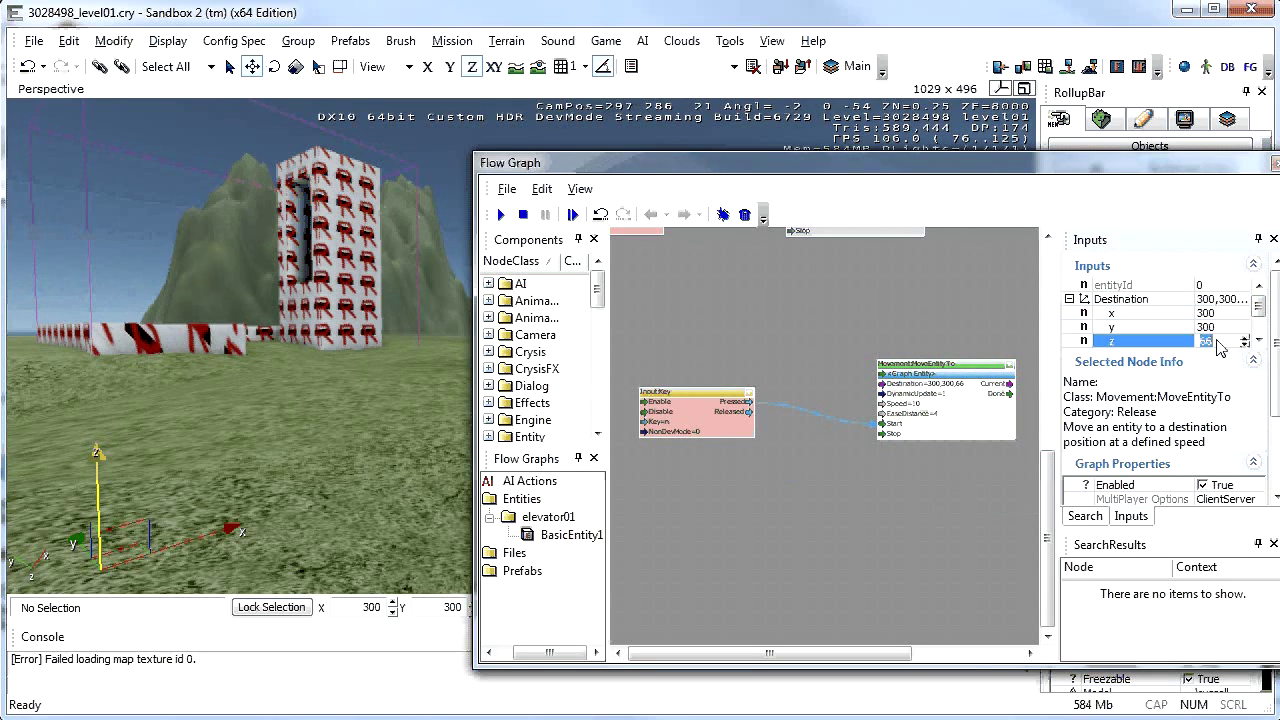
text(16)
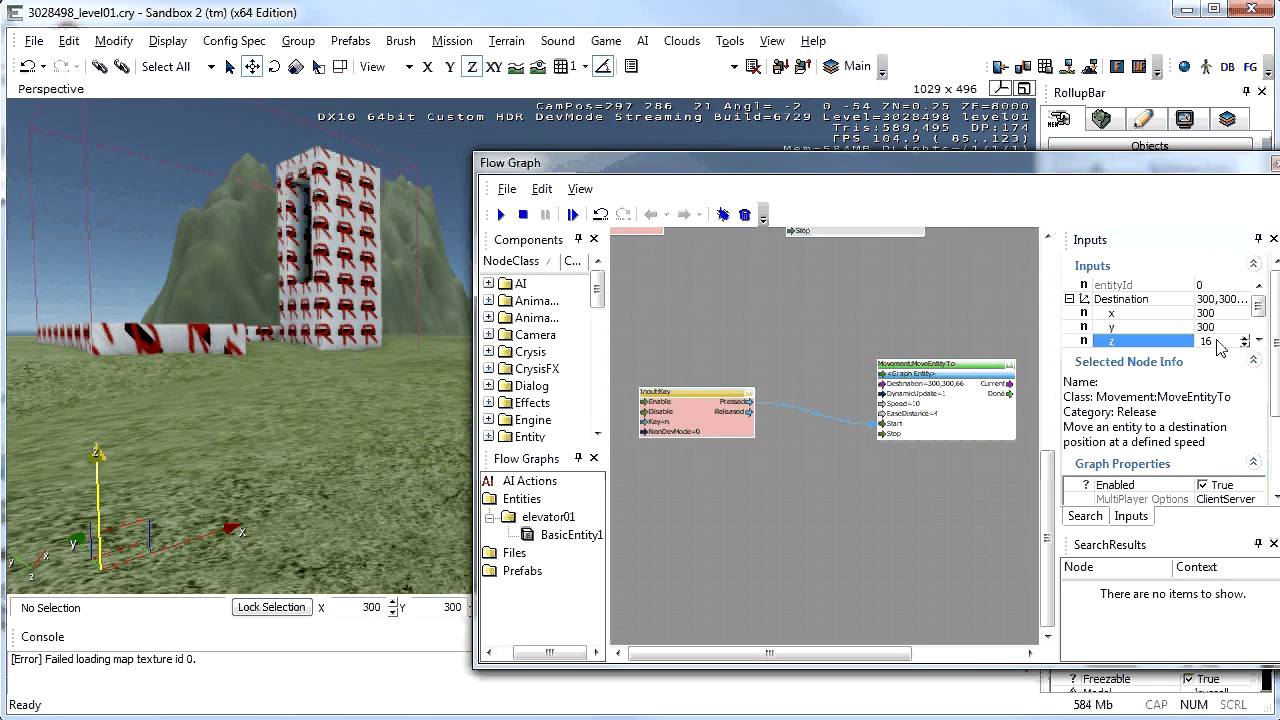
click(913, 500)
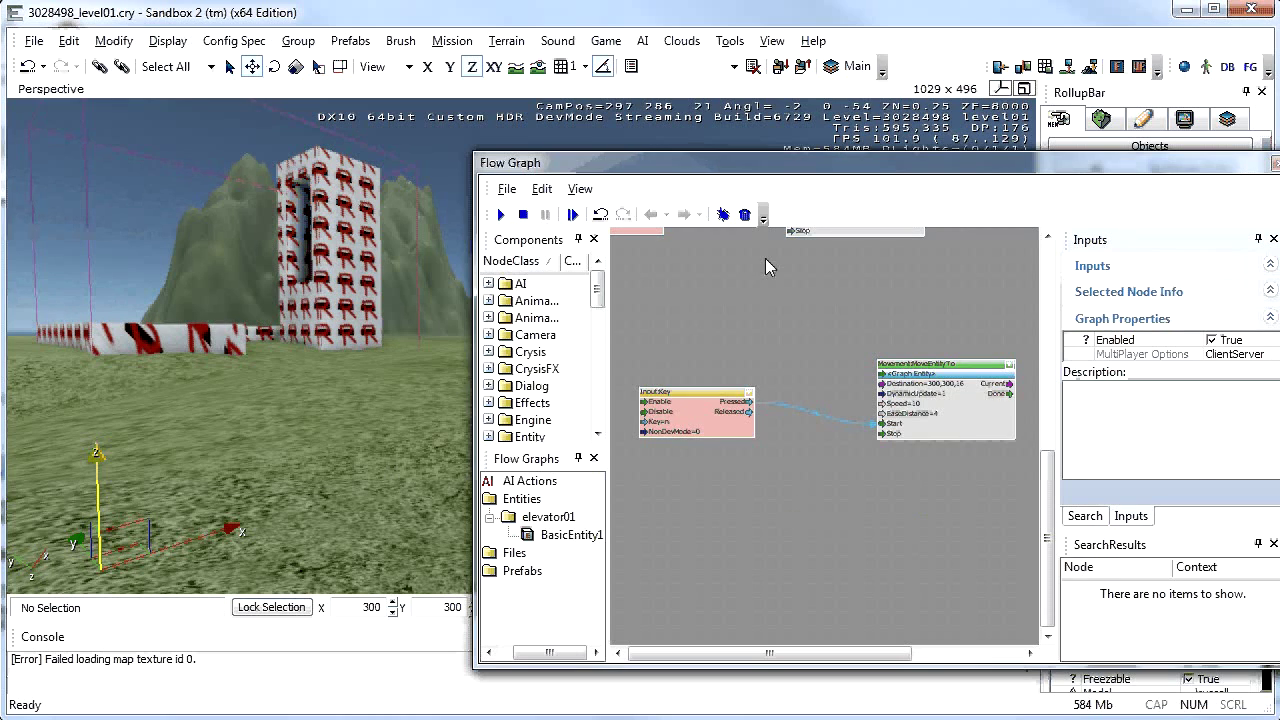
Step: Move the Flow Graph window fully into view and close it
right_drag(765, 258, 821, 407)
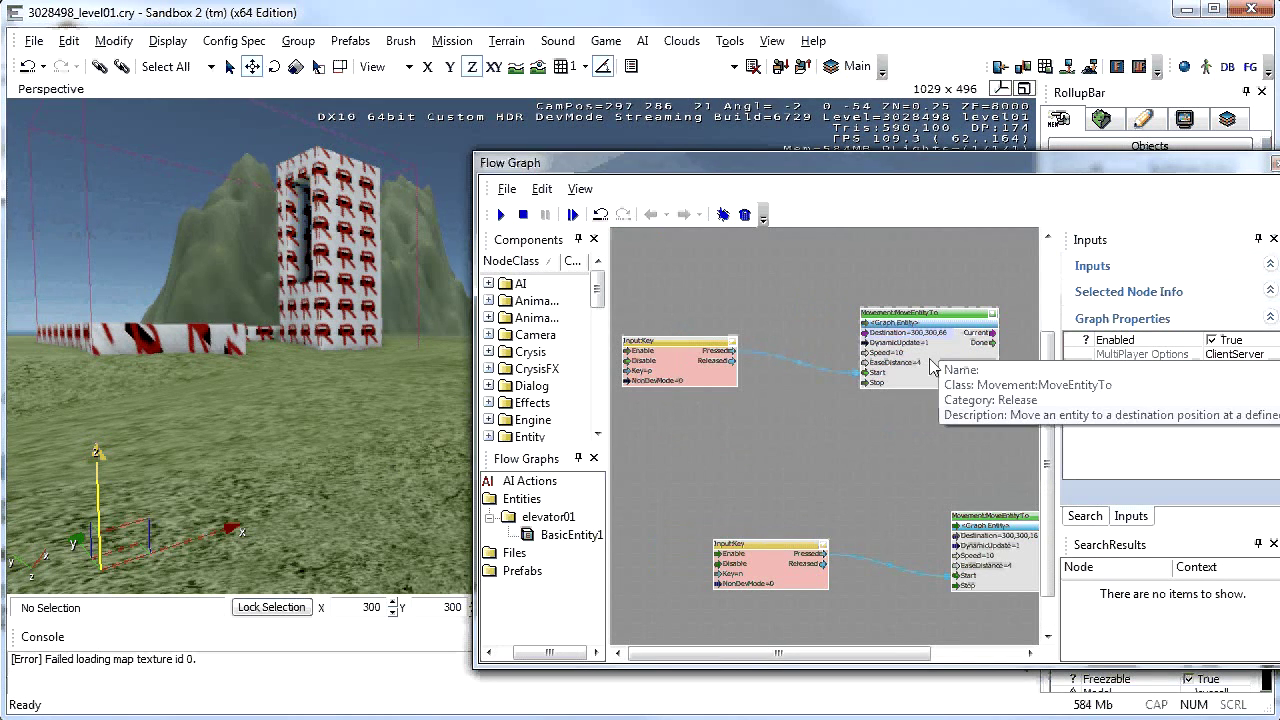
right_drag(913, 550, 869, 440)
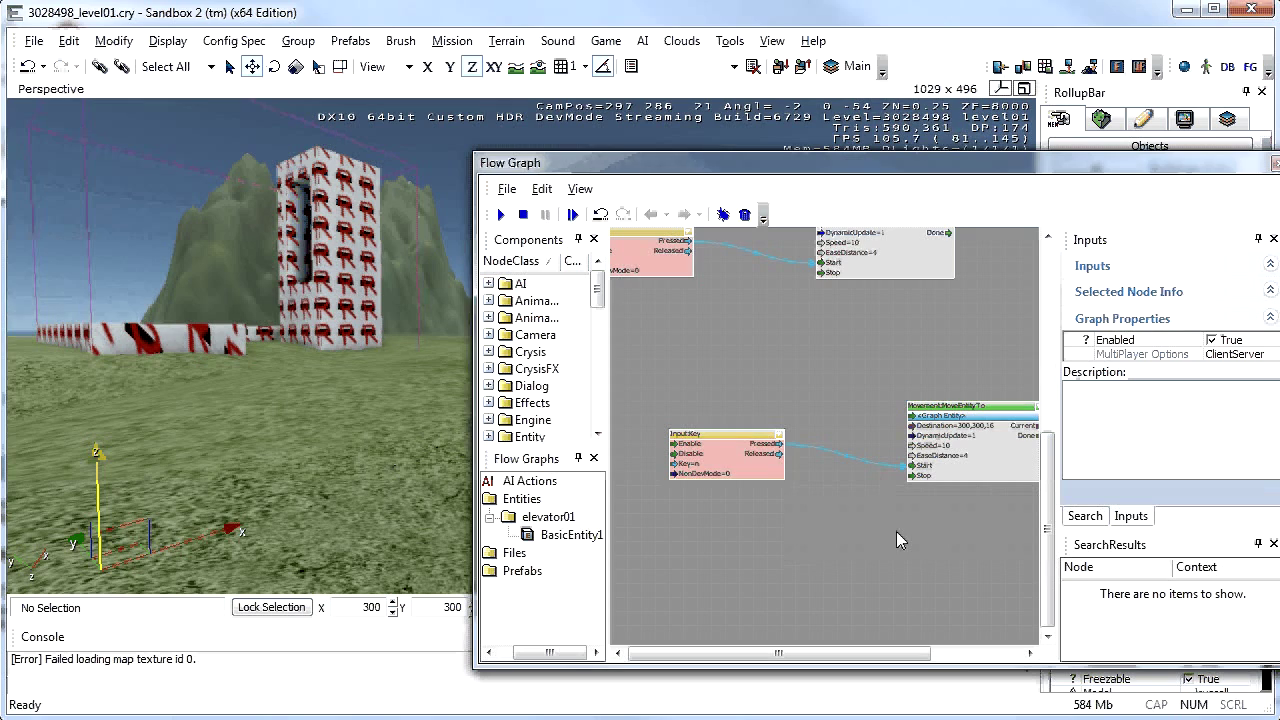
drag(1277, 164, 1205, 158)
click(1206, 157)
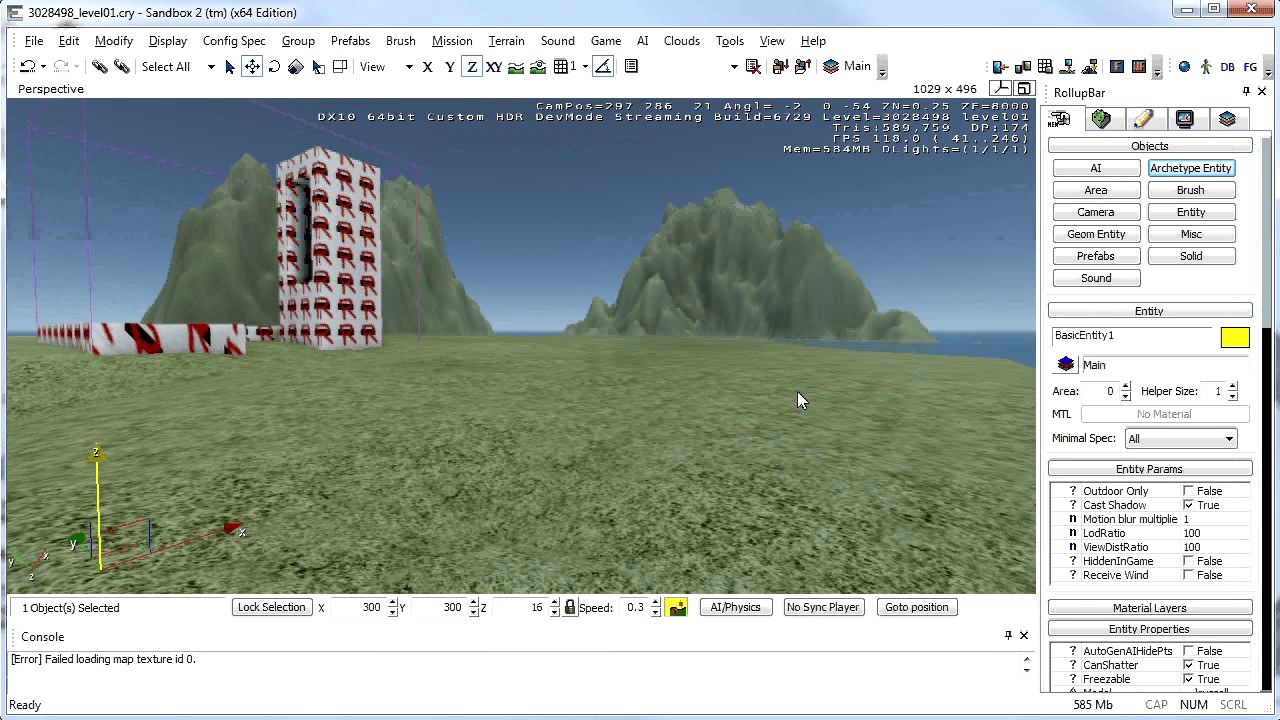
Step: Test the elevator's upward and downward movement in game mode and return to editing
right_drag(797, 391, 677, 377)
key(ctrl+g)
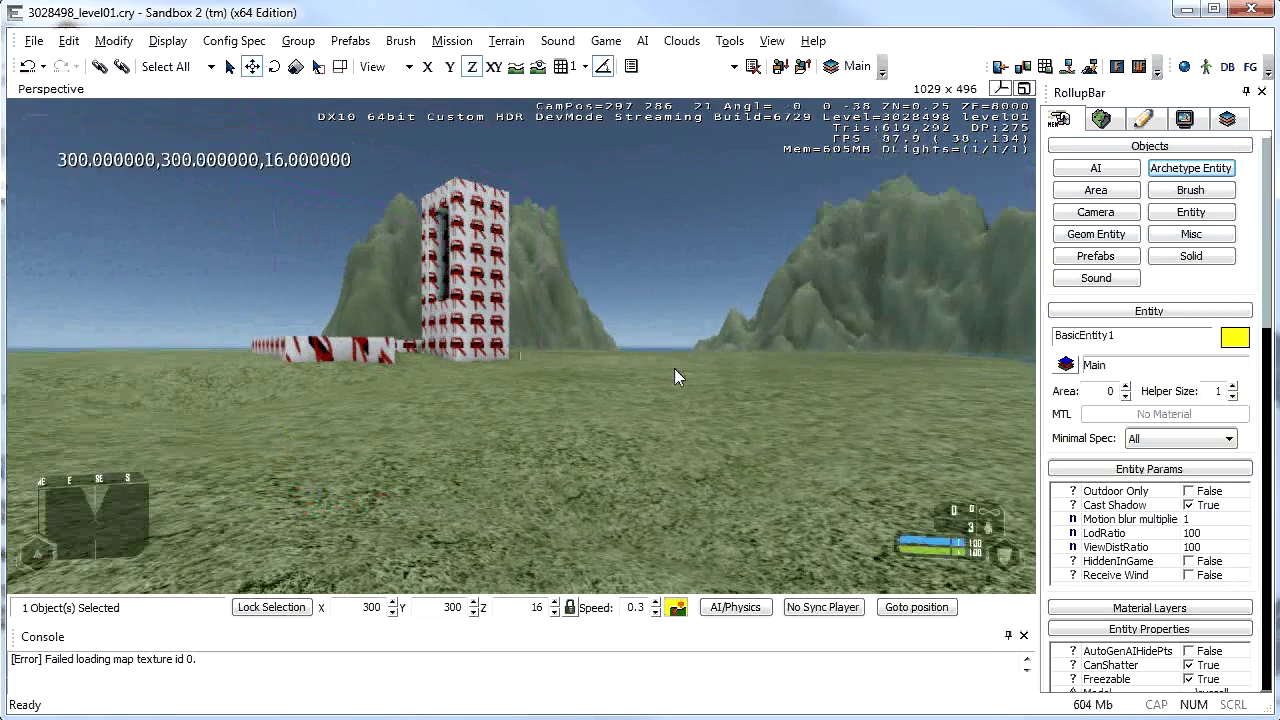
key(w)
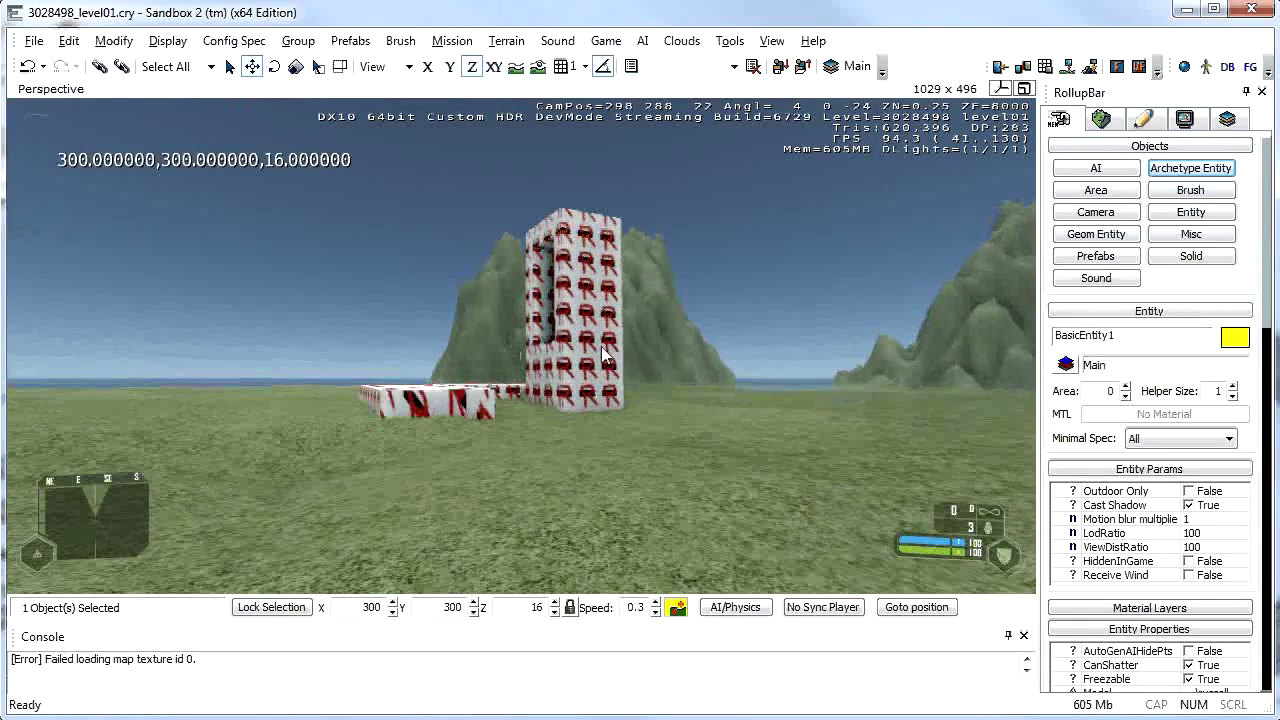
mouse_move(662, 211)
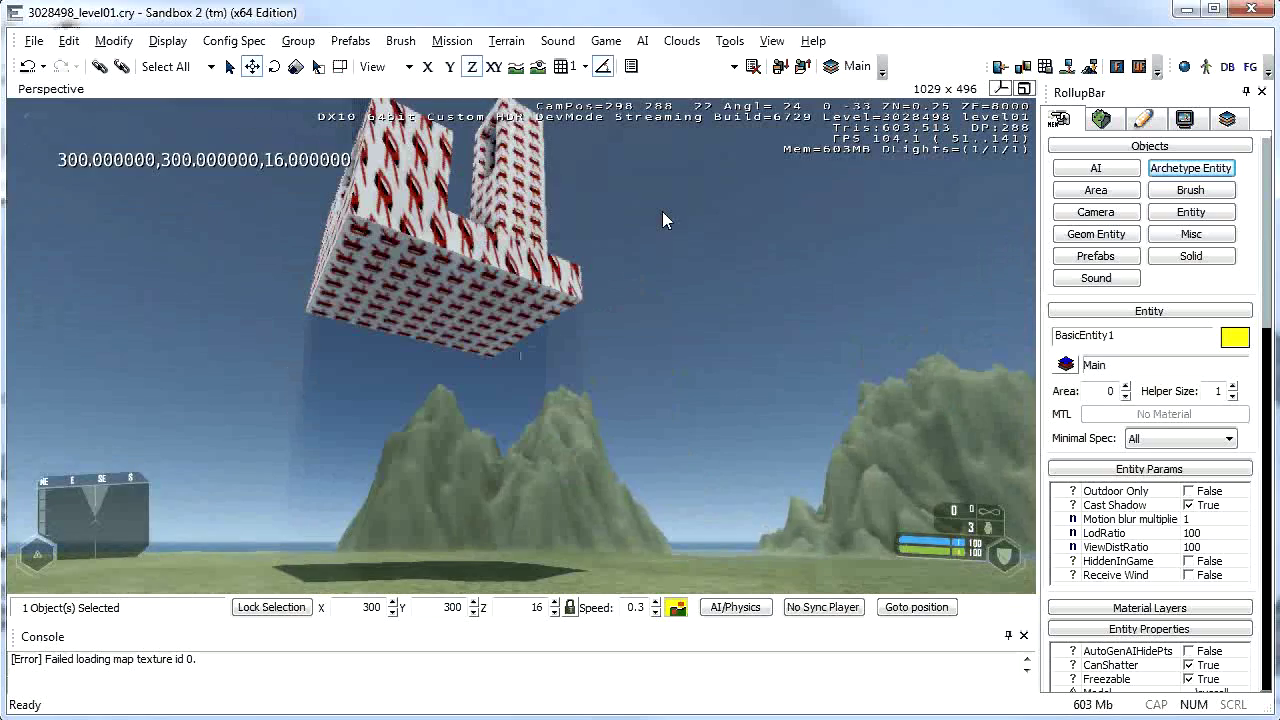
mouse_move(668, 105)
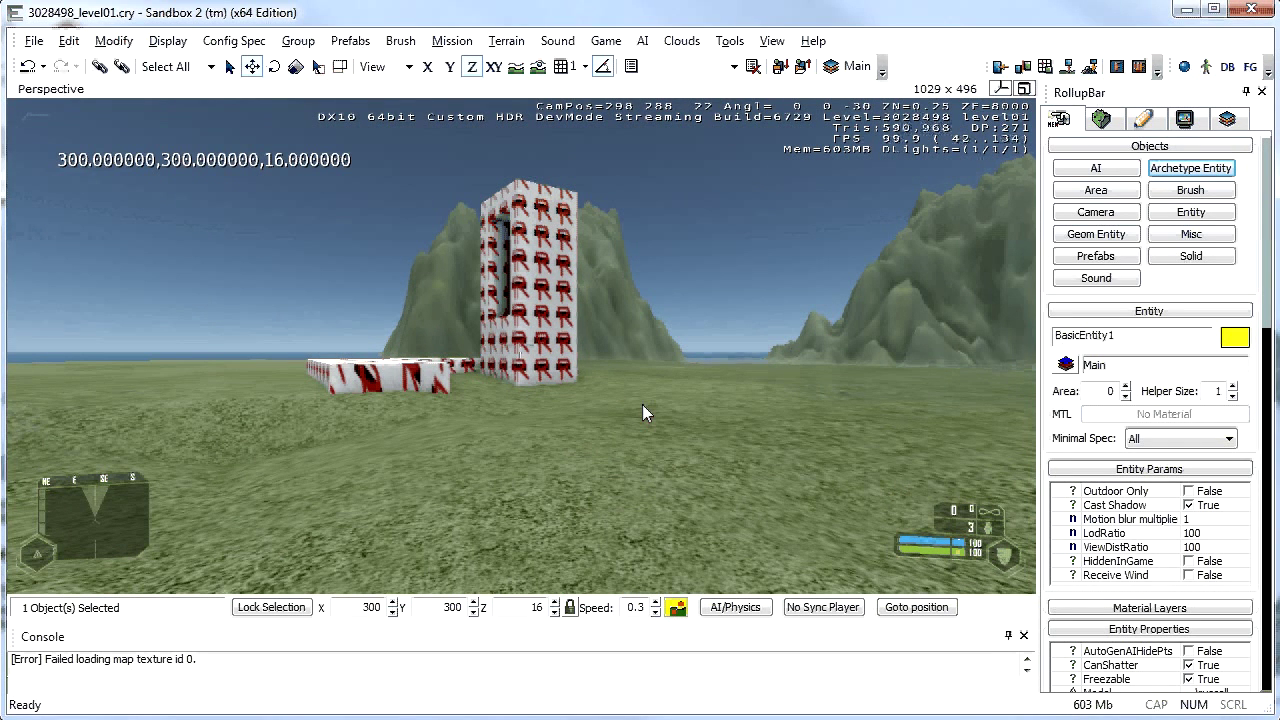
right_drag(642, 404, 617, 404)
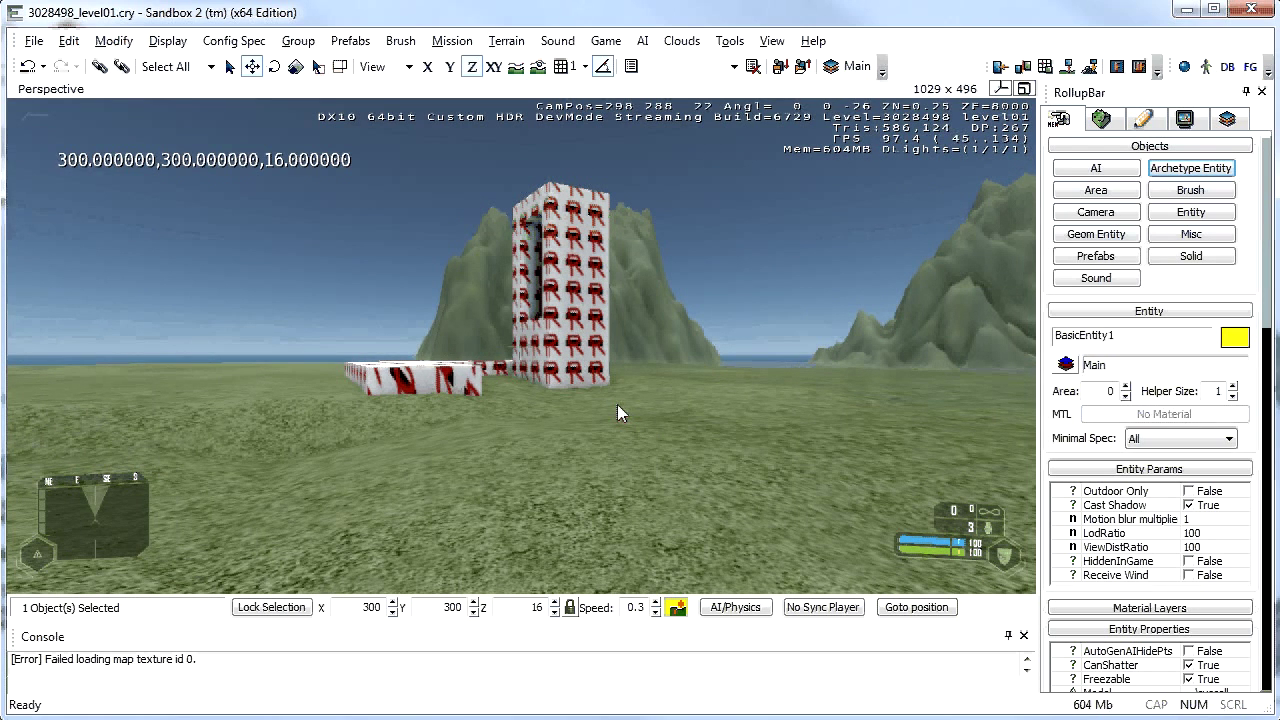
key(Escape)
Step: Open the flow graph of the selected BasicEntity1 elevator entity
click(596, 314)
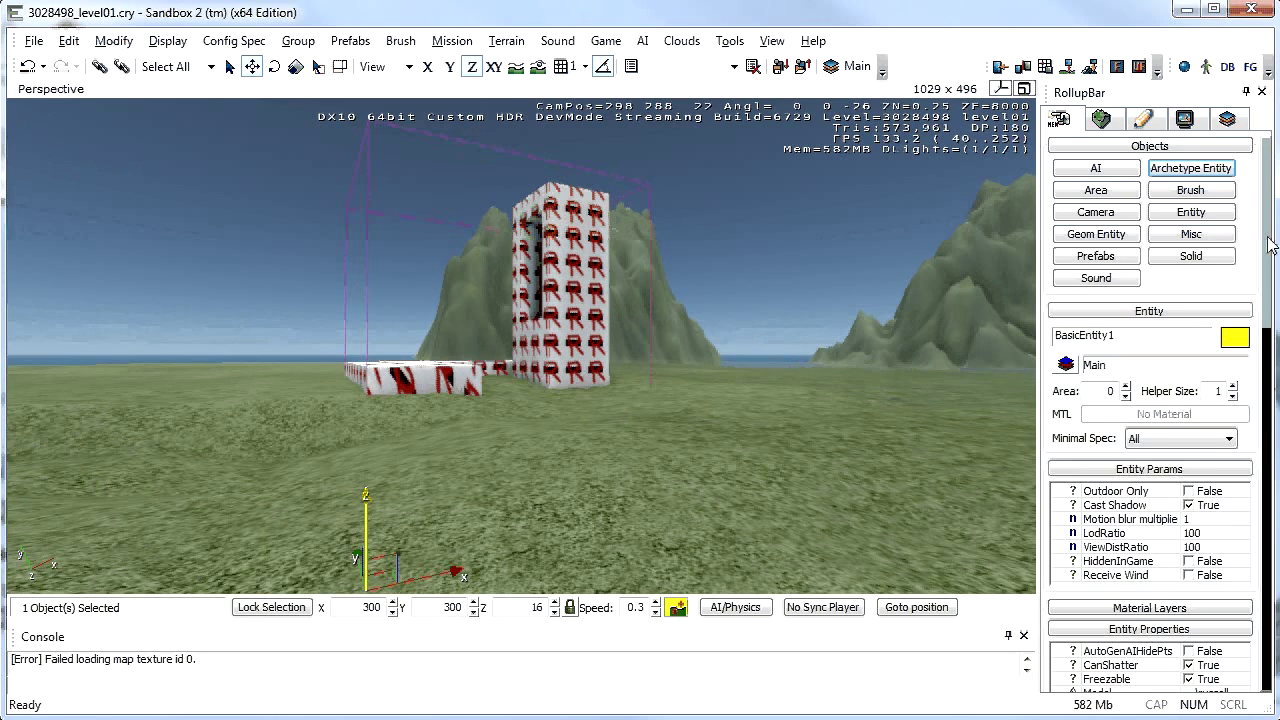
drag(1270, 243, 1276, 449)
click(1080, 420)
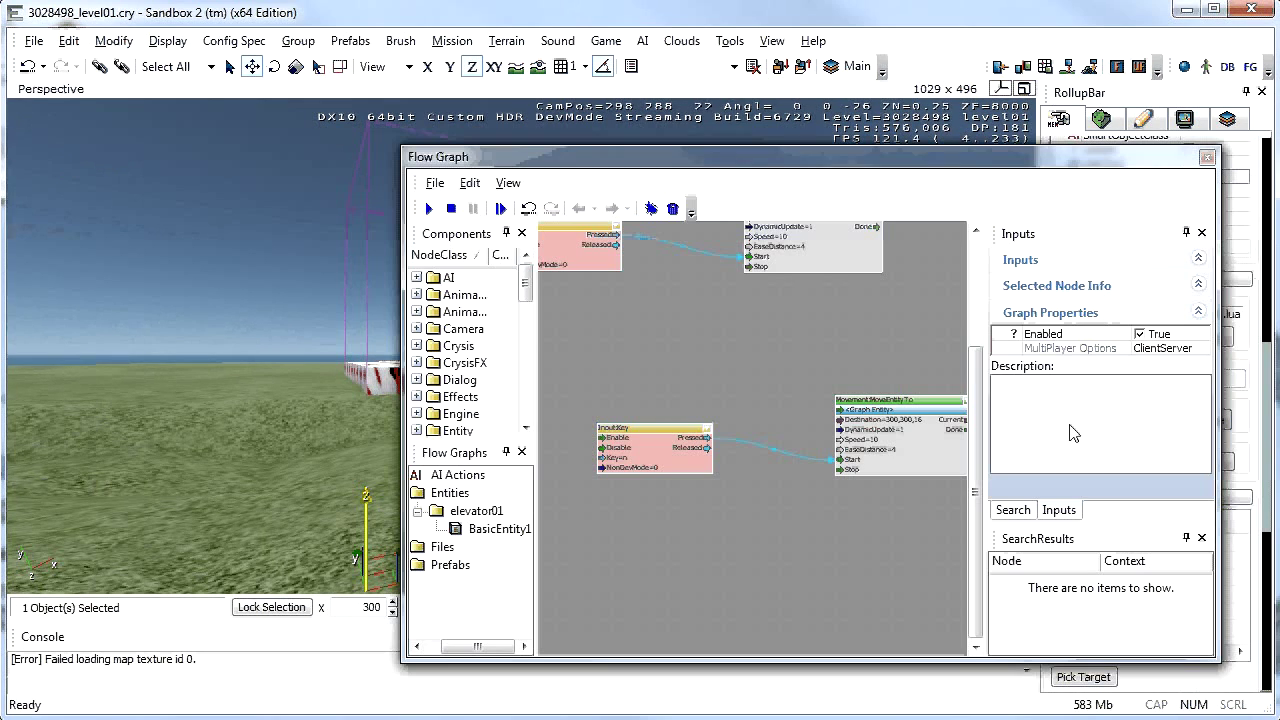
Step: Remove the link between the l-key Input:Key node's Pressed output and the GetPos node's Get input, and close the Flow Graph window
right_drag(706, 324, 876, 587)
right_drag(843, 413, 817, 511)
scroll(758, 384, up, 2)
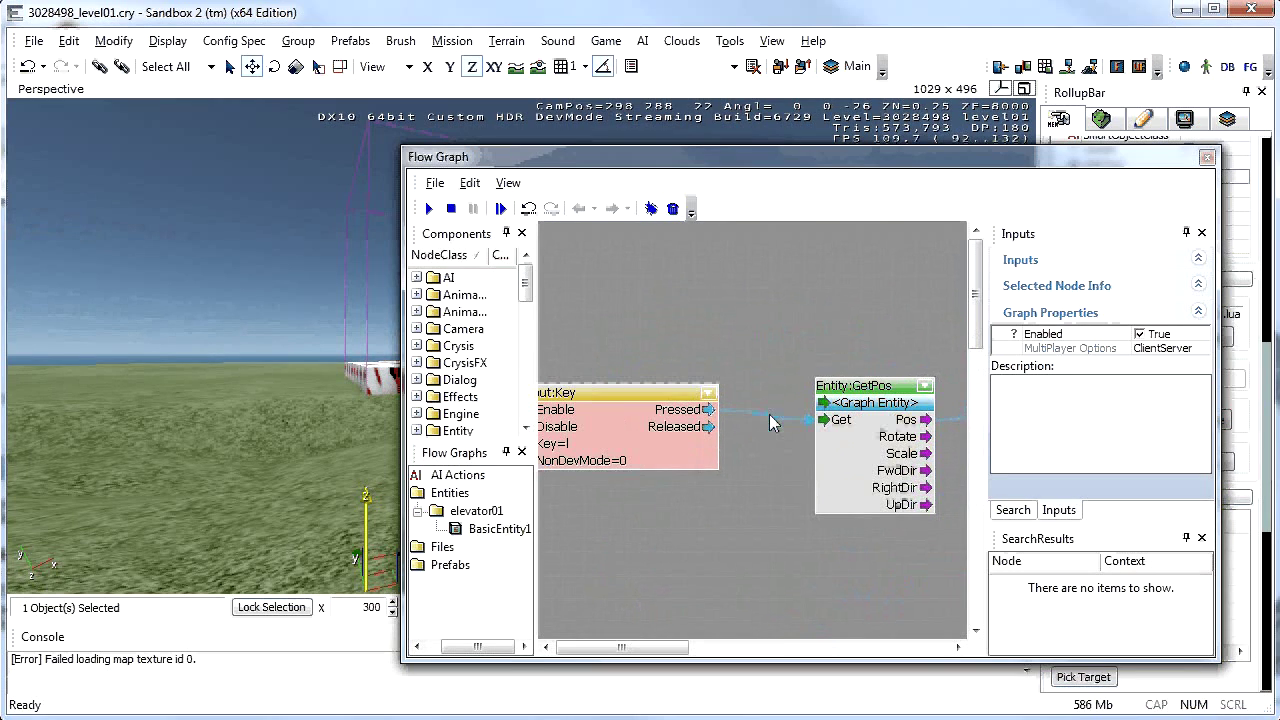
scroll(766, 417, down, 3)
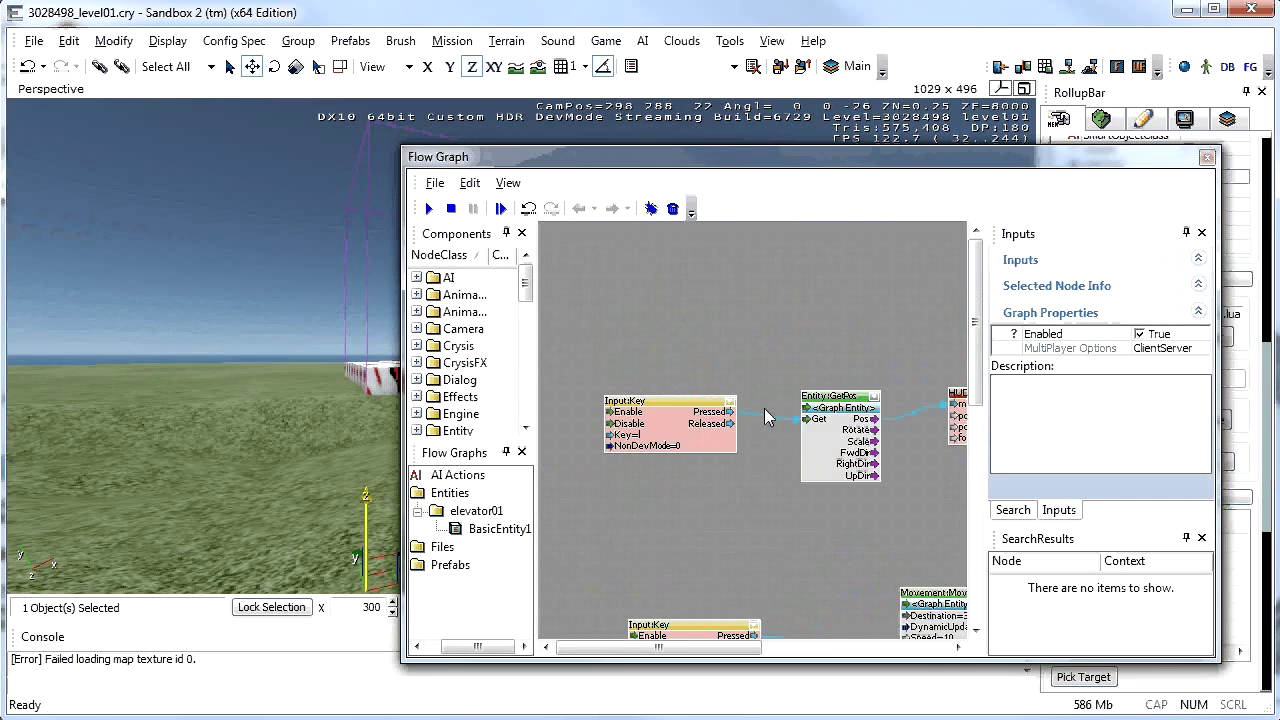
scroll(767, 417, up, 3)
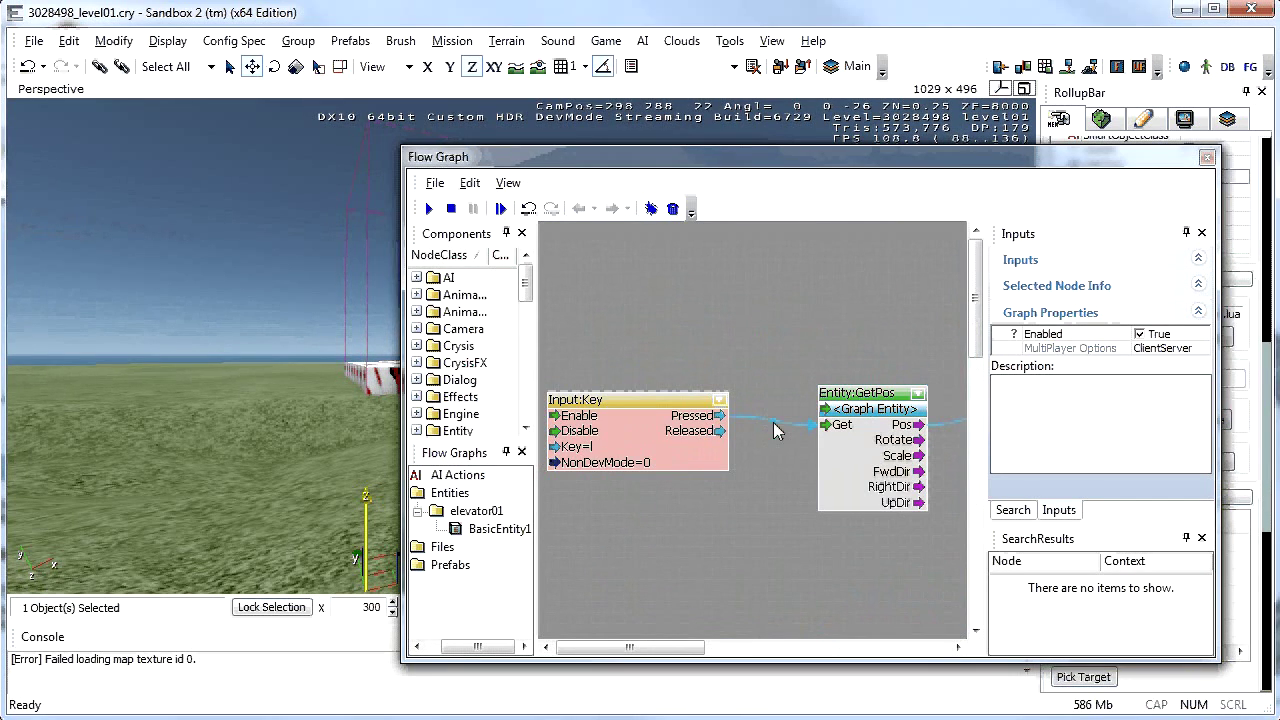
right_click(778, 430)
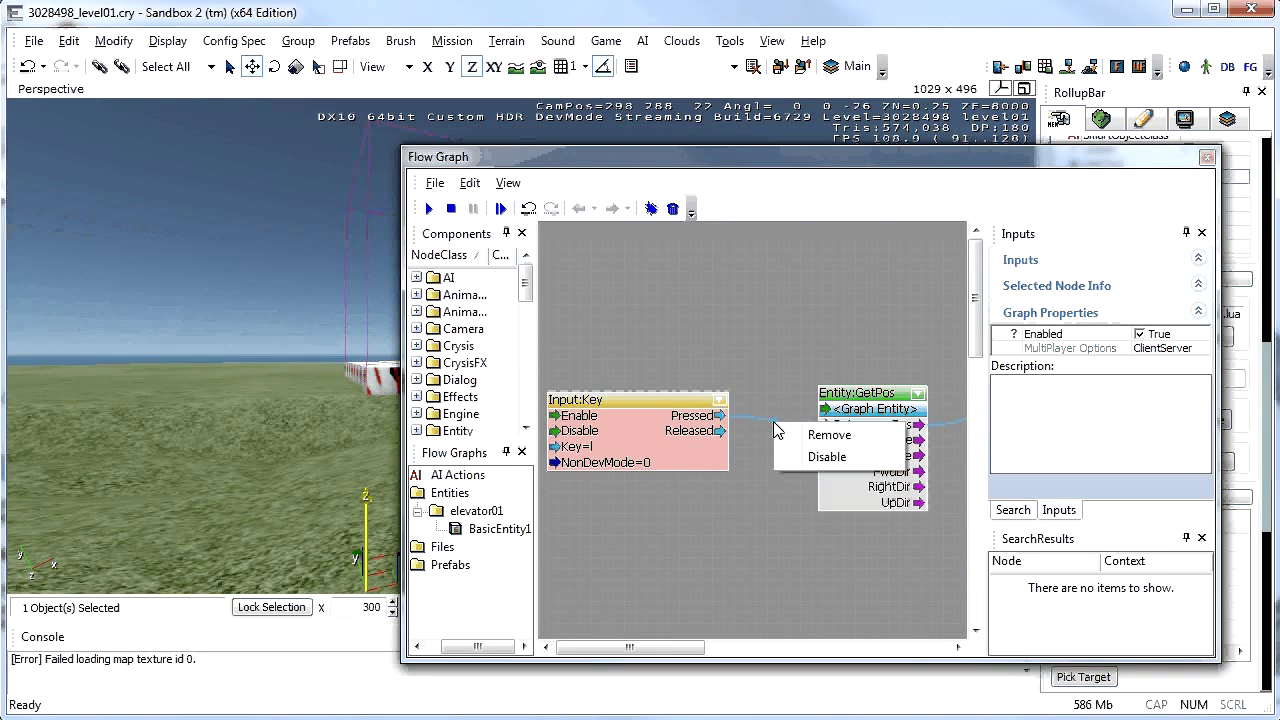
click(829, 434)
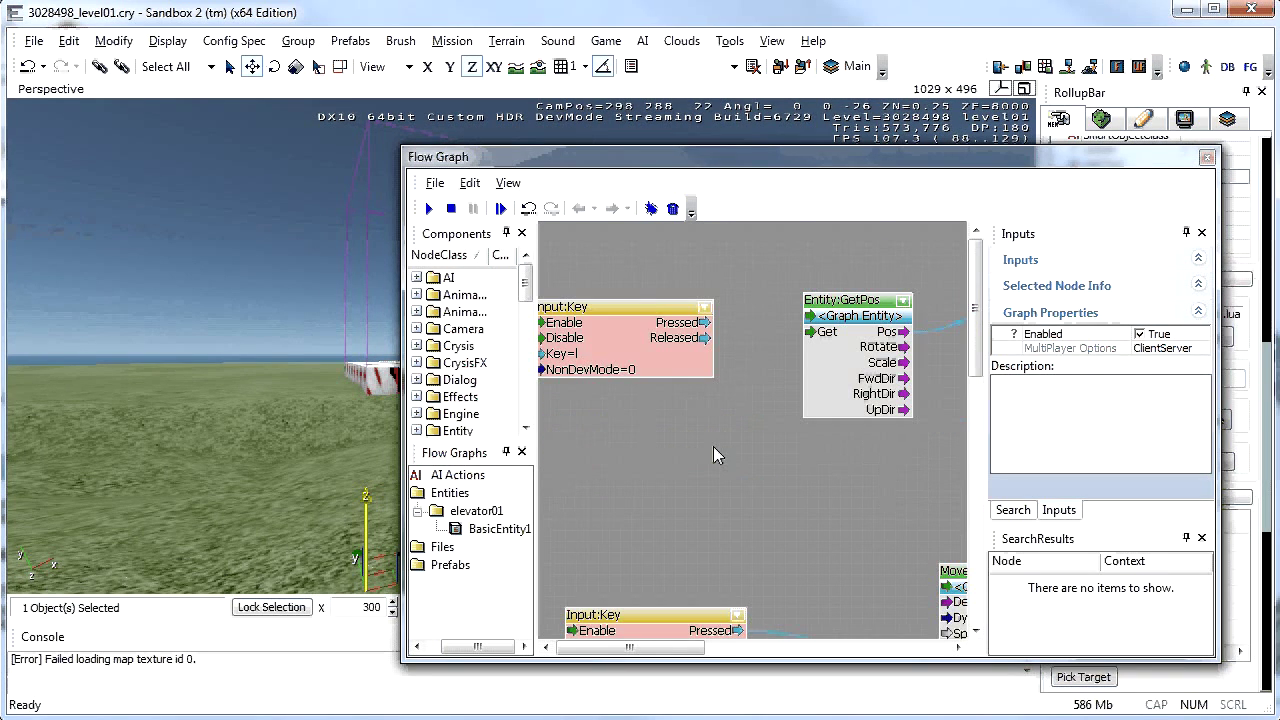
right_drag(633, 392, 682, 386)
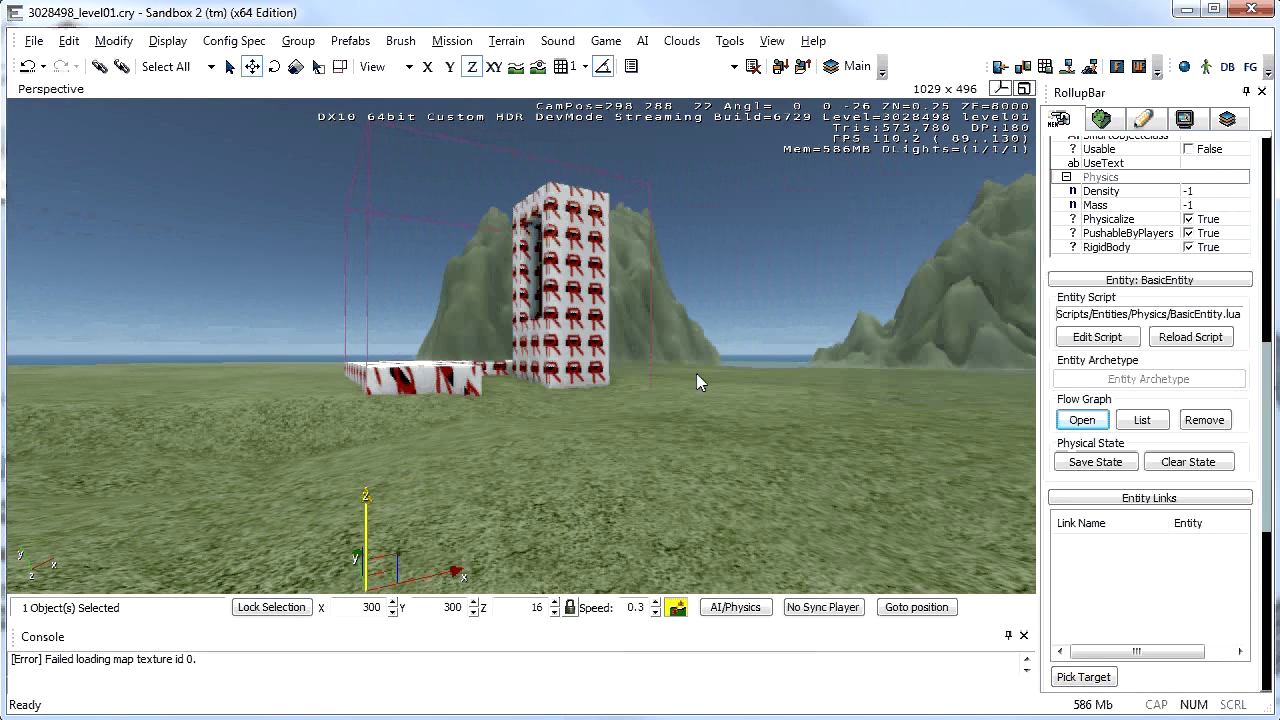
right_drag(696, 373, 697, 372)
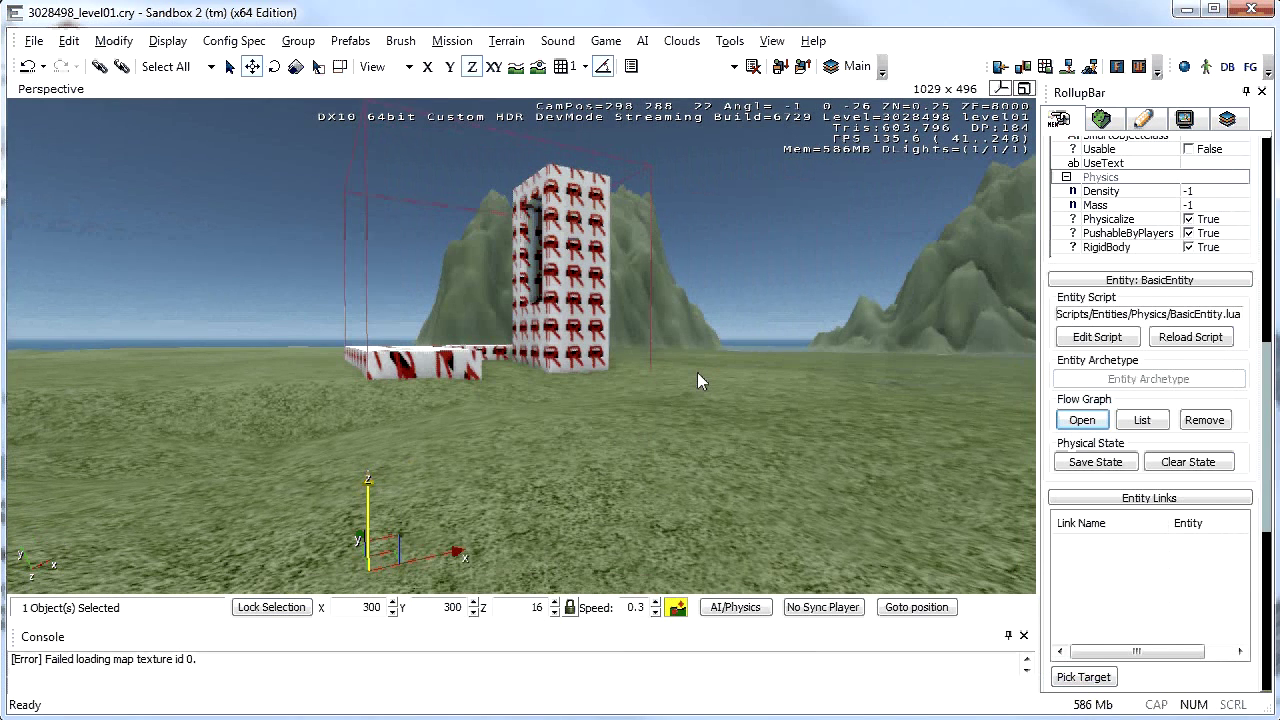
Step: Test the elevator's upward movement in game mode and return to editing
key(ctrl+g)
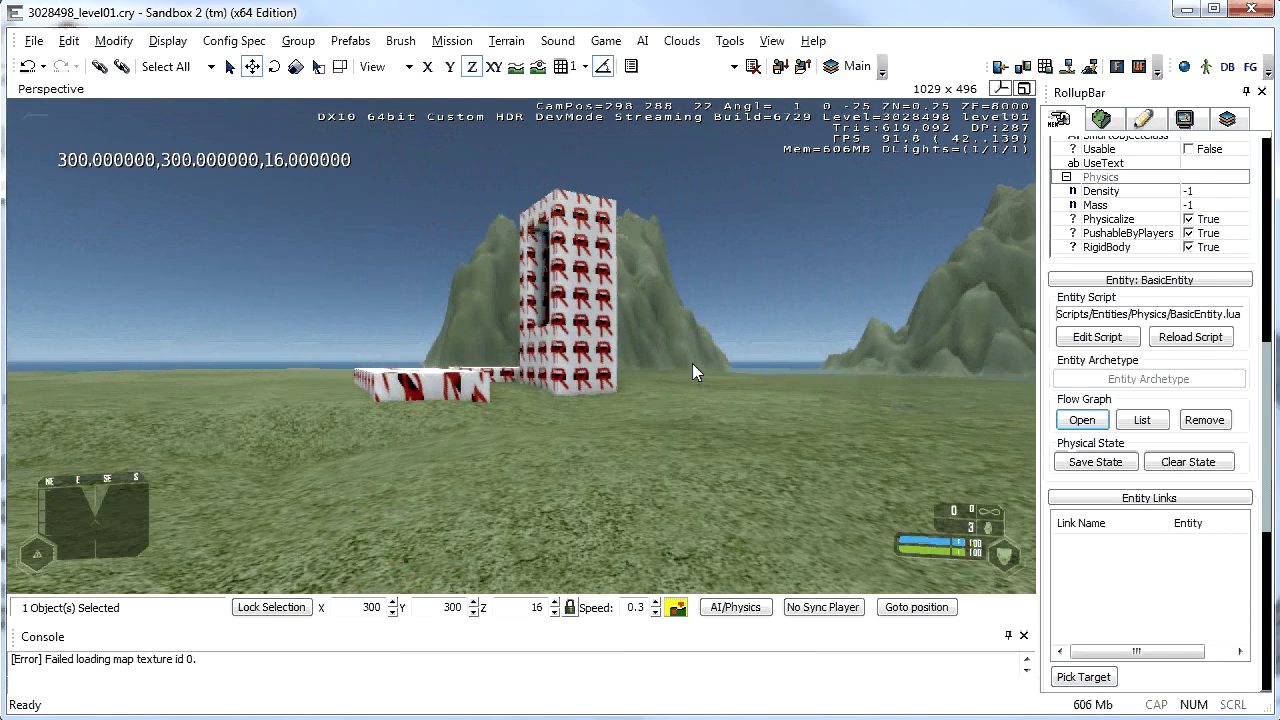
key(w)
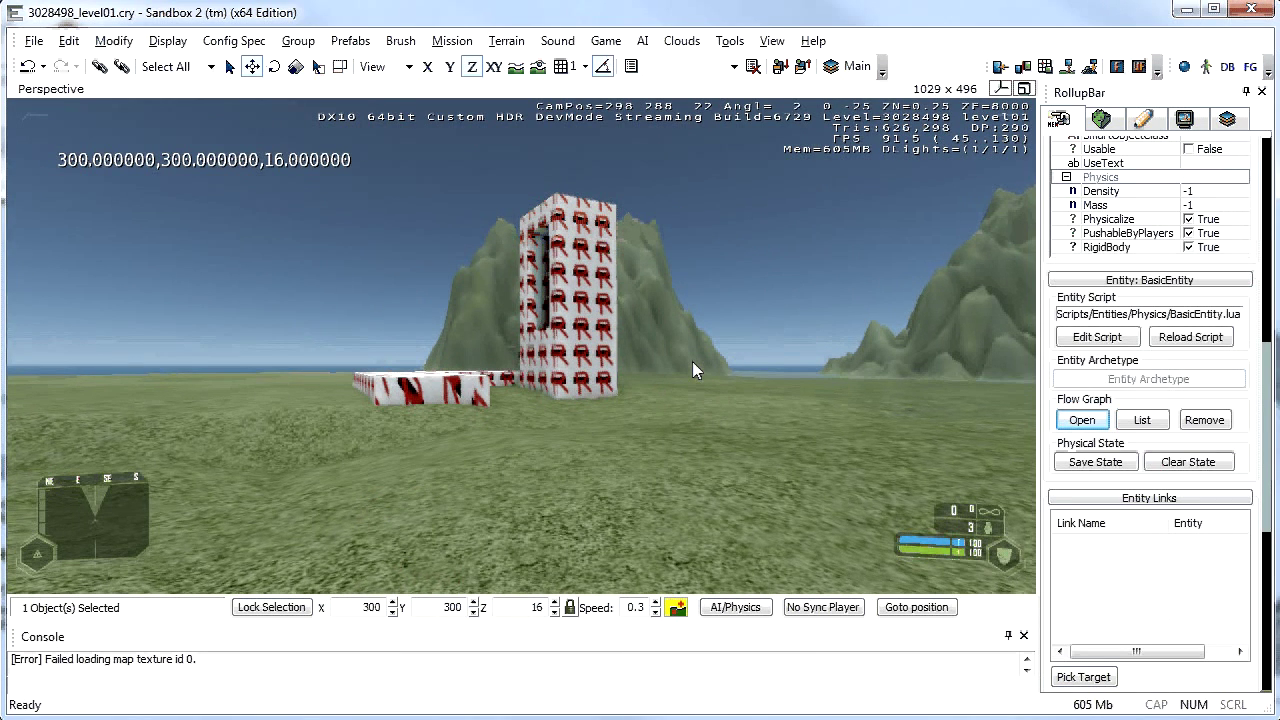
mouse_move(683, 209)
mouse_move(692, 170)
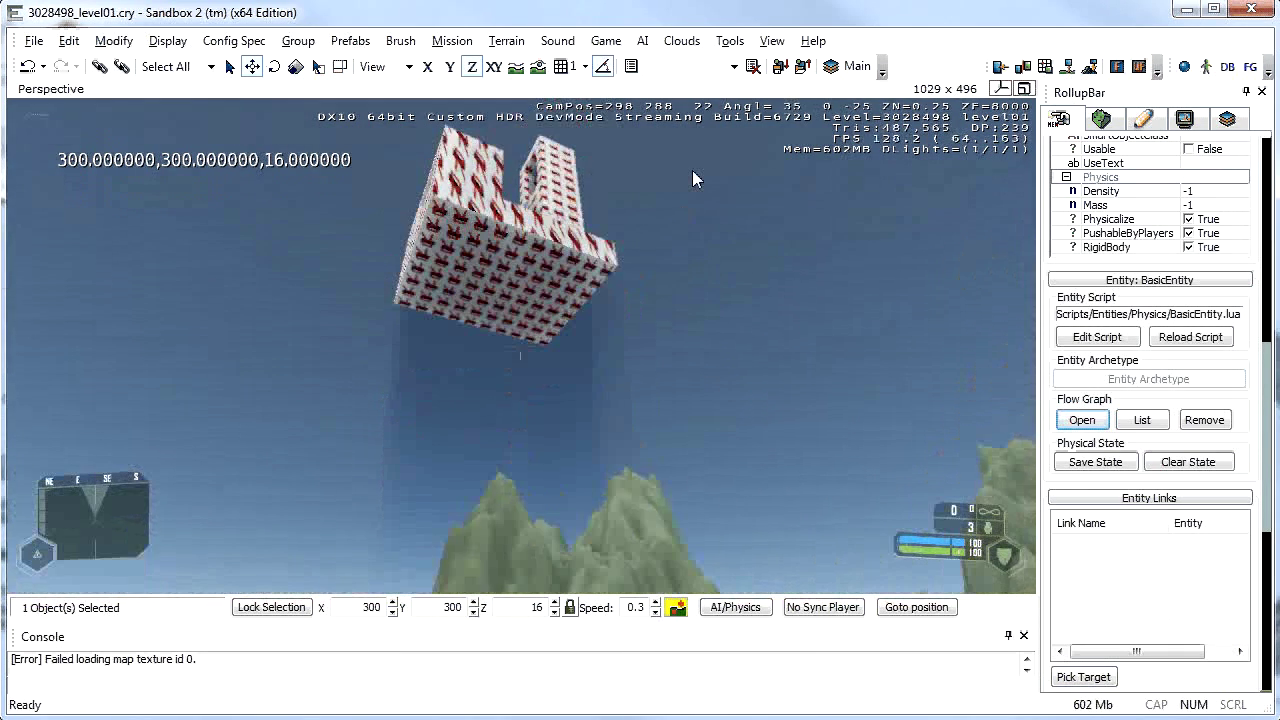
mouse_move(699, 112)
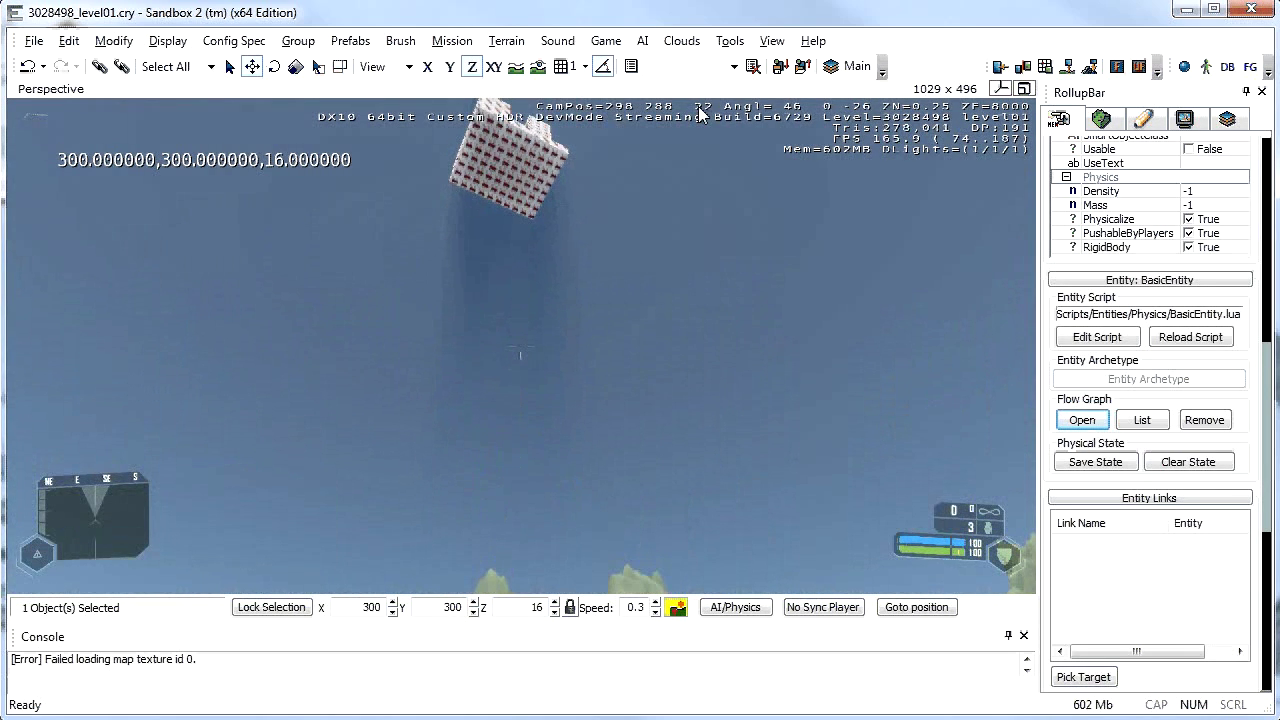
key(Escape)
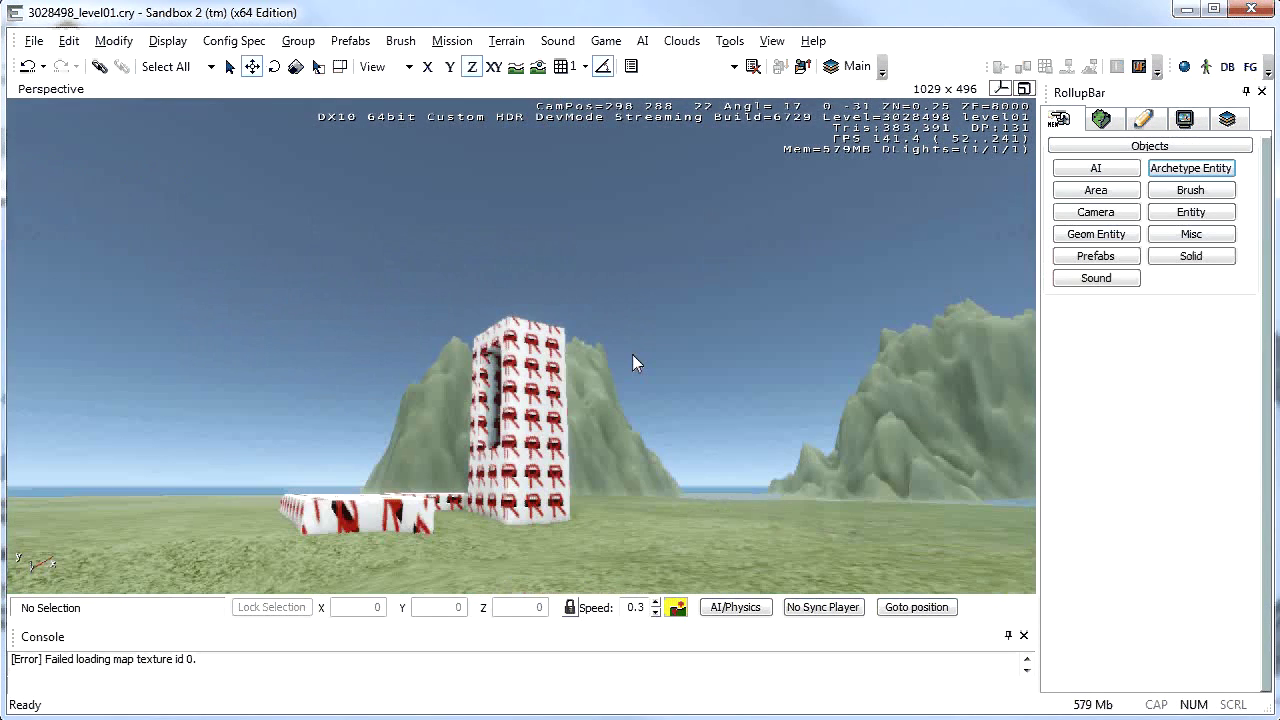
Step: Select the BasicEntity1 elevator entity and open its flow graph
click(560, 376)
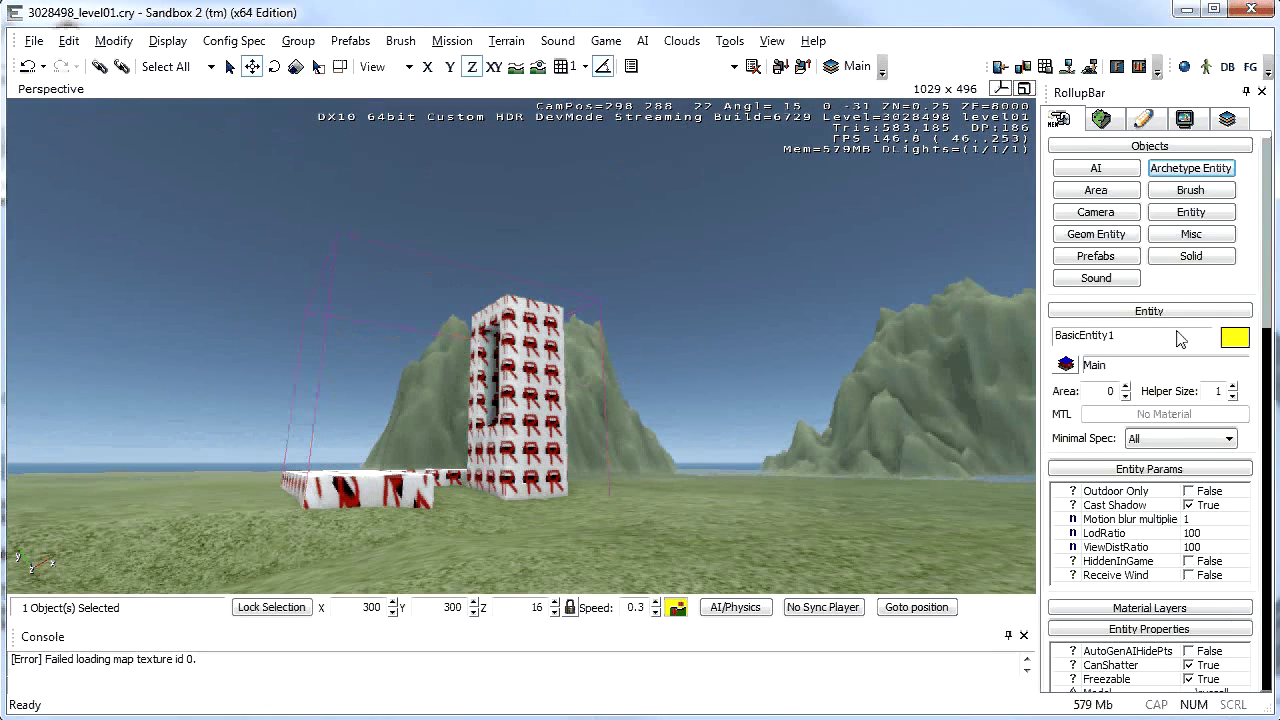
scroll(1204, 637, down, 5)
scroll(1204, 637, down, 3)
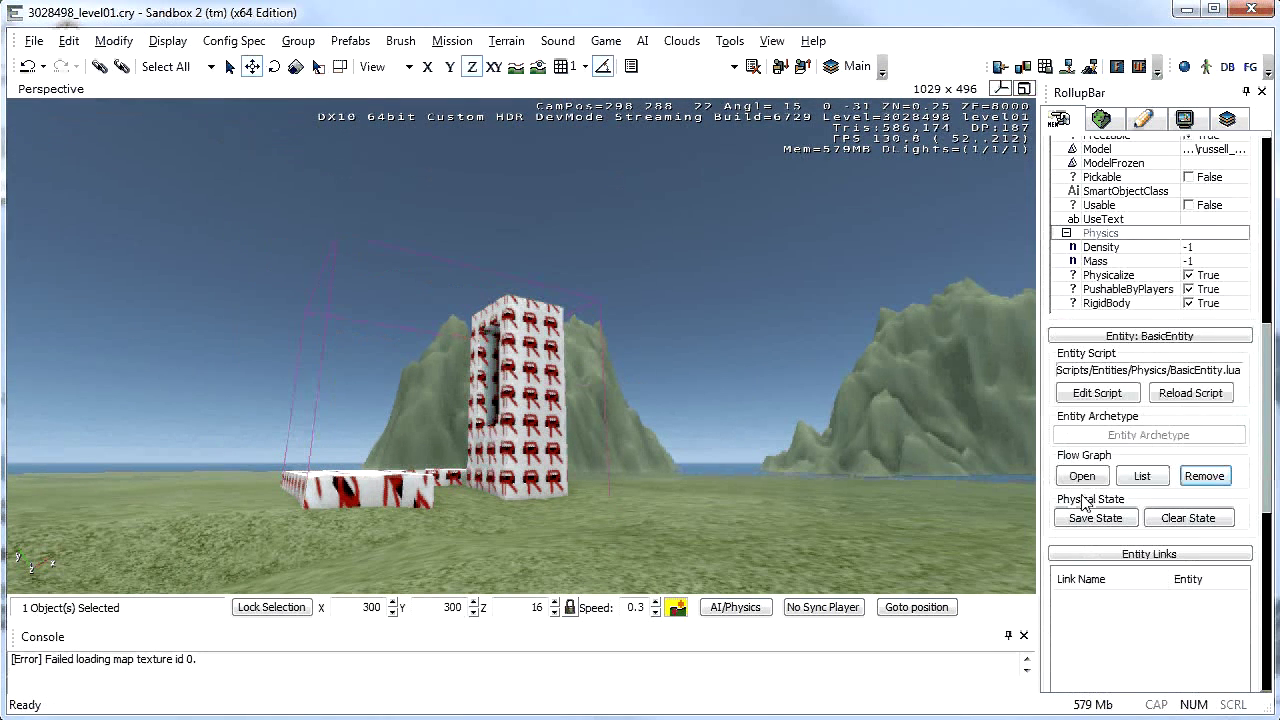
click(1083, 476)
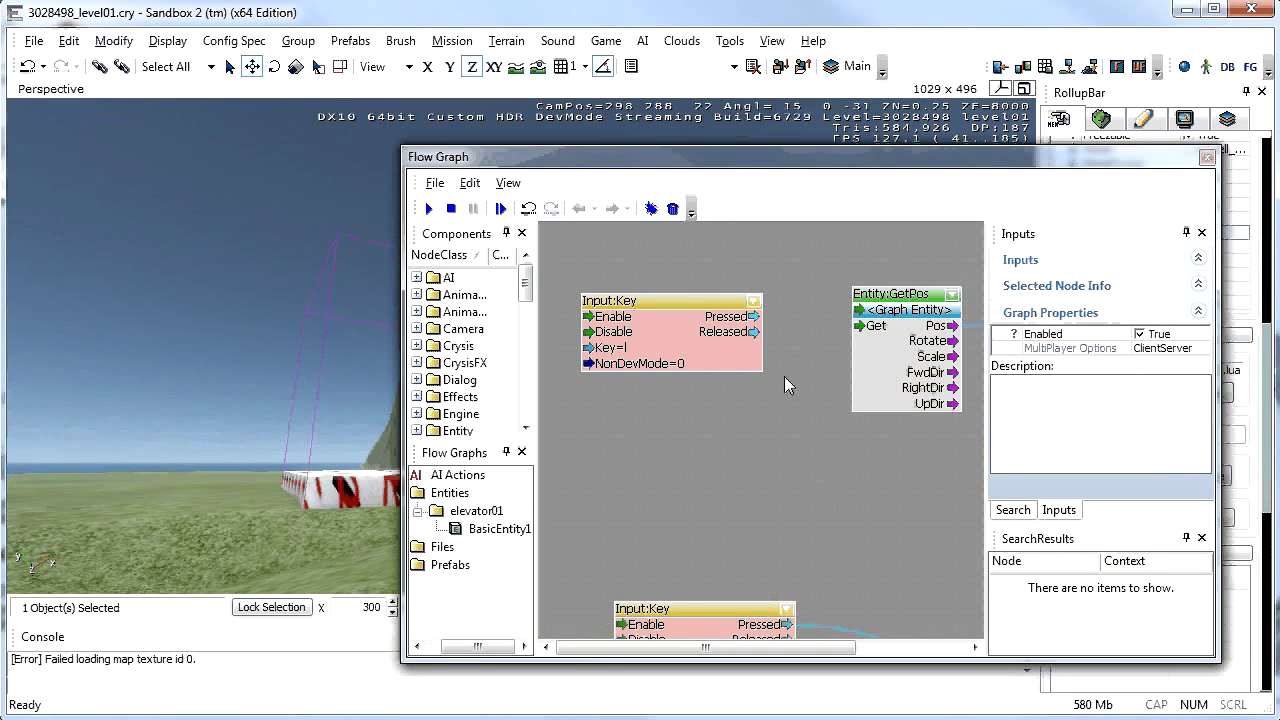
Step: Remove the link between the GetPos node's Pos output and the HUD debug display node's message input, and close the Flow Graph window
right_drag(875, 478, 698, 492)
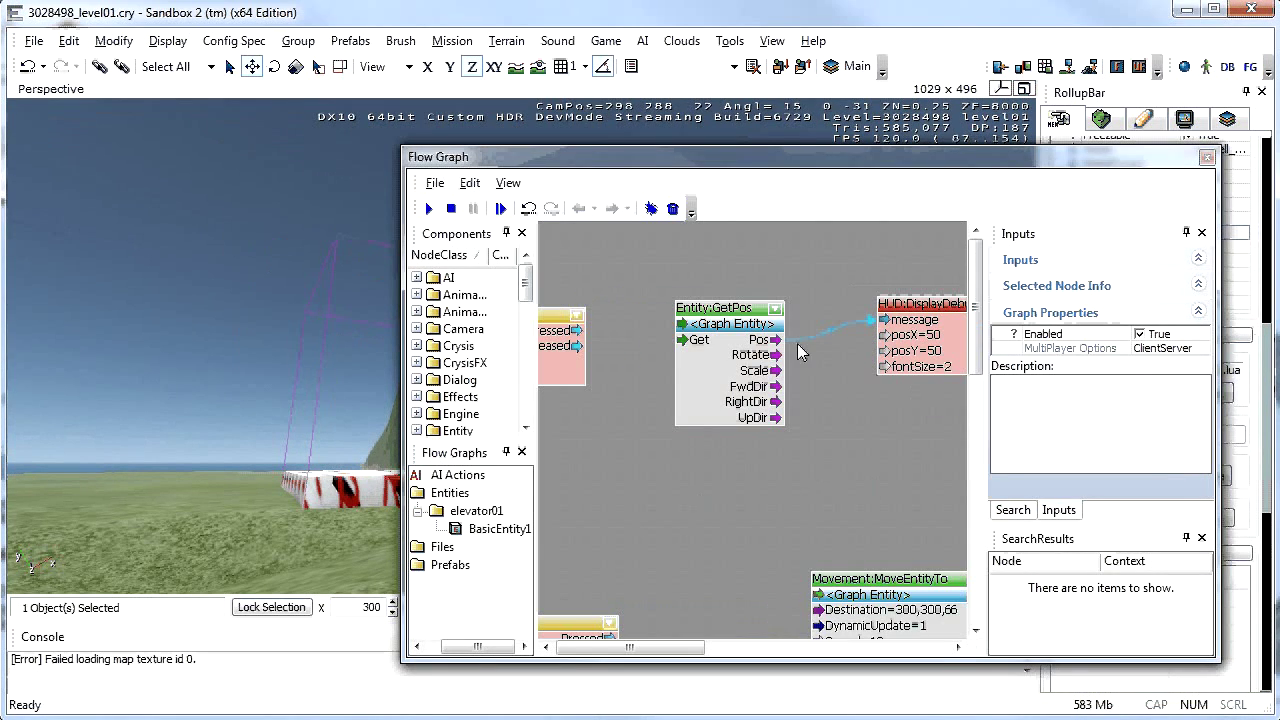
mouse_move(797, 344)
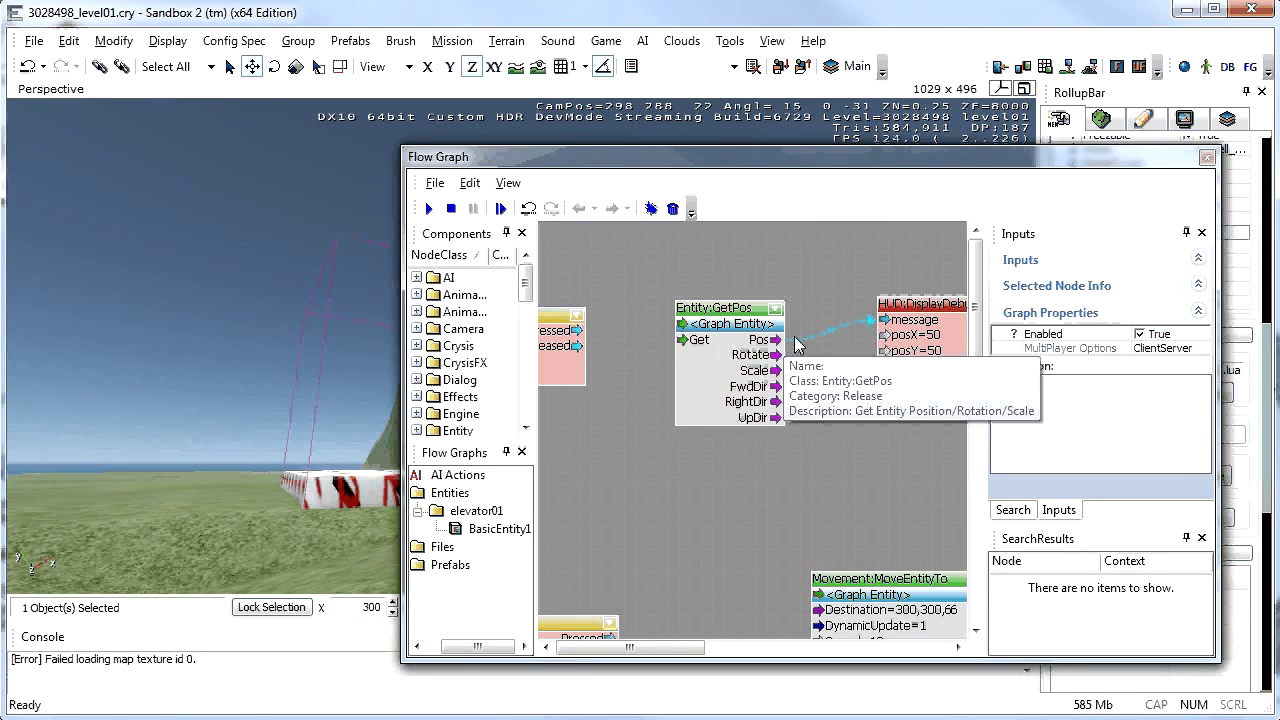
right_click(830, 339)
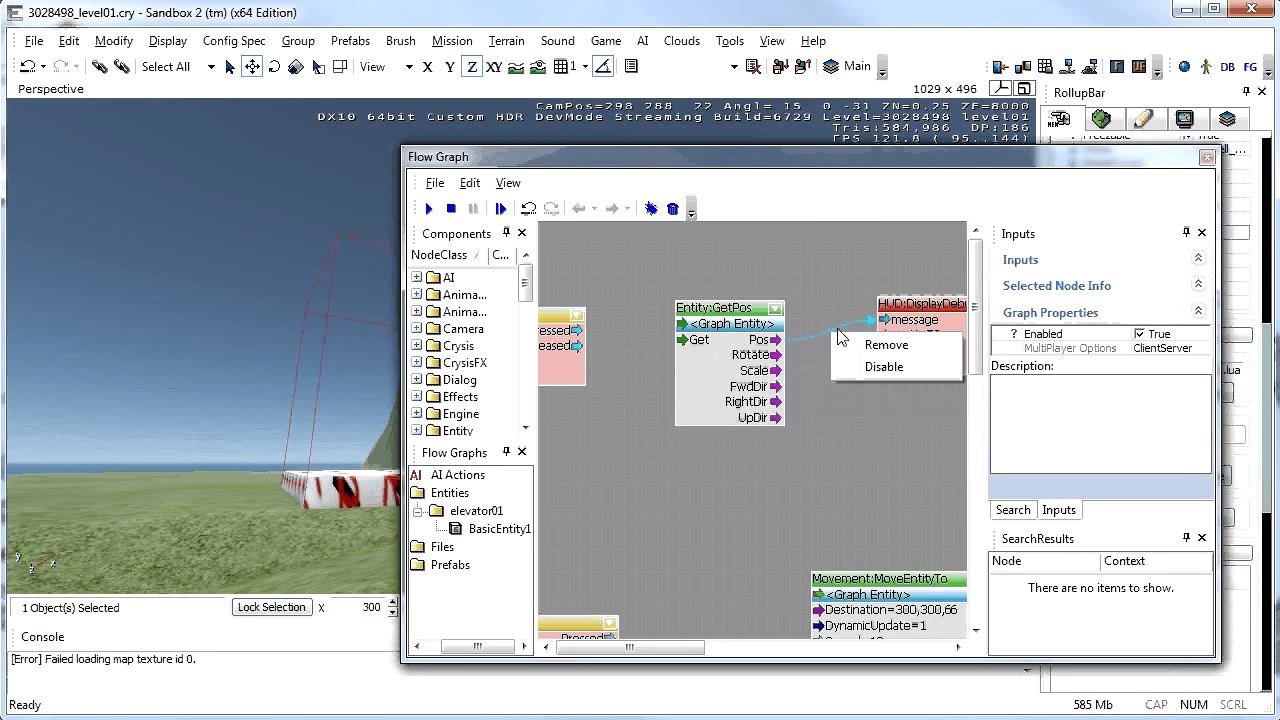
click(857, 345)
click(1207, 157)
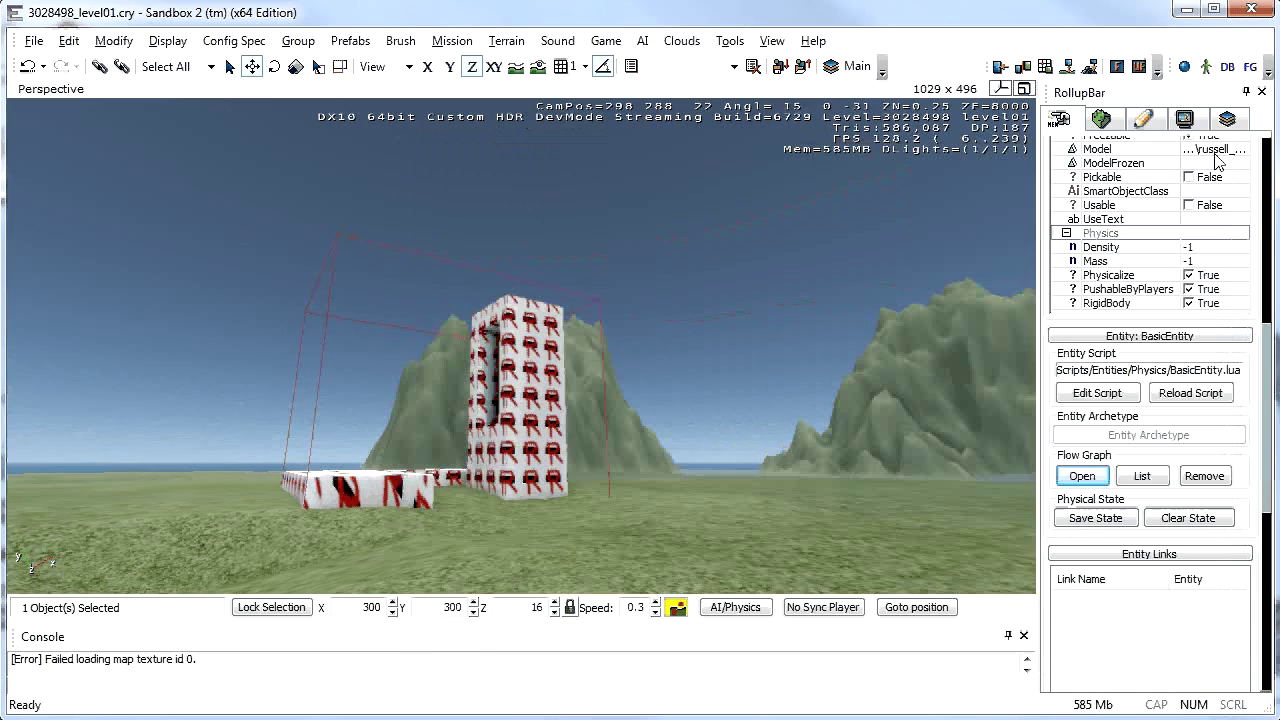
Step: Enter game mode again and watch the elevator rise with the position display disconnected
key(ctrl+g)
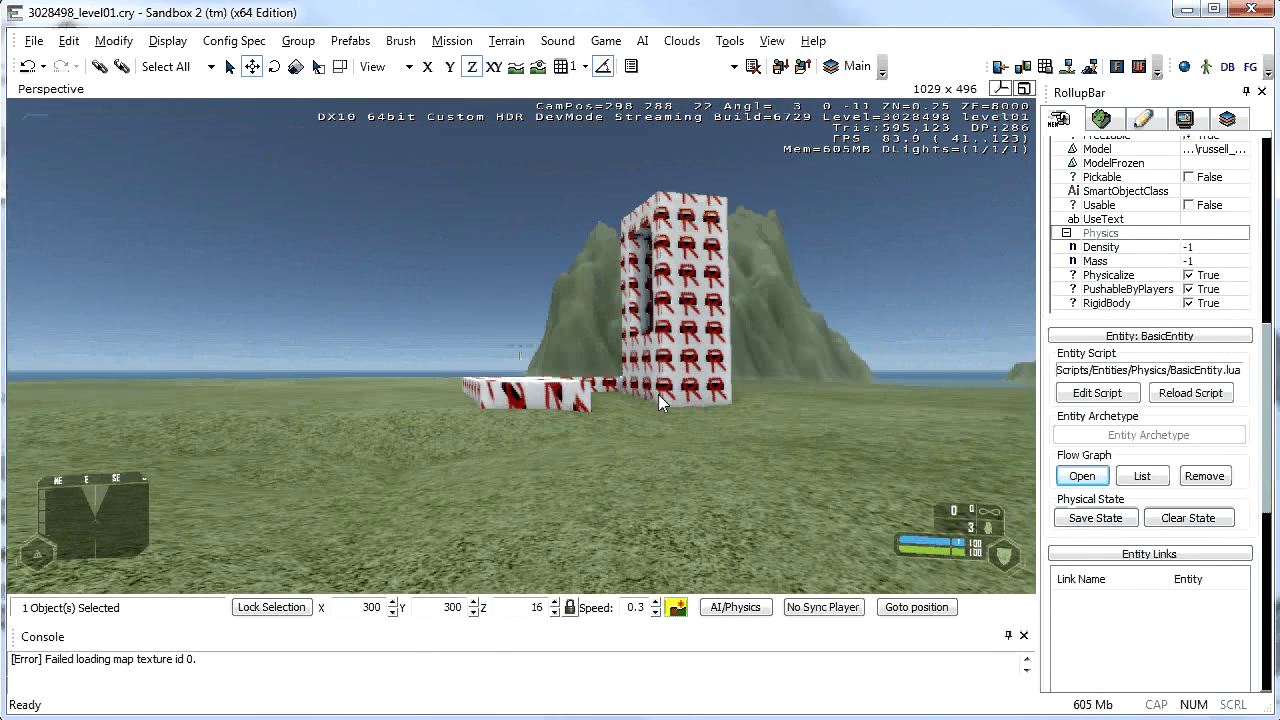
key(w)
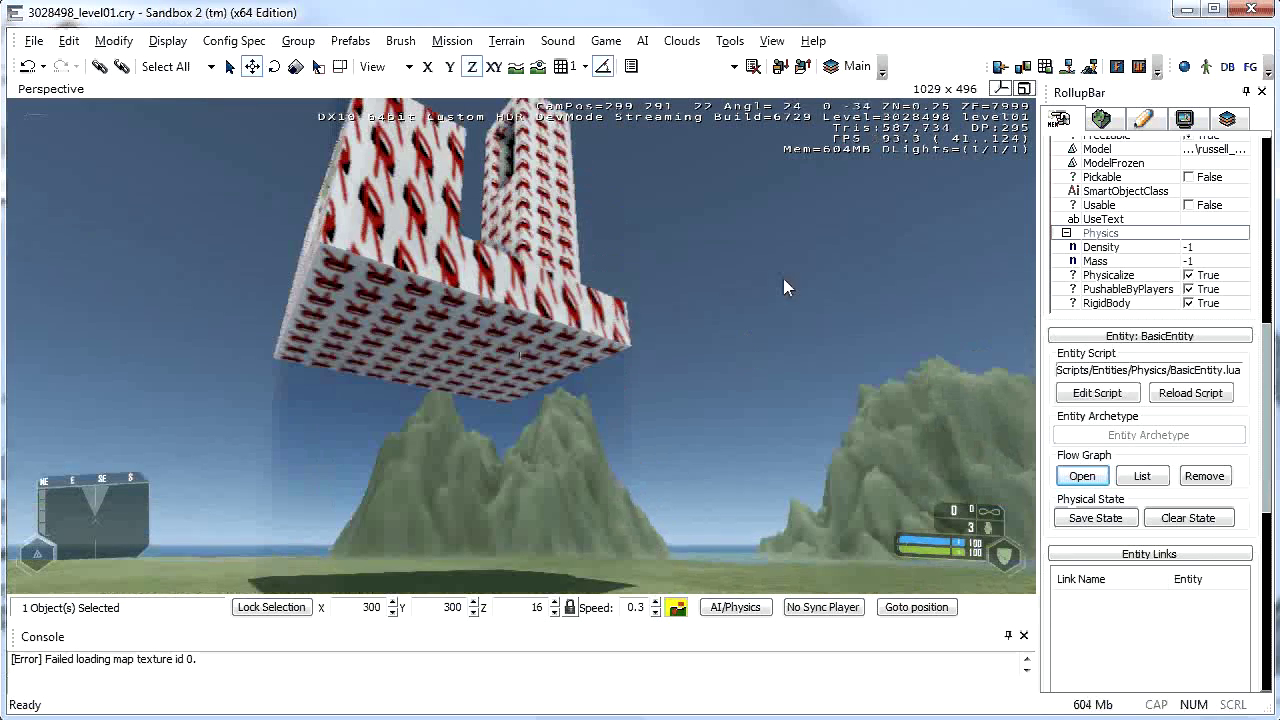